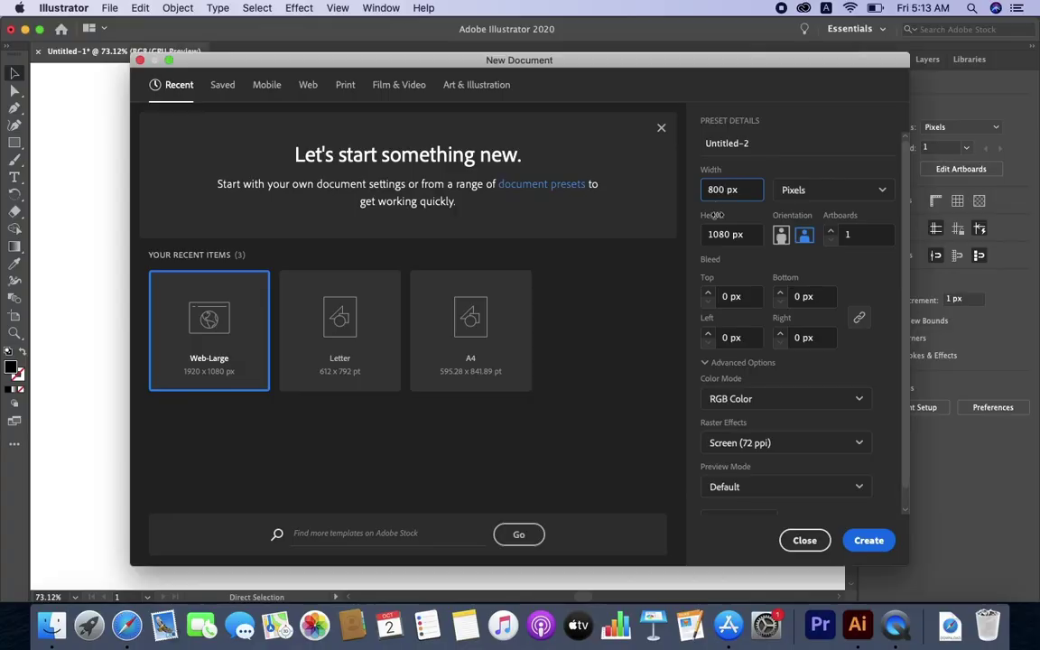
# Create an 800 px wide portrait document and zoom in on its blank artboard
pyautogui.click(731, 236)
pyautogui.write('800')
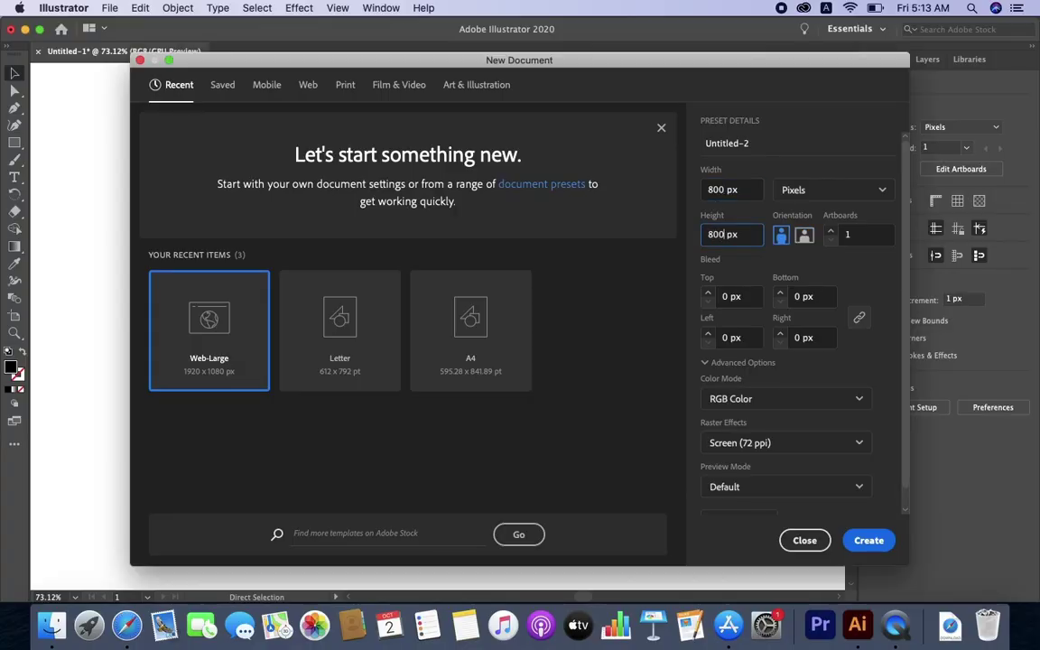
pyautogui.click(868, 539)
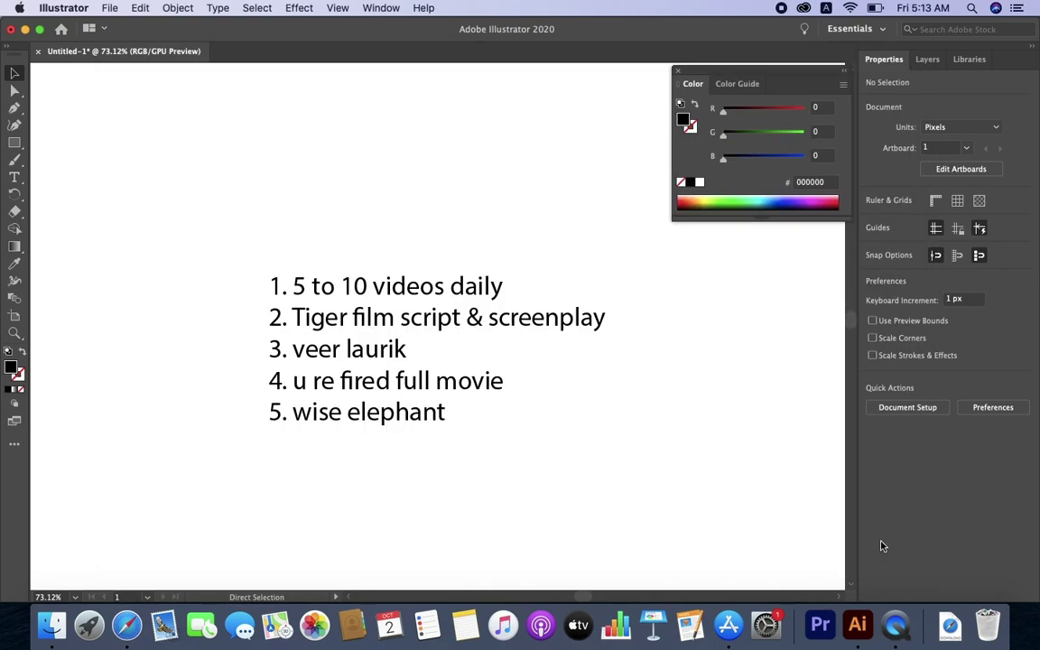
pyautogui.scroll(2, 563, 320)
pyautogui.scroll(1, 513, 320)
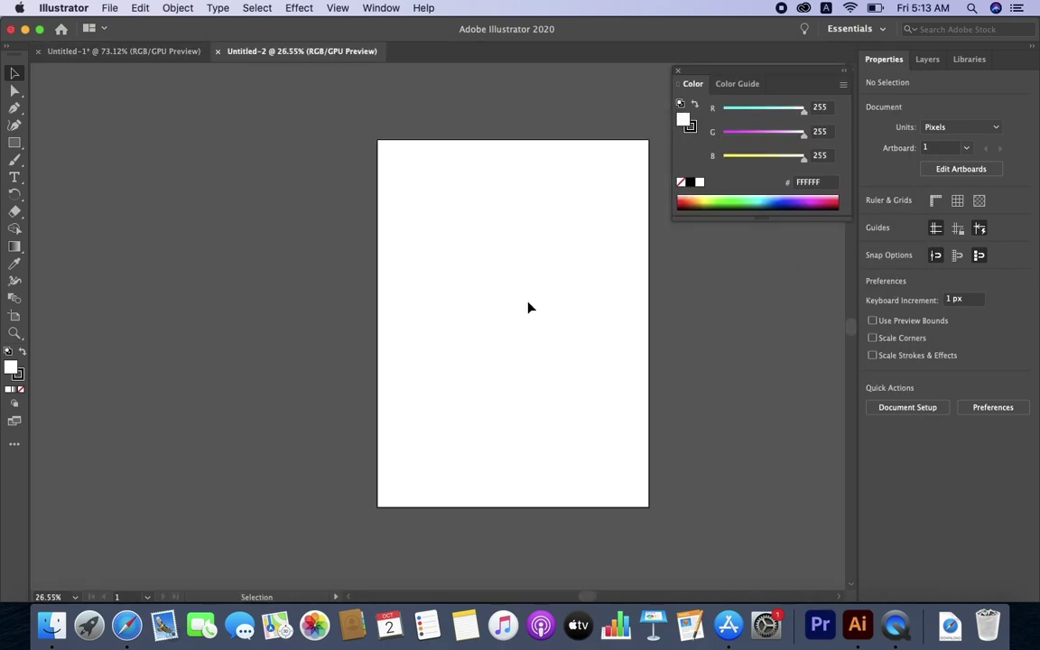
pyautogui.scroll(1, 527, 304)
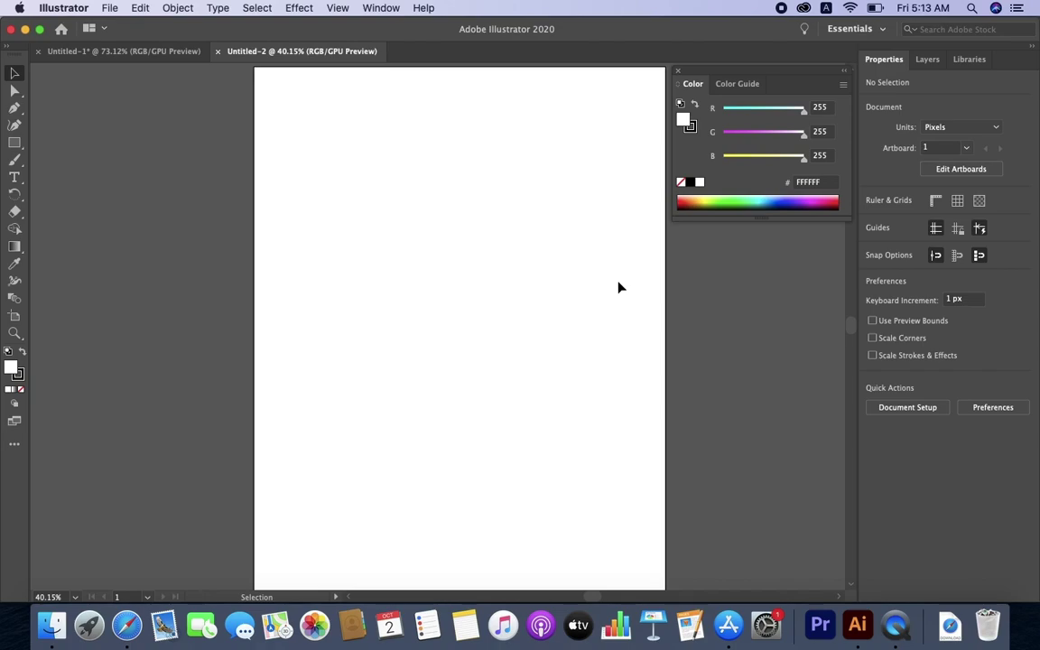
# Draw the bird's back and the inner C-shaped curve with Pen tool anchors
pyautogui.press('p')
pyautogui.click(16, 73)
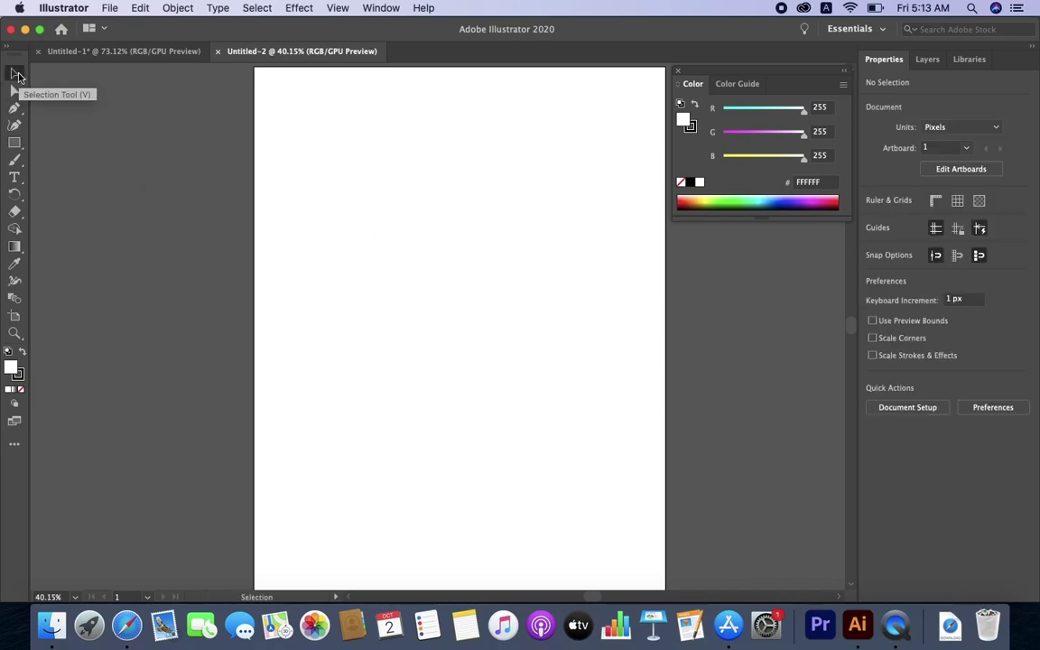
pyautogui.press('p')
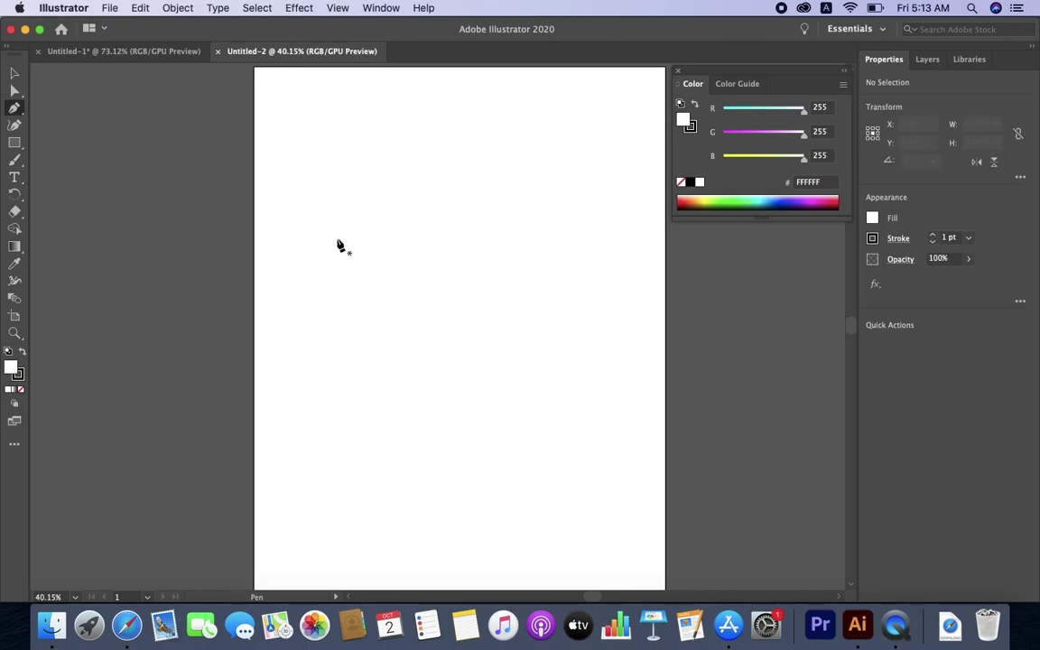
pyautogui.click(337, 237)
pyautogui.moveTo(406, 233); pyautogui.dragTo(441, 267)
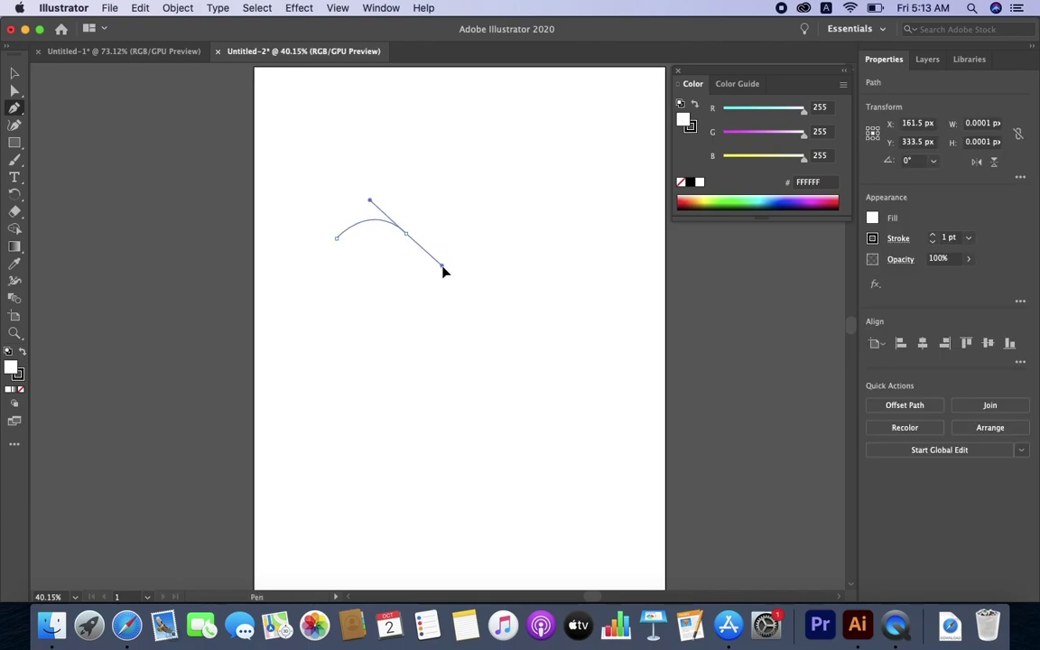
pyautogui.click(407, 235)
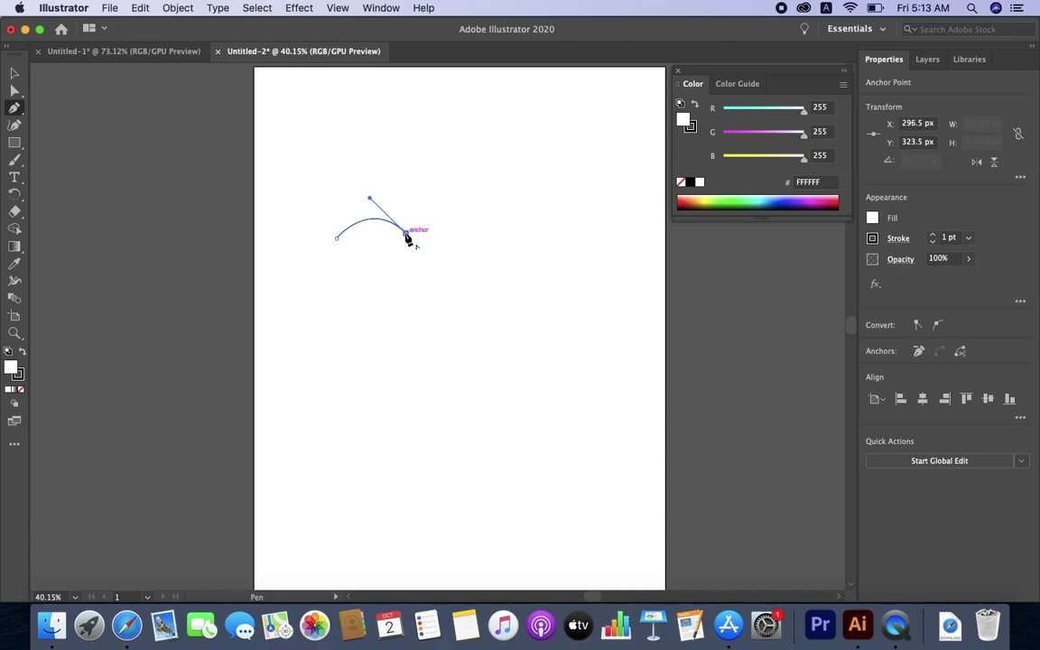
pyautogui.click(490, 312)
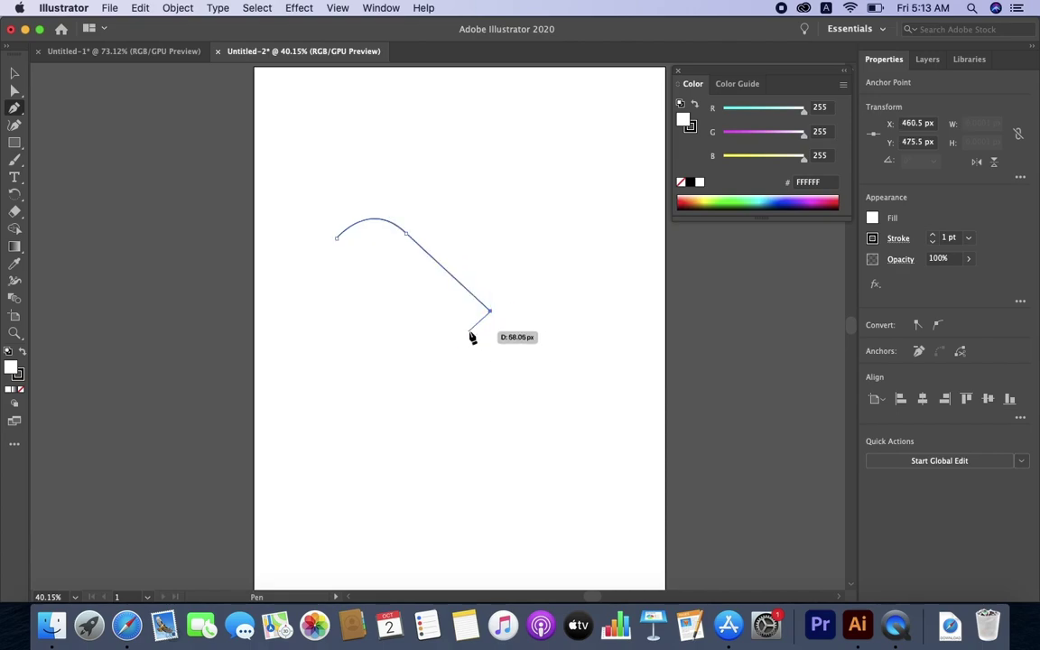
pyautogui.moveTo(466, 322); pyautogui.dragTo(451, 324)
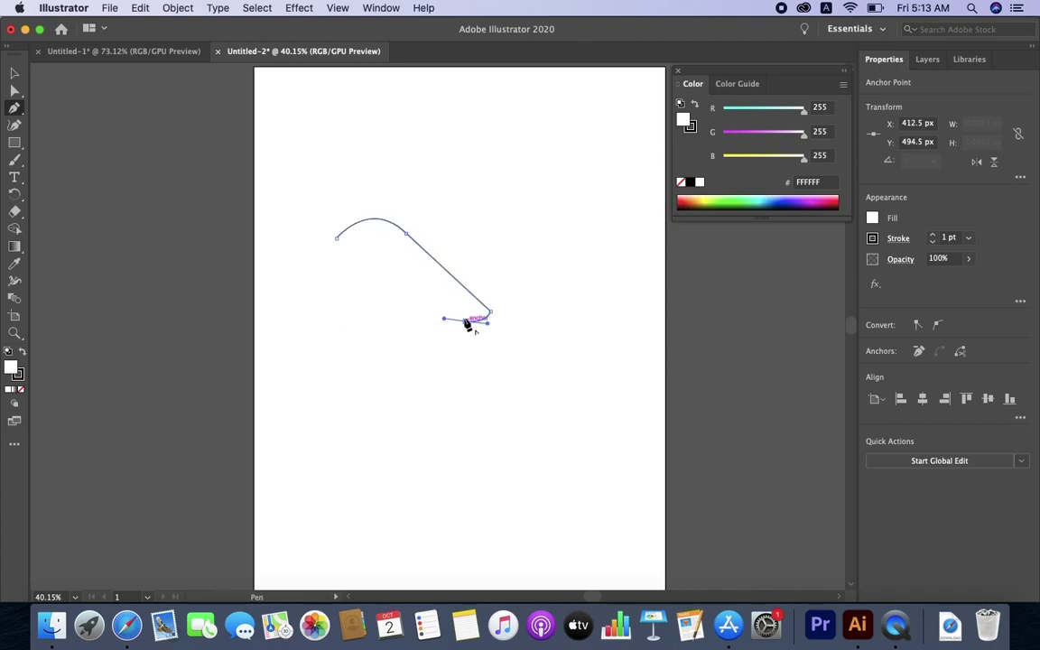
pyautogui.click(424, 294)
pyautogui.moveTo(424, 295)
pyautogui.mouseDown()
pyautogui.moveTo(396, 344)
pyautogui.moveTo(410, 387)
pyautogui.mouseUp()
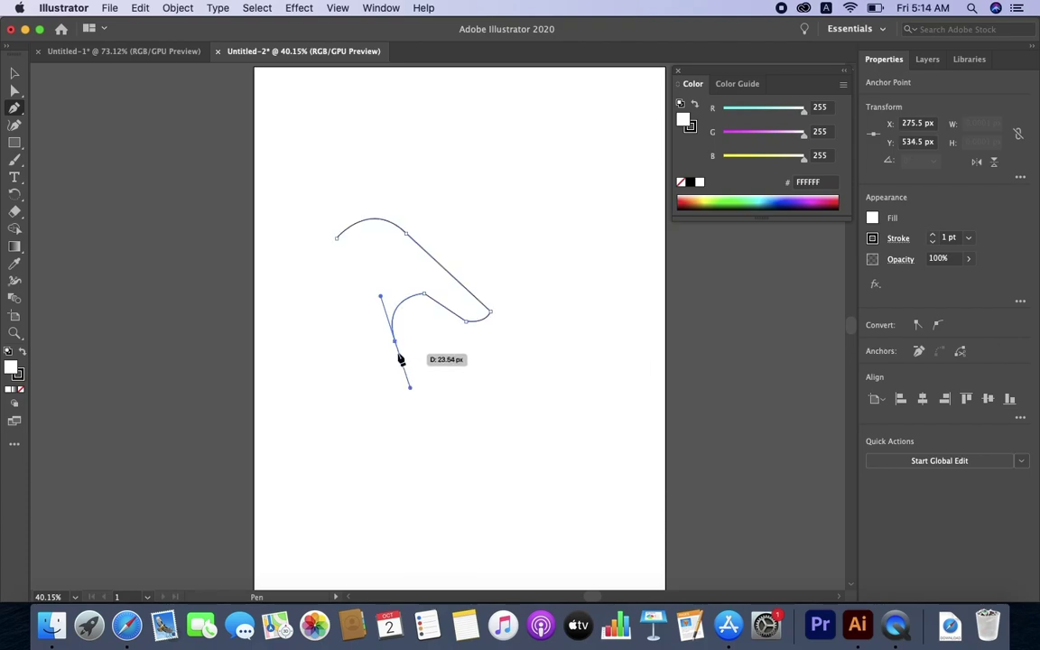
pyautogui.moveTo(395, 344); pyautogui.dragTo(479, 367)
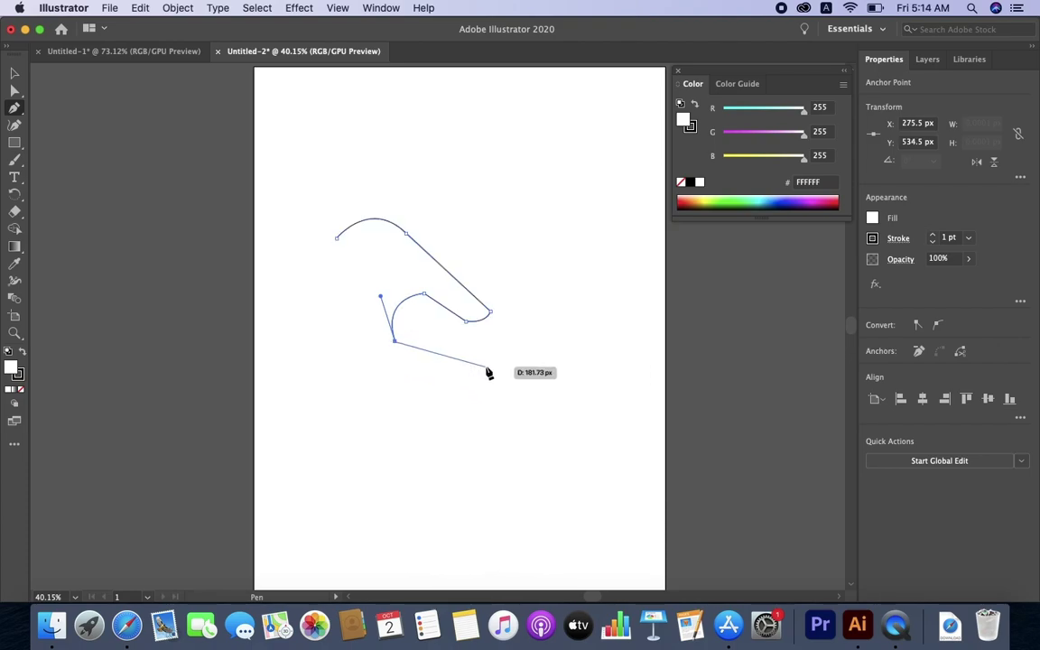
pyautogui.moveTo(485, 366)
pyautogui.mouseDown()
pyautogui.moveTo(518, 337)
pyautogui.moveTo(543, 340)
pyautogui.mouseUp()
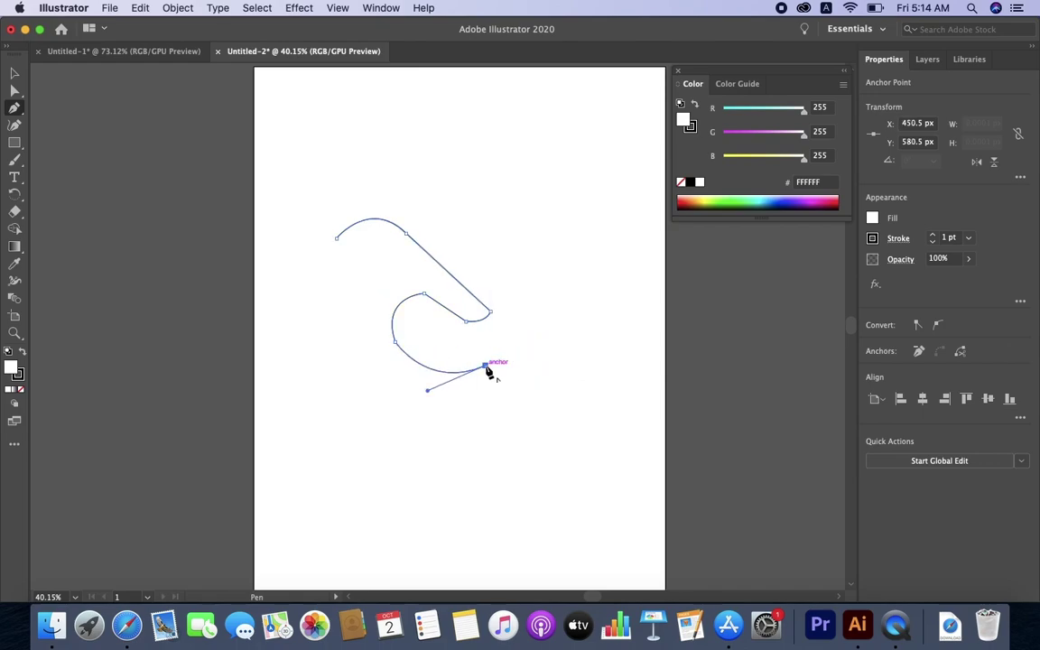
pyautogui.moveTo(485, 365)
pyautogui.mouseDown()
pyautogui.moveTo(499, 358)
pyautogui.moveTo(529, 370)
pyautogui.moveTo(533, 388)
pyautogui.moveTo(449, 435)
pyautogui.moveTo(475, 419)
pyautogui.mouseUp()
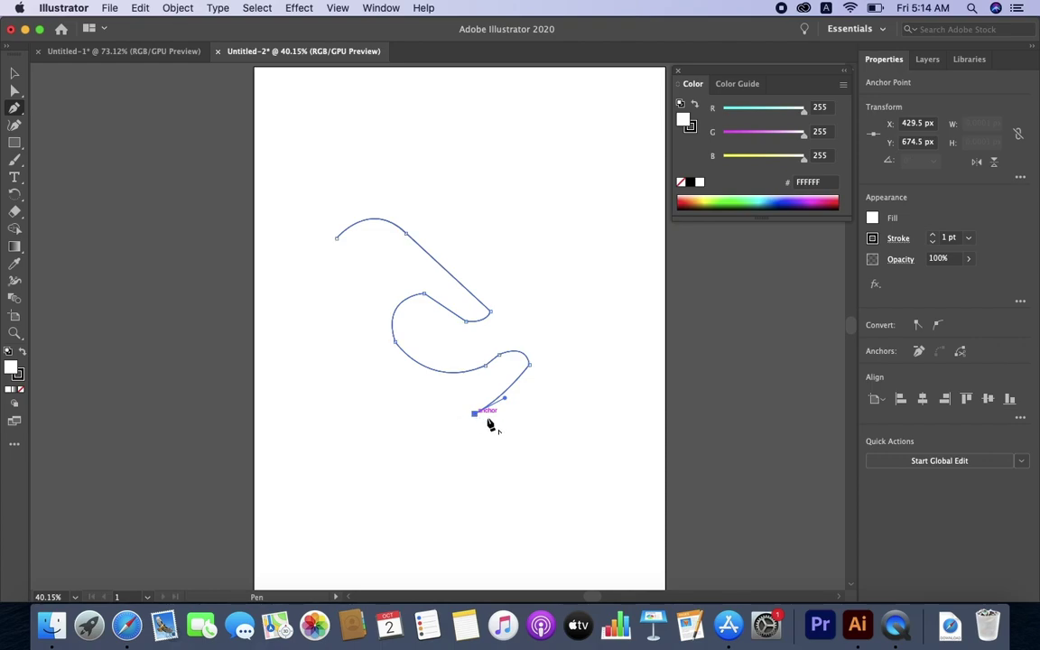
# Extend the path through a rounded bump down to the tail, undoing a stray anchor
pyautogui.click(530, 428)
pyautogui.moveTo(552, 453); pyautogui.dragTo(550, 470)
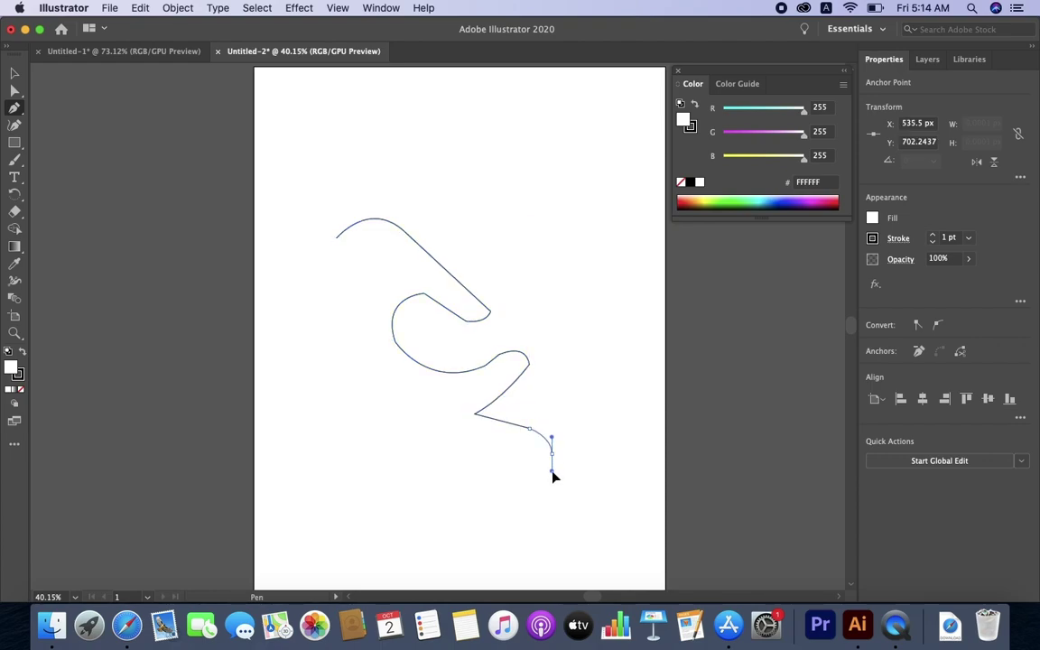
pyautogui.click(552, 453)
pyautogui.click(468, 447)
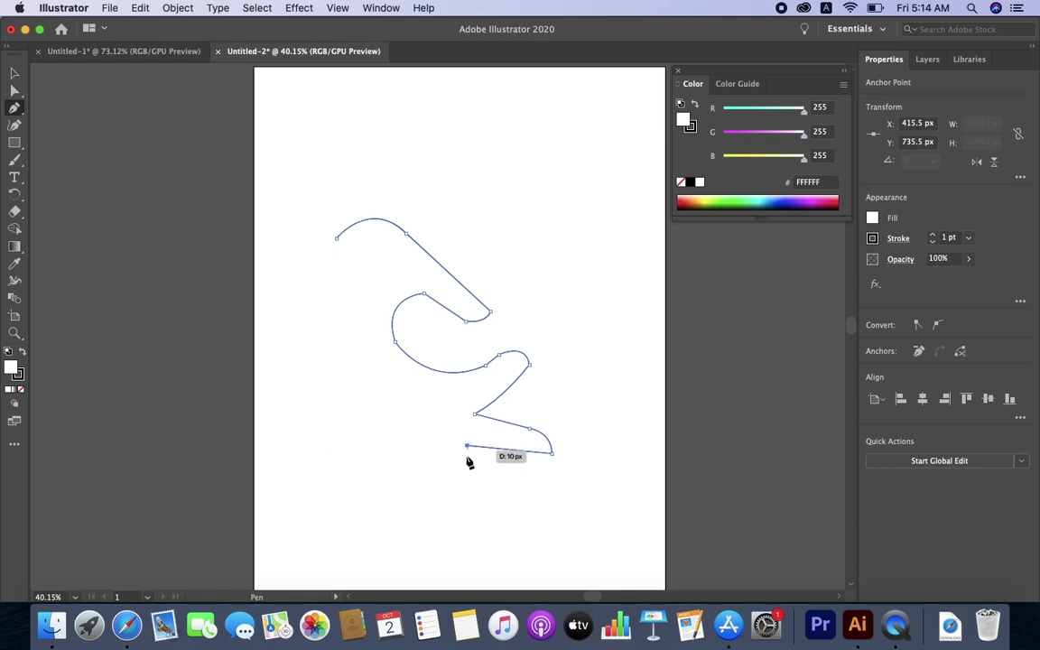
pyautogui.click(476, 472)
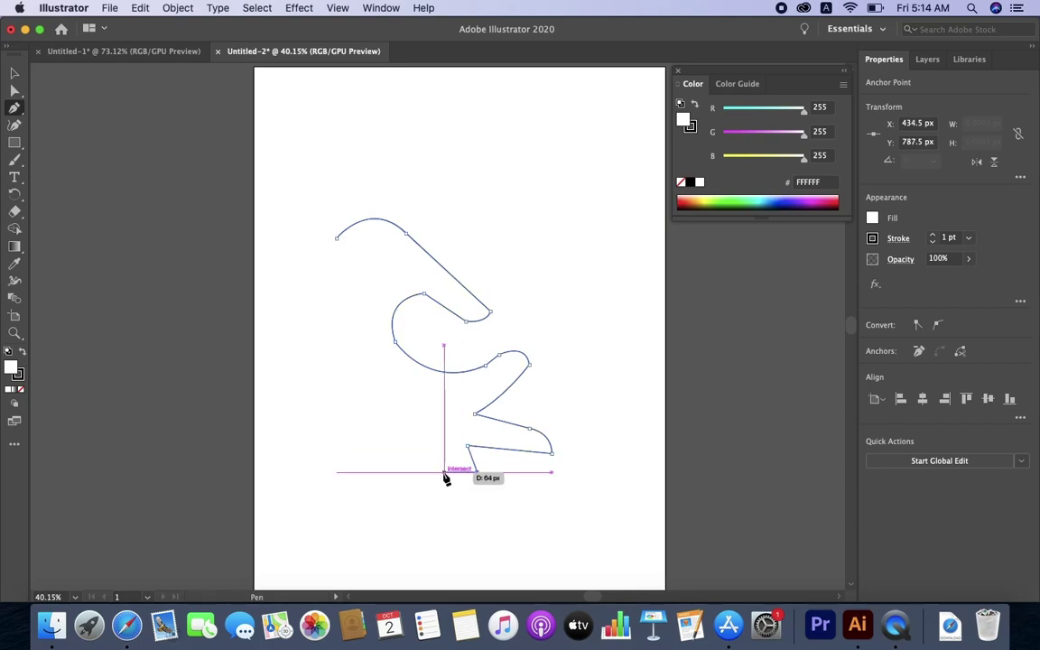
pyautogui.moveTo(437, 472)
pyautogui.mouseDown()
pyautogui.moveTo(398, 450)
pyautogui.moveTo(449, 475)
pyautogui.mouseUp()
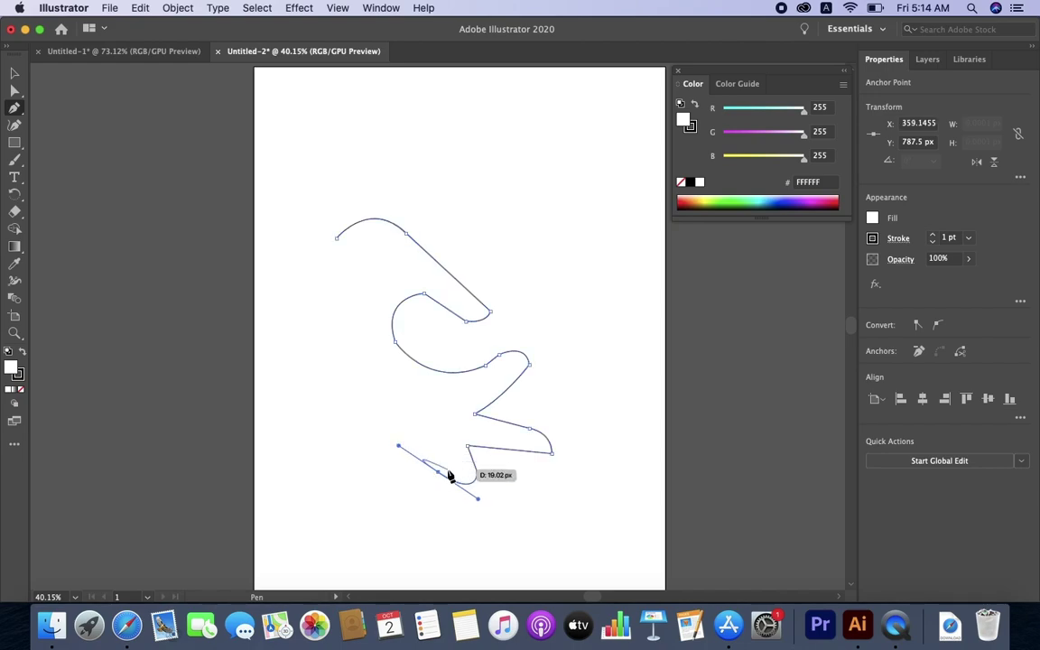
pyautogui.press('super+z')
pyautogui.moveTo(449, 476); pyautogui.dragTo(476, 488)
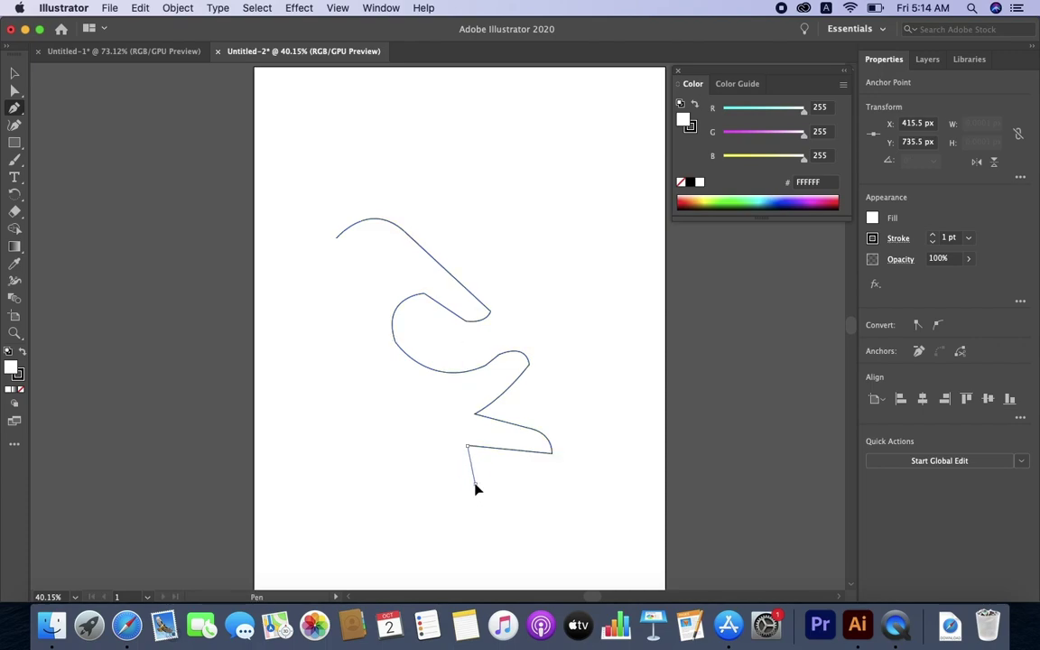
# Resume the path from the tail end and add anchors up along the belly
pyautogui.click(461, 499)
pyautogui.click(476, 484)
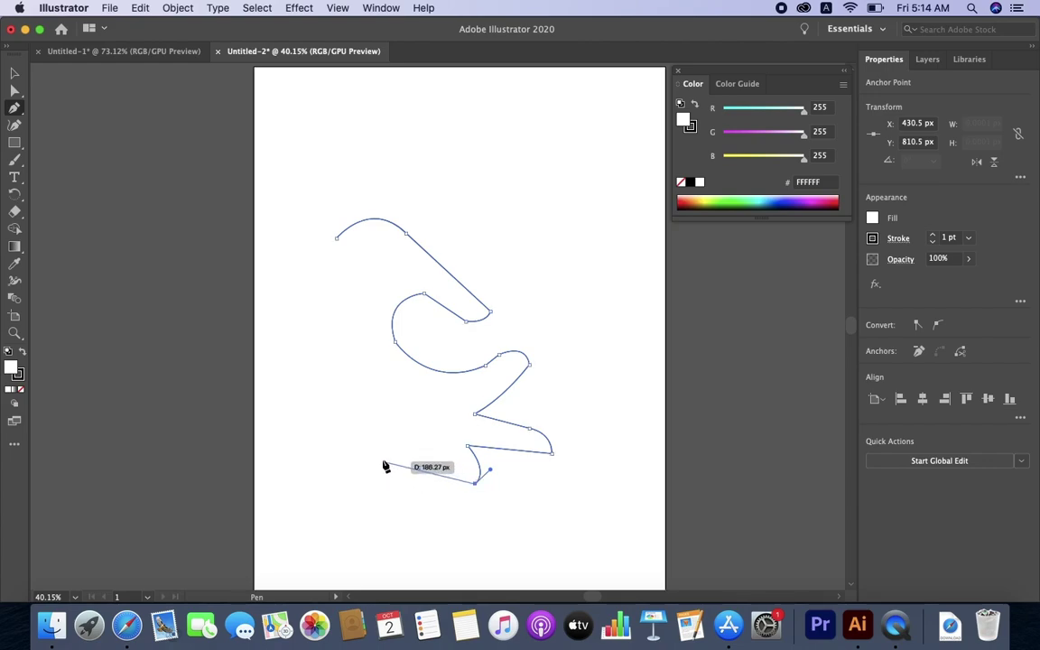
pyautogui.click(358, 416)
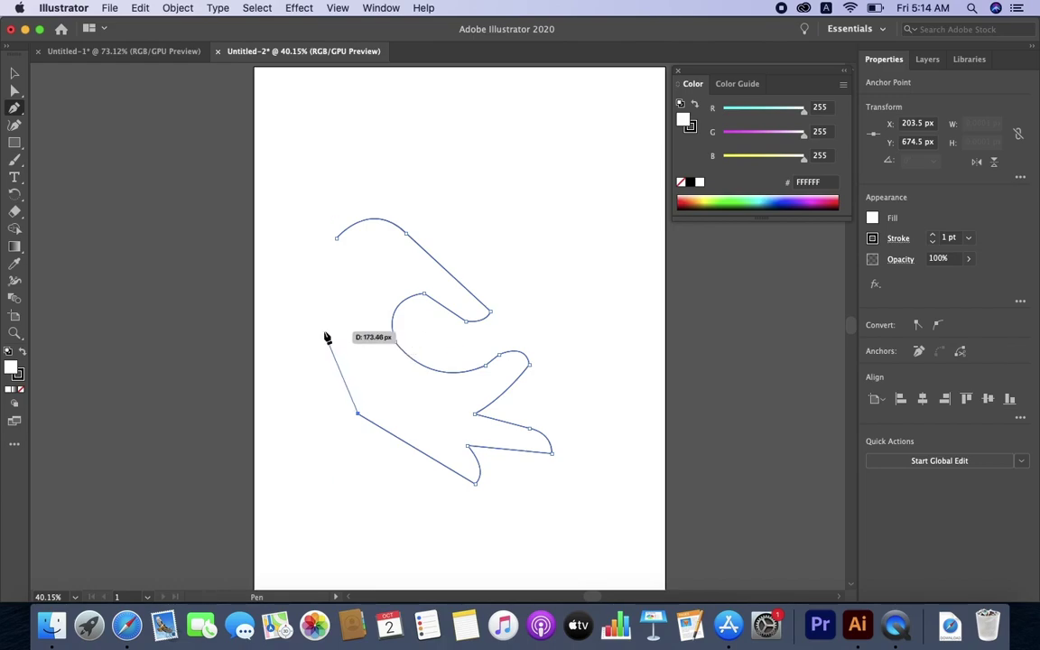
pyautogui.moveTo(318, 339); pyautogui.dragTo(337, 274)
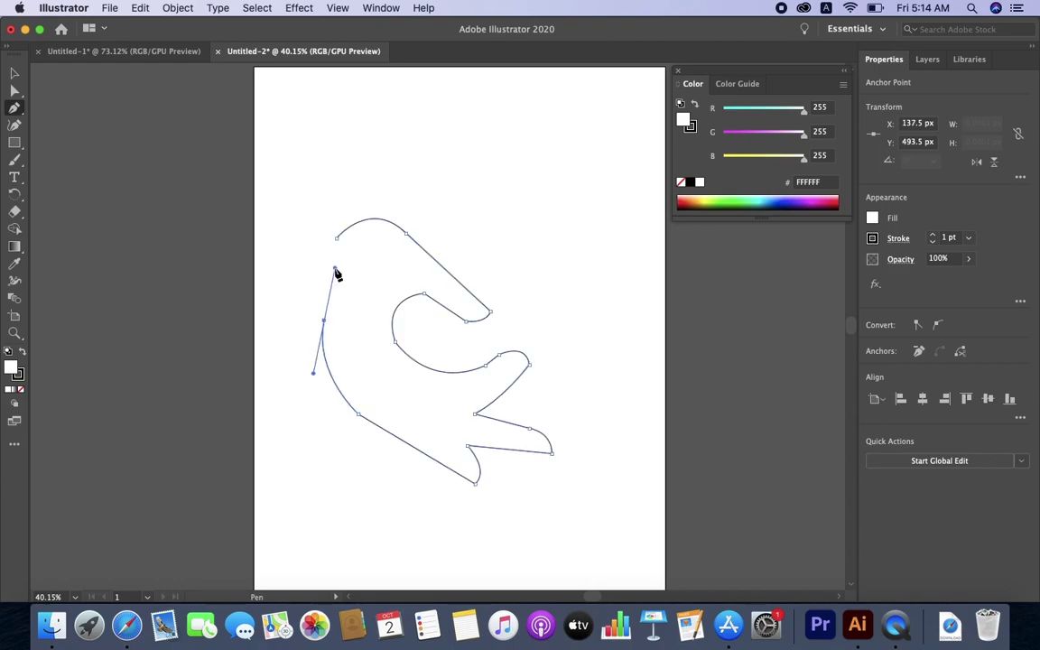
pyautogui.click(324, 320)
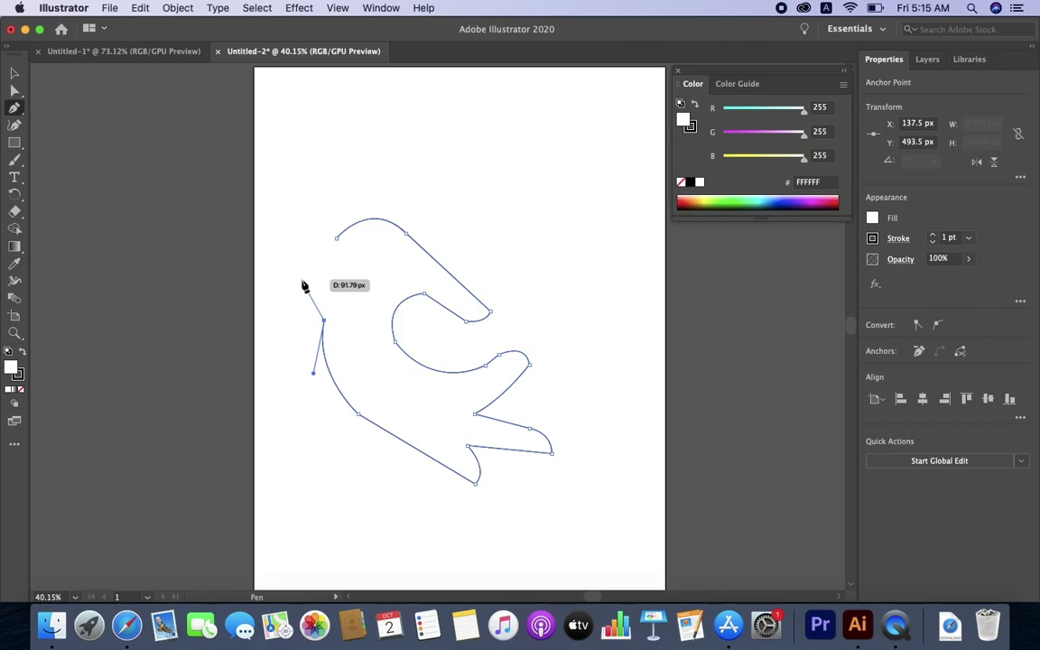
# Add anchors up the chest, past the beak and over the head toward the start
pyautogui.moveTo(303, 268); pyautogui.dragTo(273, 272)
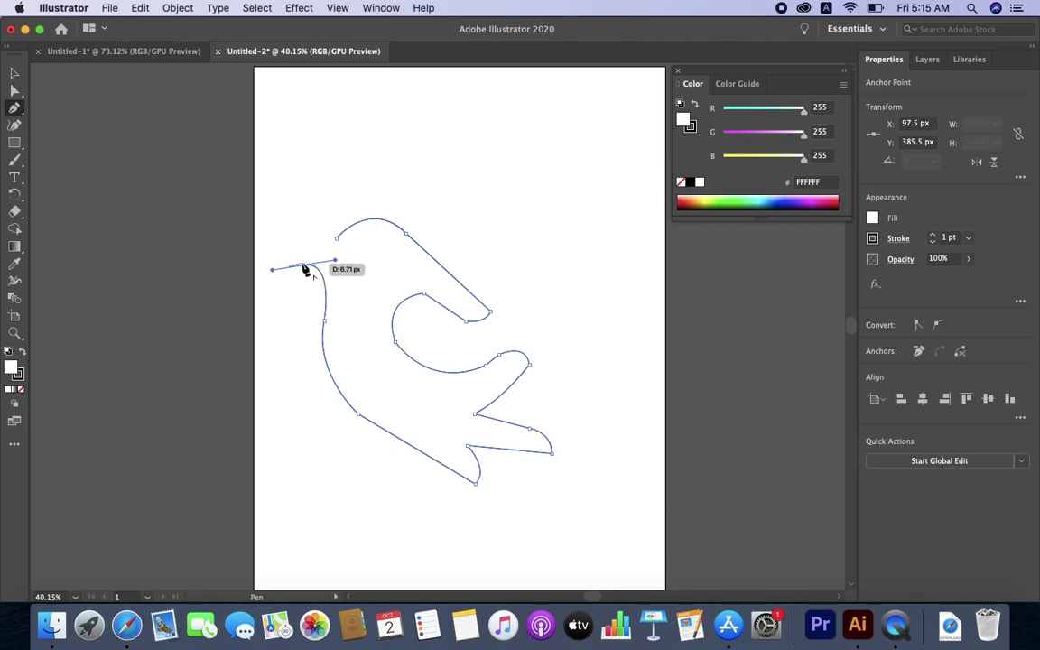
pyautogui.click(303, 266)
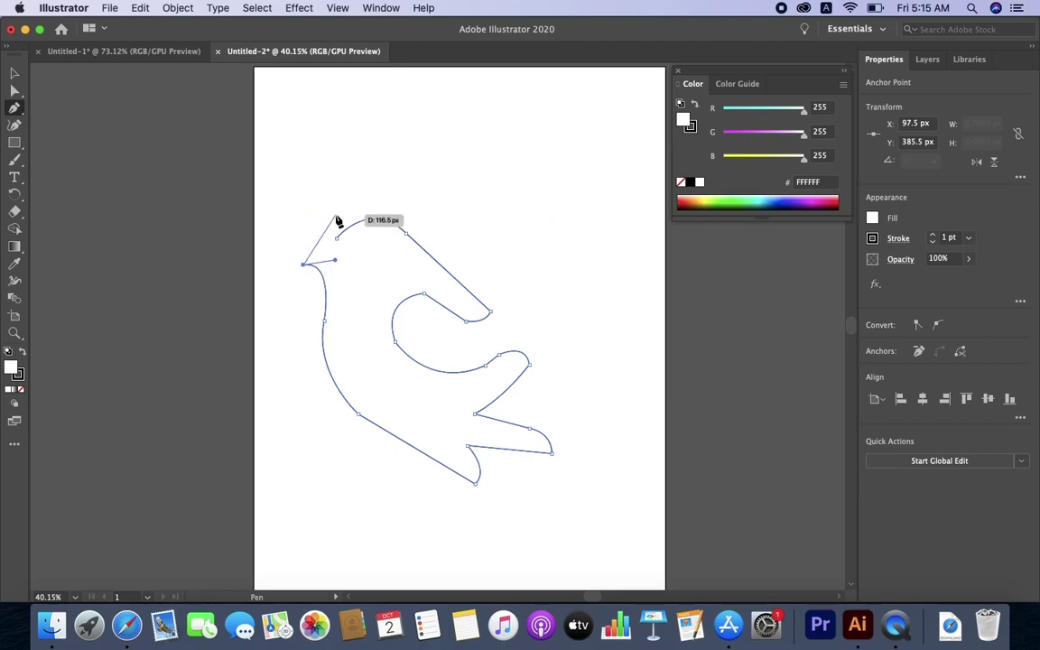
pyautogui.moveTo(377, 200); pyautogui.dragTo(424, 211)
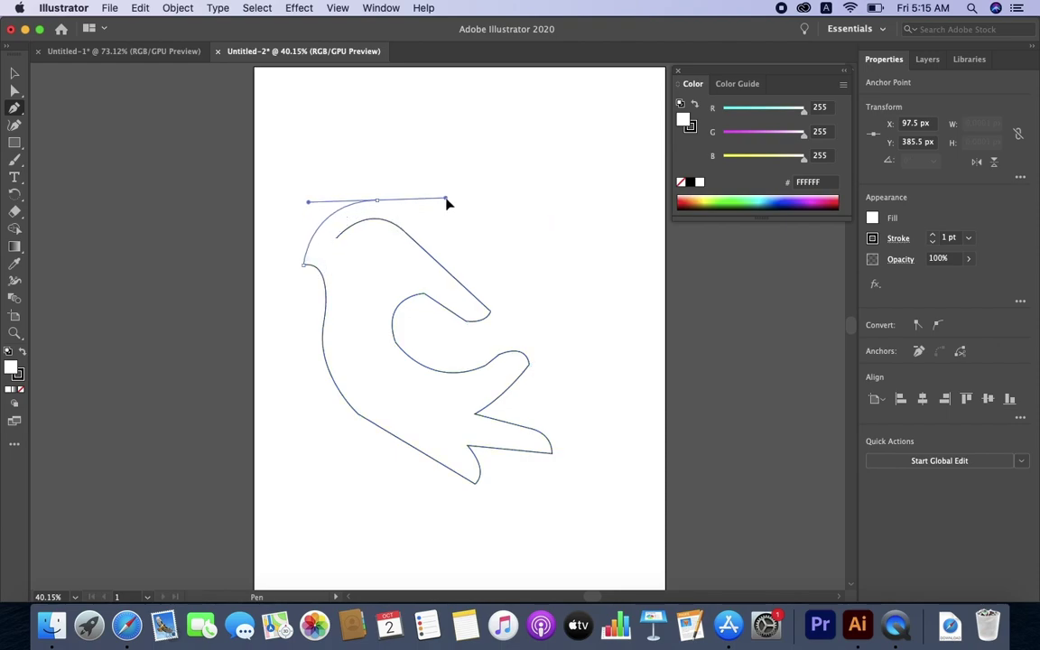
pyautogui.click(377, 200)
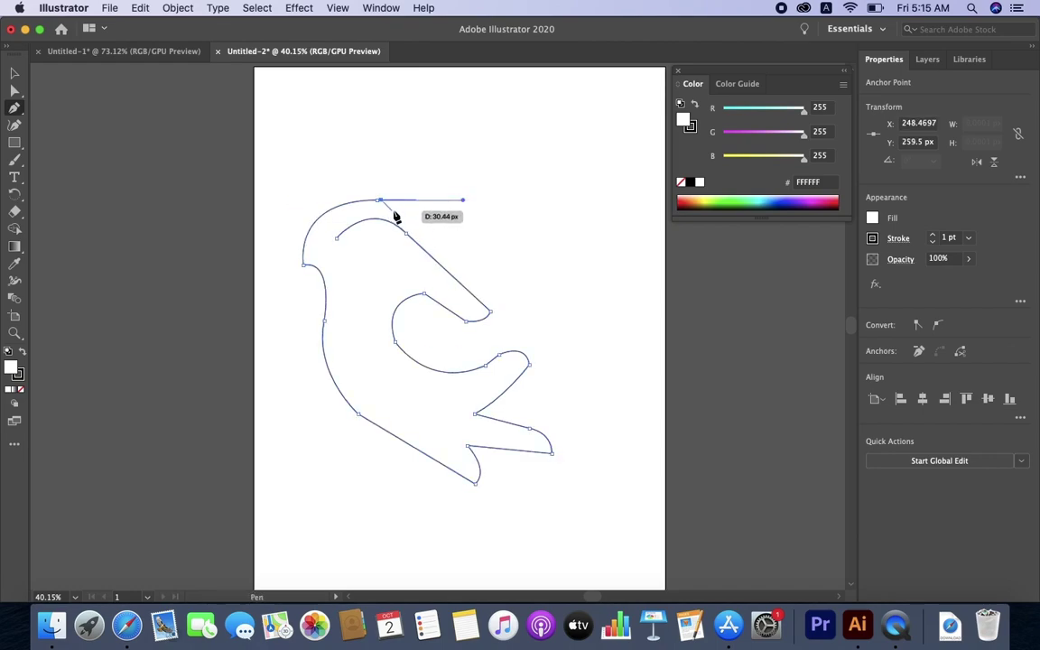
pyautogui.moveTo(395, 216); pyautogui.dragTo(394, 216)
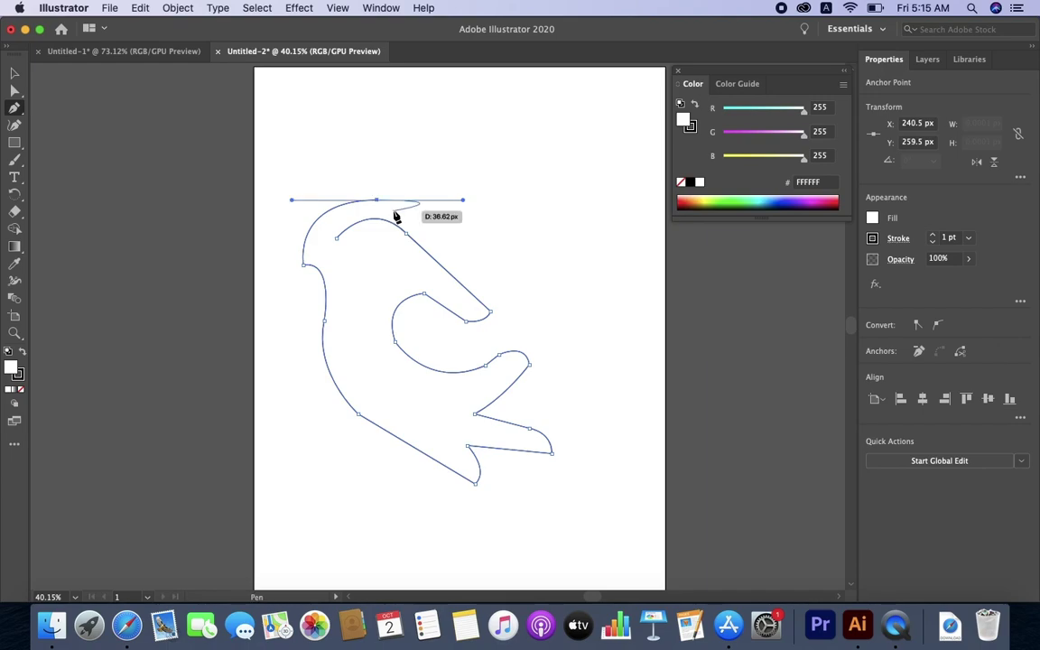
pyautogui.click(377, 201)
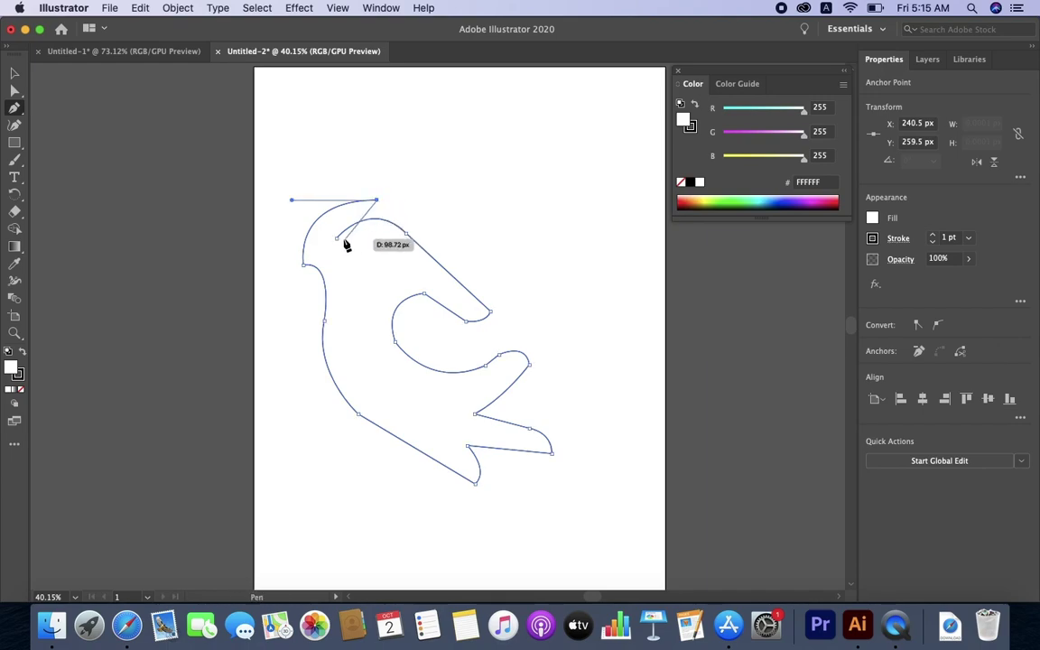
pyautogui.click(397, 210)
# Remove the stray head anchor and the long diagonal segment, then fit the bird in view
pyautogui.press('-')
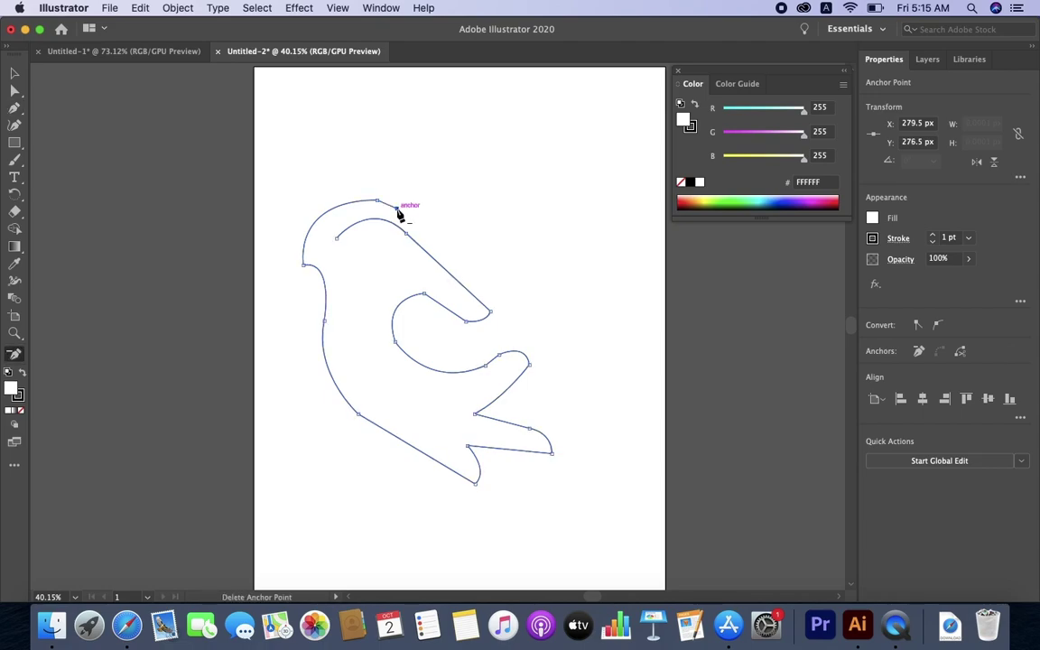
pyautogui.click(337, 240)
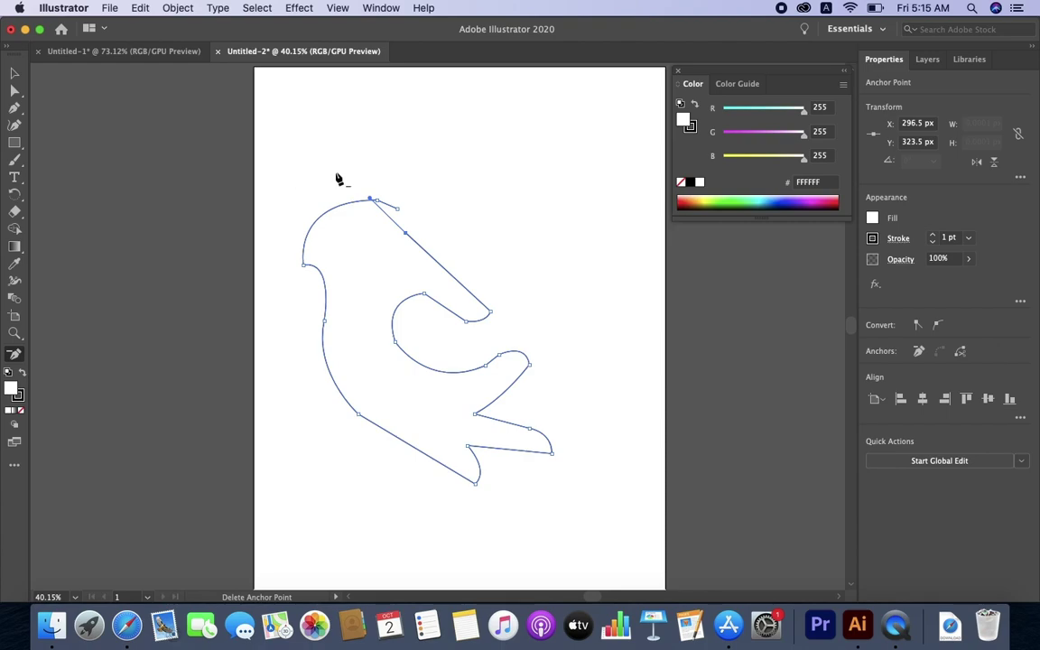
pyautogui.click(372, 199)
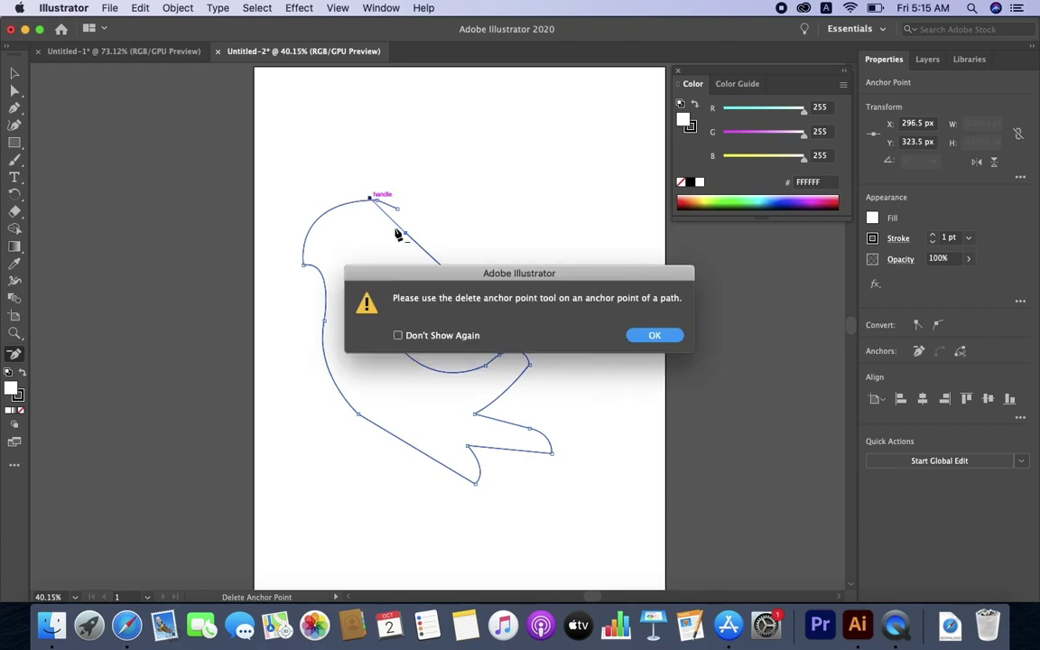
pyautogui.click(652, 335)
pyautogui.scroll(3, 397, 235)
pyautogui.scroll(2, 397, 235)
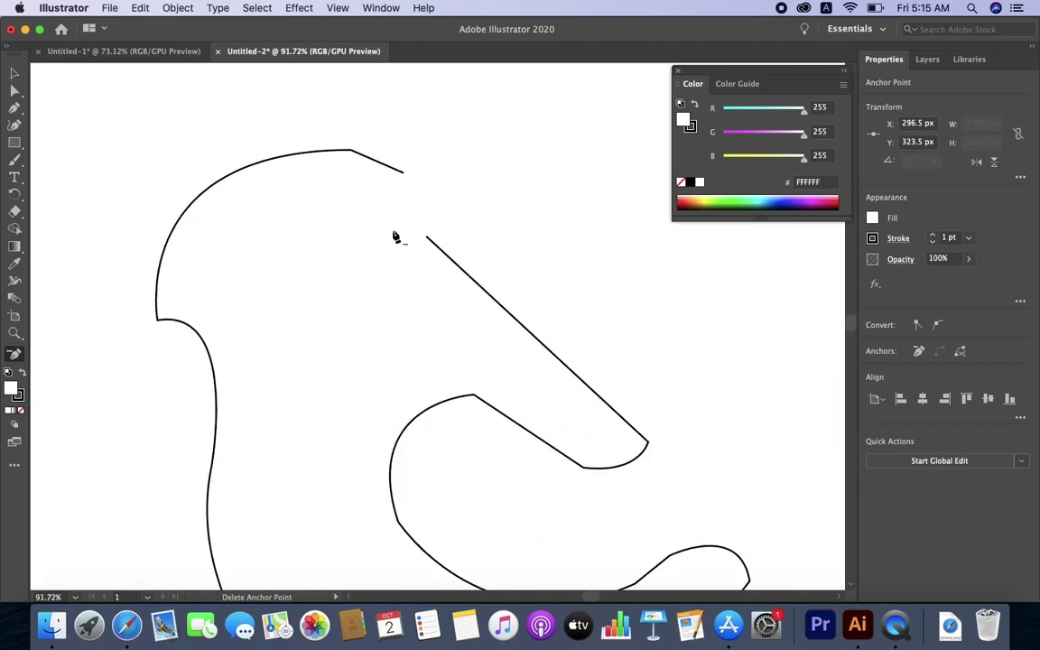
pyautogui.scroll(2, 397, 235)
pyautogui.click(299, 101)
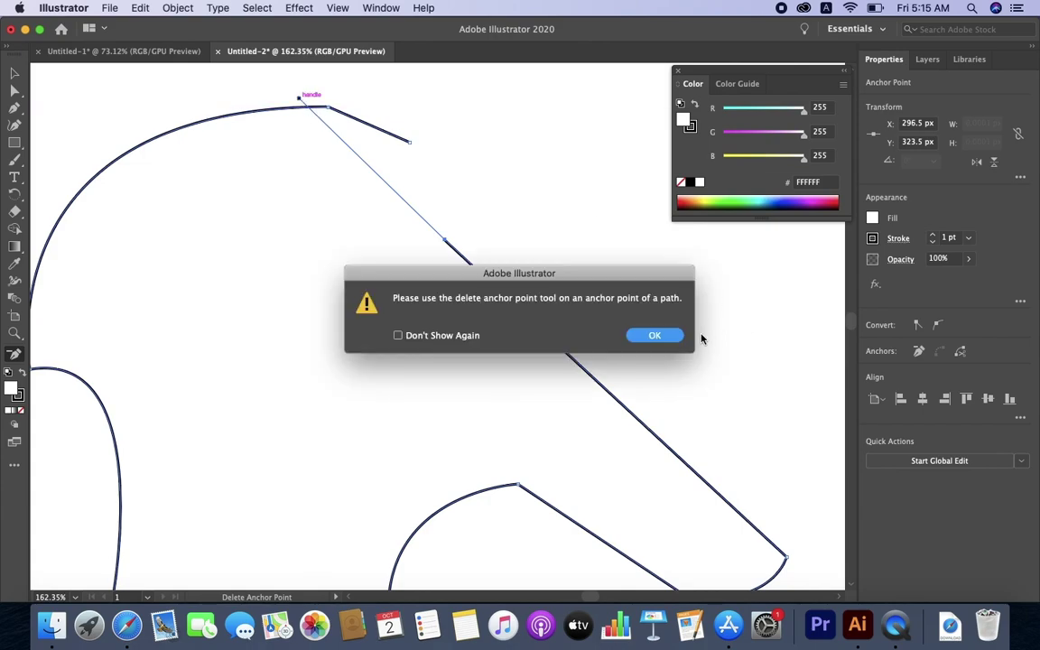
pyautogui.click(656, 336)
pyautogui.press('Delete')
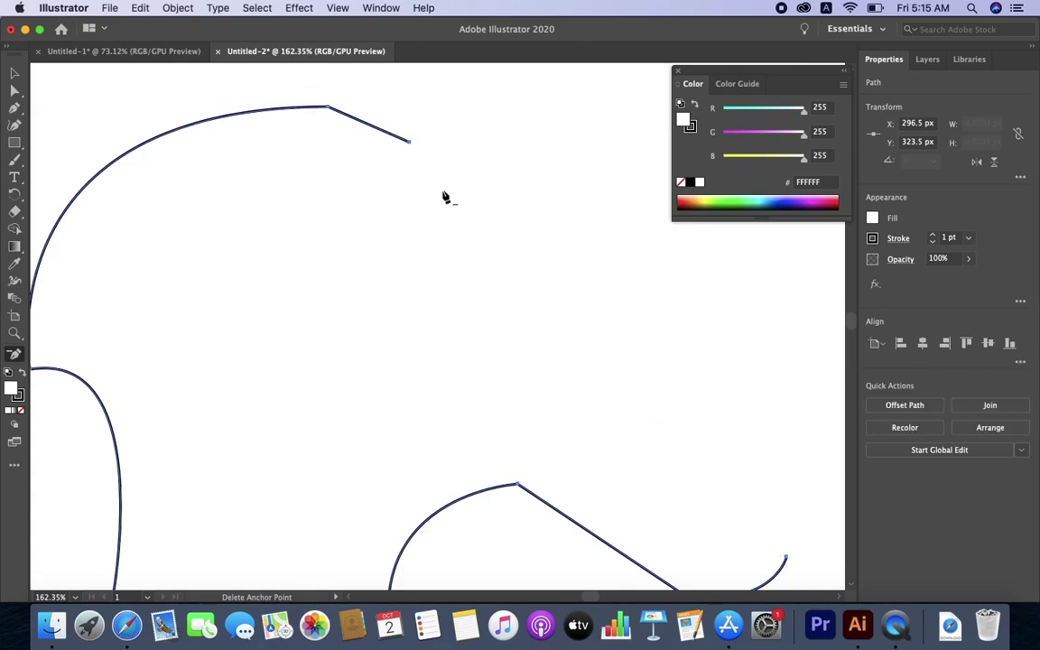
pyautogui.press('super+0')
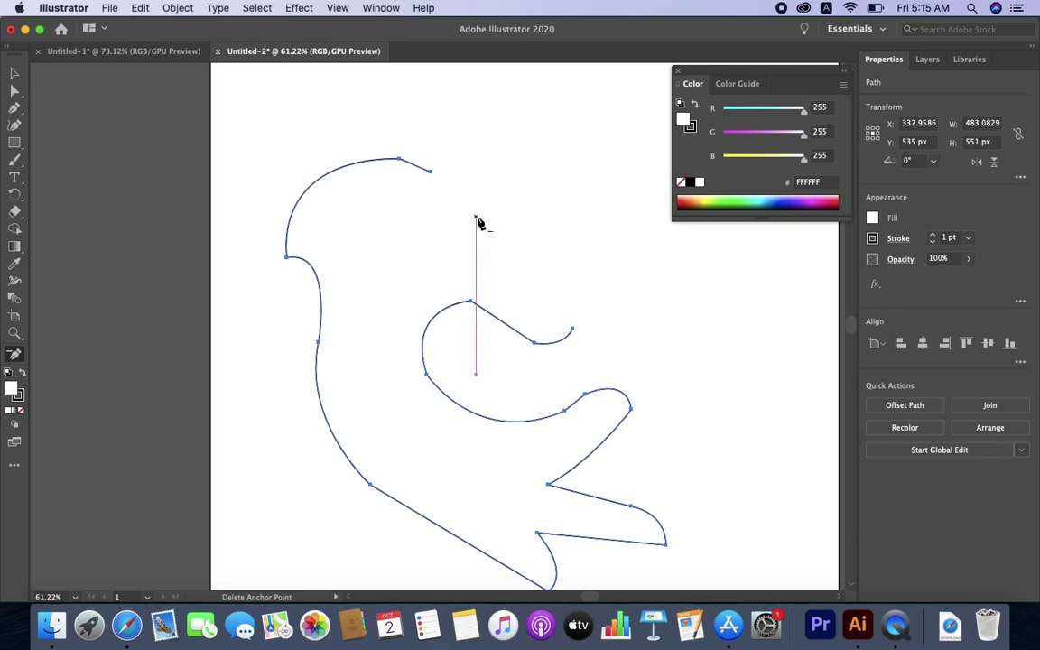
# Join the head's open endpoint to the inner curve's end with a straight Pen segment
pyautogui.press('p')
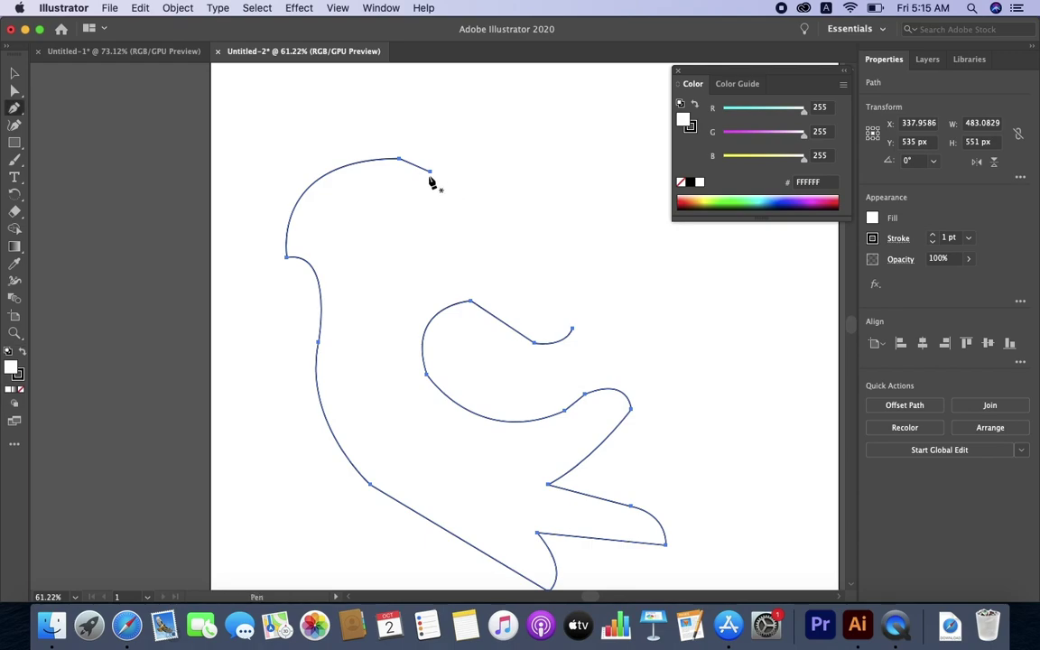
pyautogui.click(431, 171)
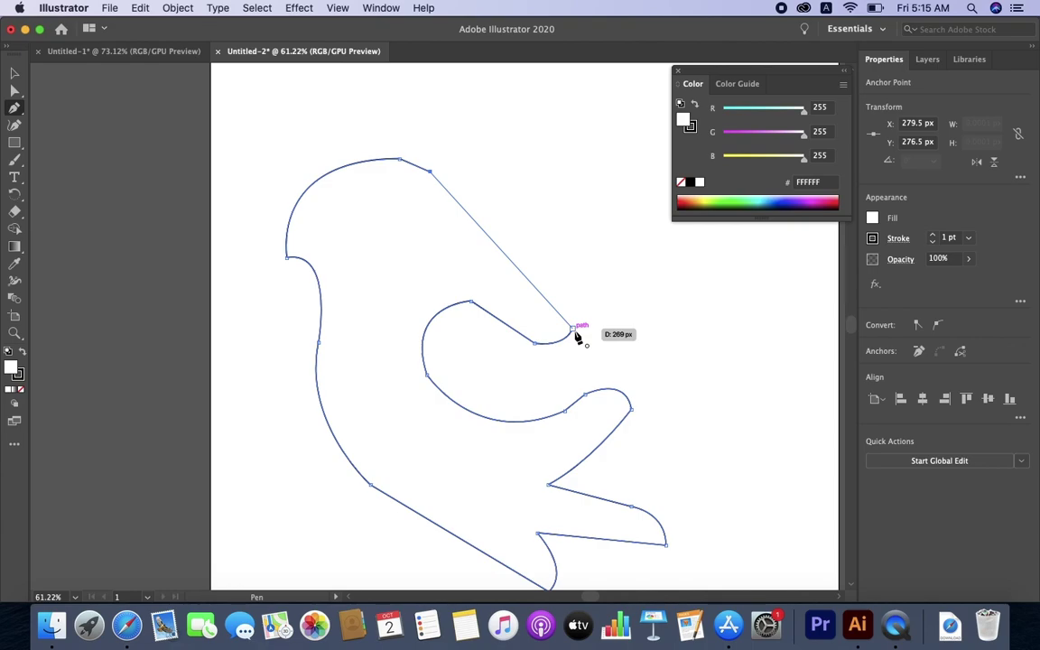
pyautogui.click(574, 329)
pyautogui.scroll(-3, 603, 262)
pyautogui.scroll(-2, 606, 271)
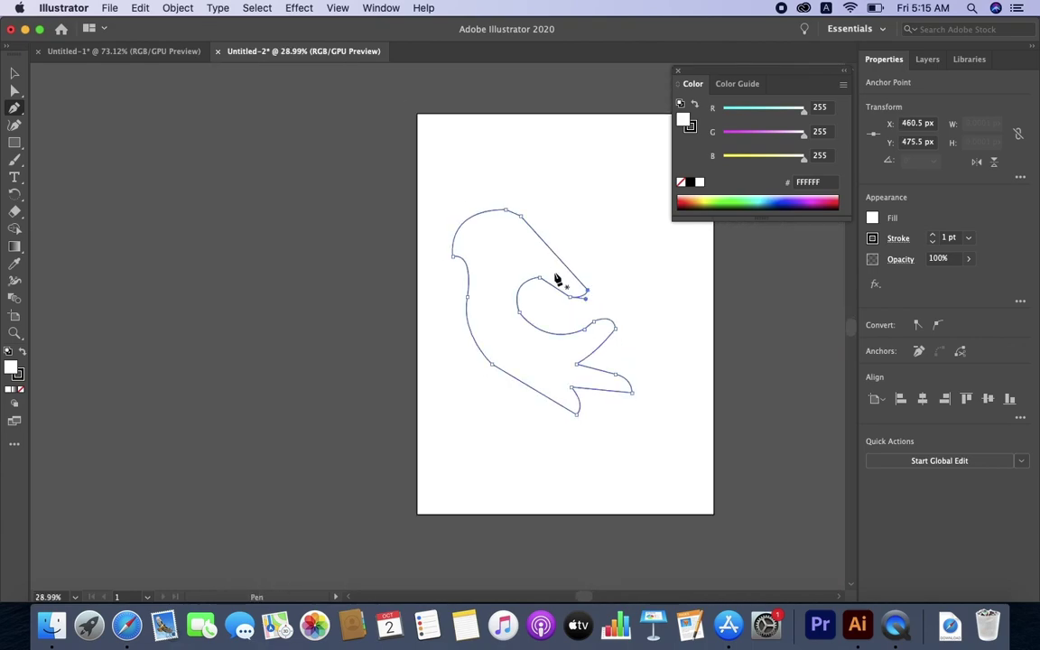
pyautogui.scroll(3, 553, 276)
pyautogui.scroll(-2, 505, 294)
pyautogui.scroll(2, 515, 273)
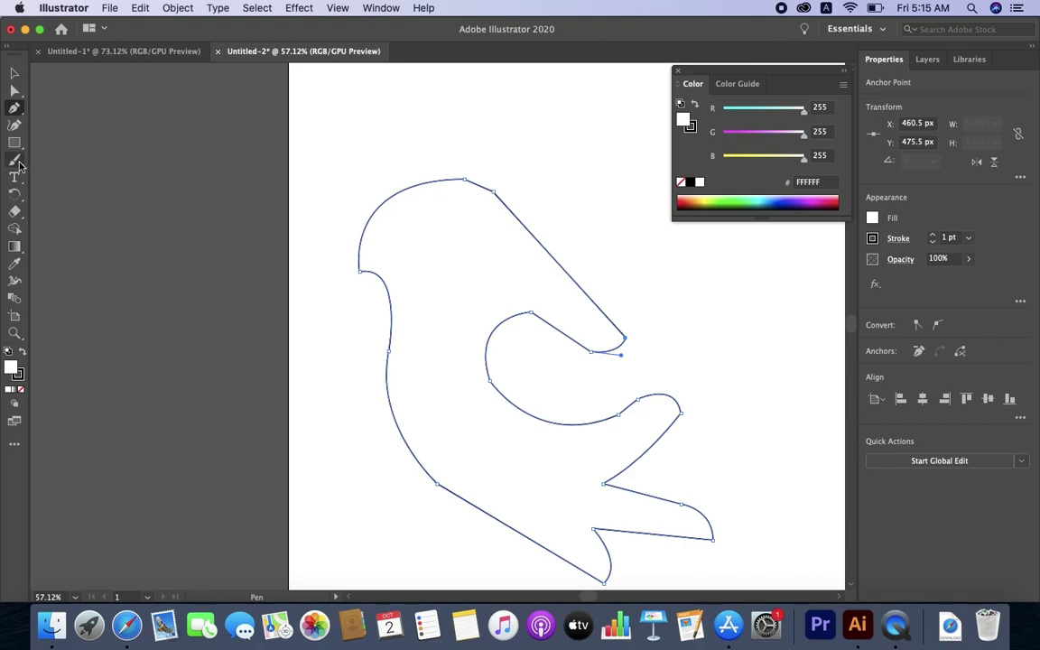
# Drag the Smooth Tool from the All Tools drawer into the toolbar and activate it
pyautogui.click(16, 161)
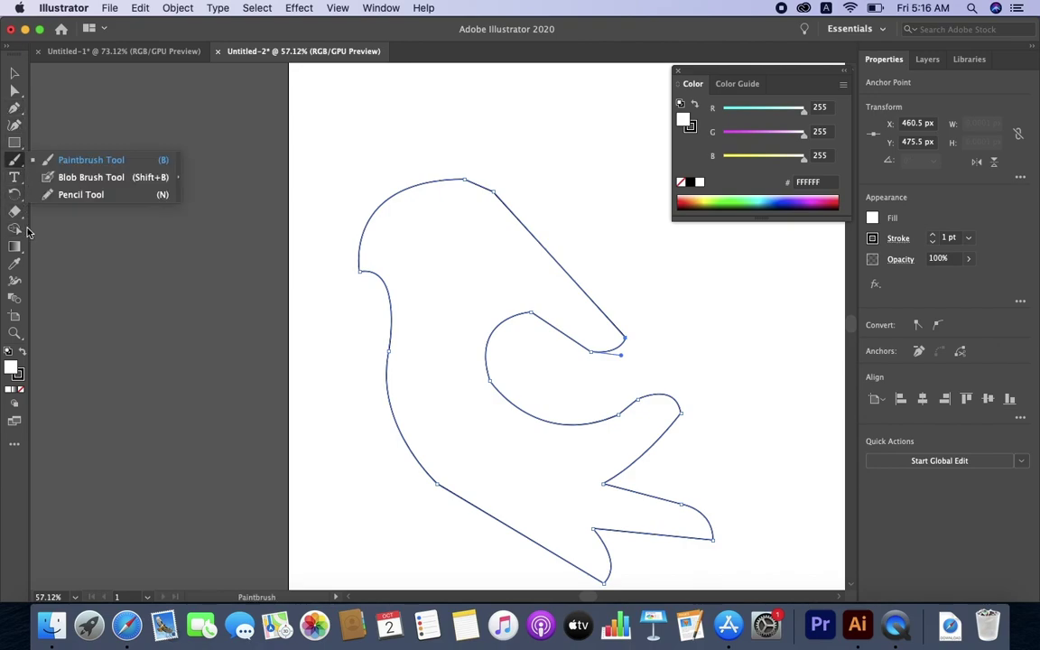
pyautogui.click(22, 212)
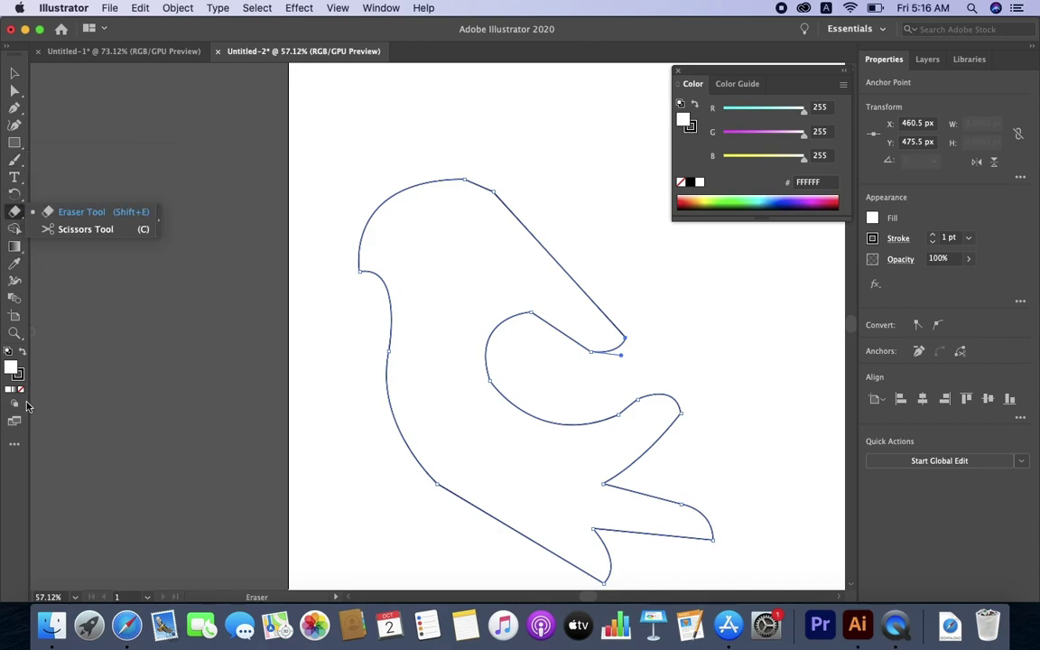
pyautogui.click(15, 446)
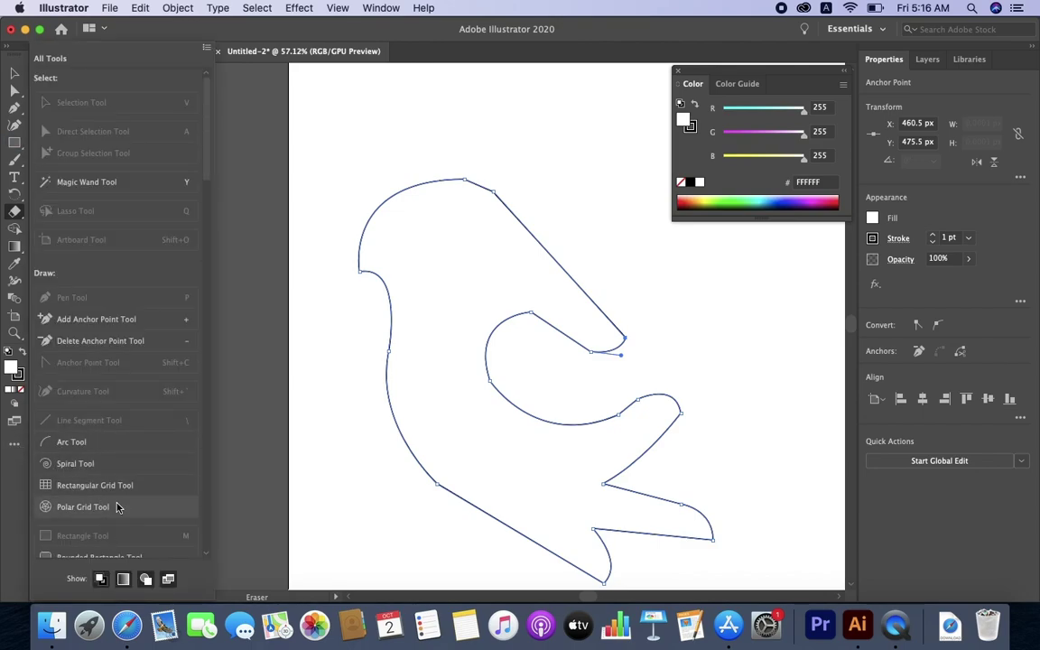
pyautogui.scroll(-5, 116, 507)
pyautogui.scroll(-1, 116, 507)
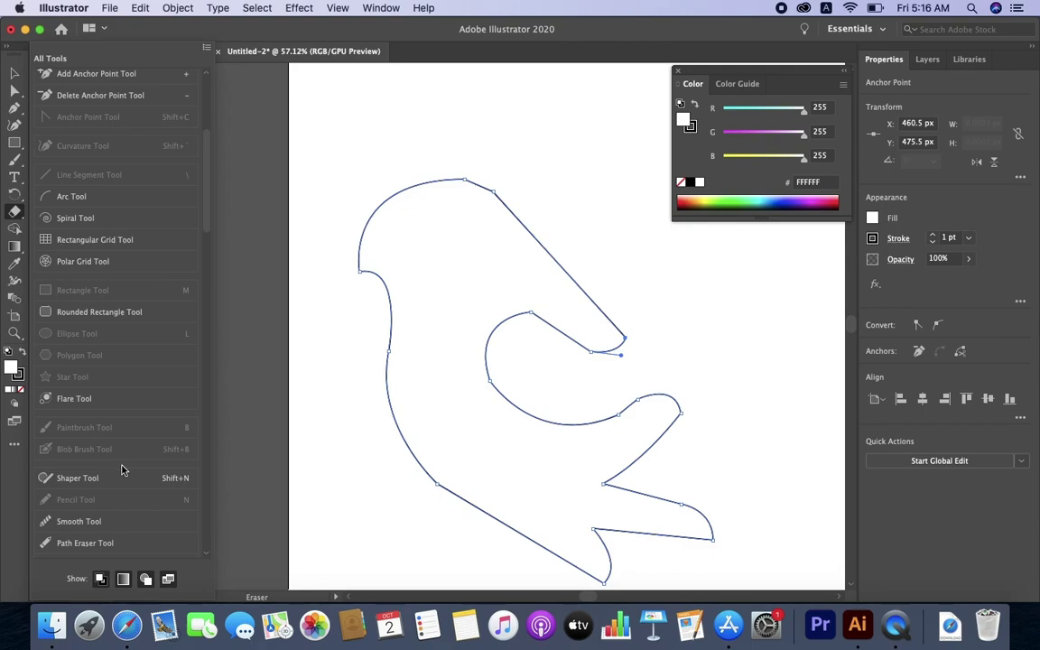
pyautogui.scroll(-1, 123, 470)
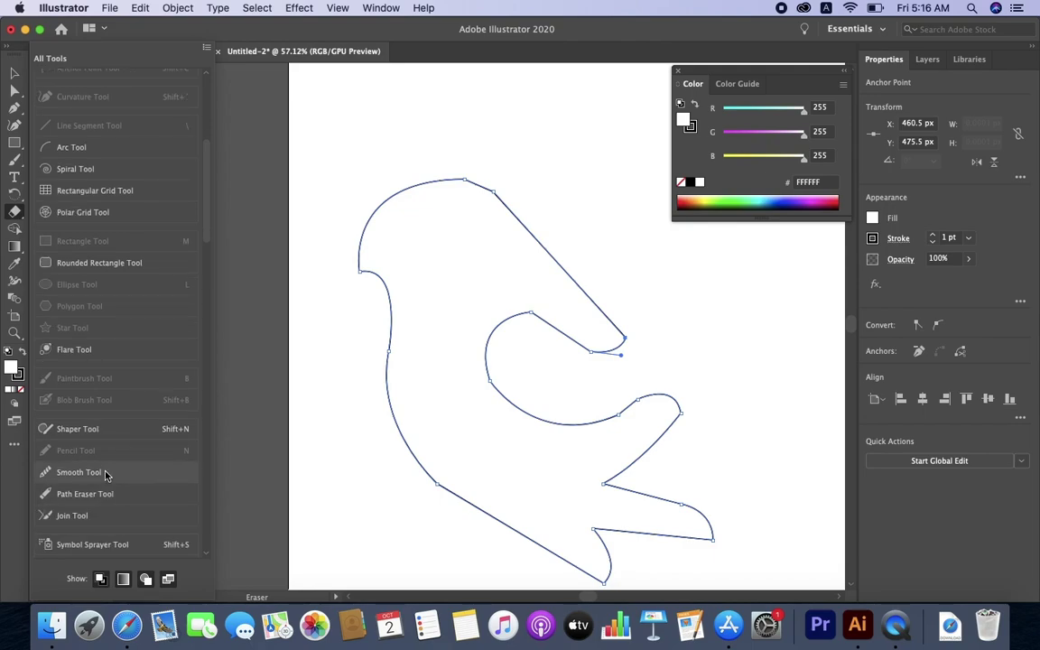
pyautogui.moveTo(106, 476); pyautogui.dragTo(16, 470)
pyautogui.moveTo(80, 476); pyautogui.dragTo(15, 315)
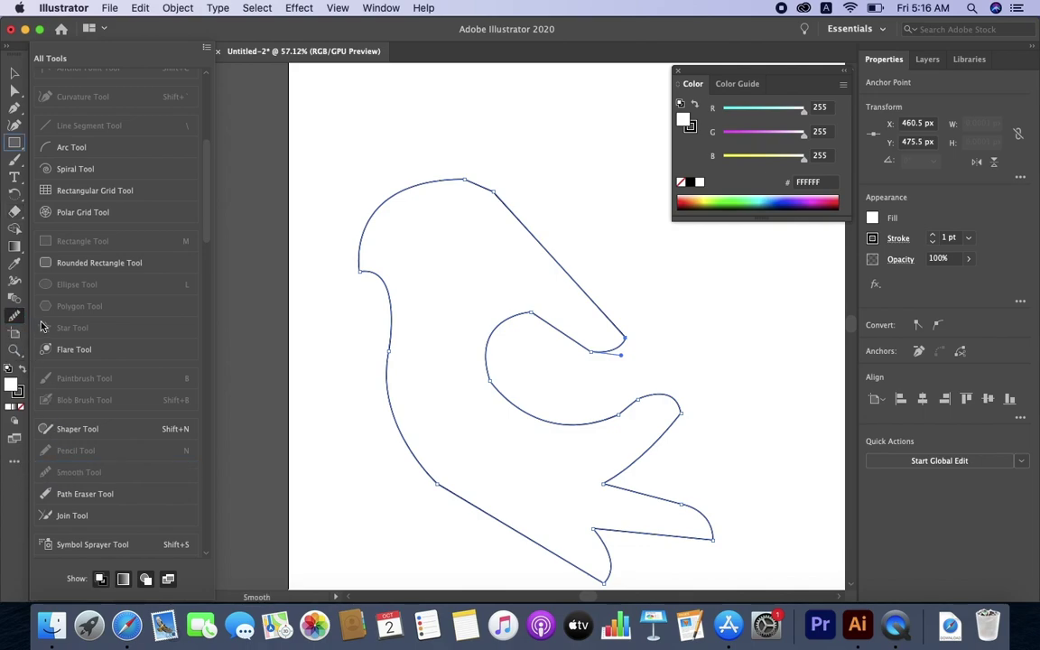
# Smooth the head, the inner cut-out curve and the left and lower body edges
pyautogui.click(468, 314)
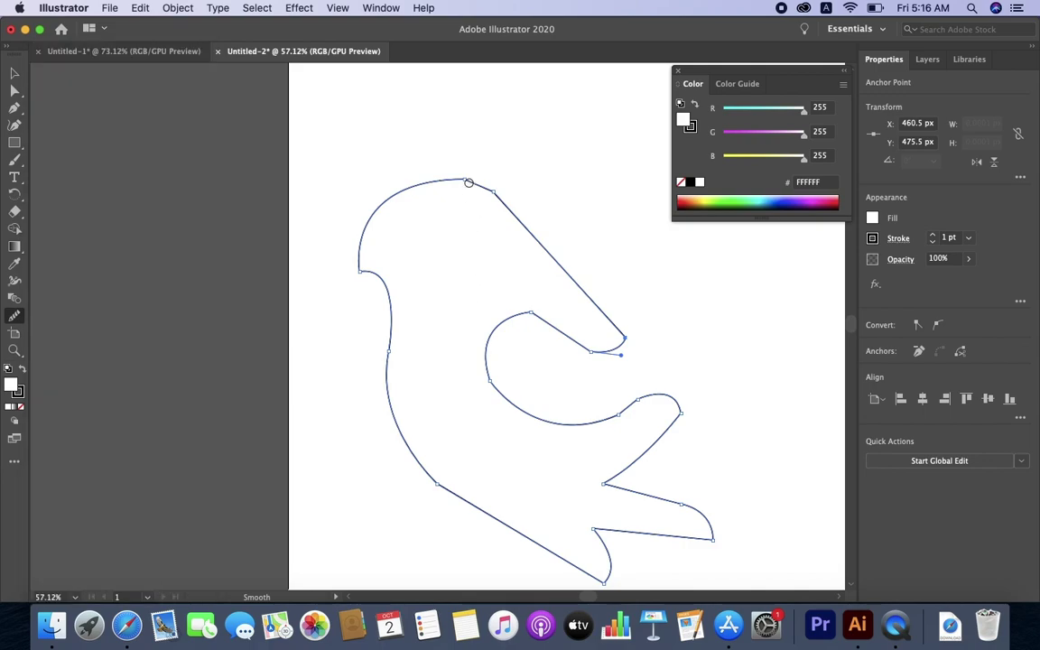
pyautogui.moveTo(466, 175); pyautogui.dragTo(588, 215)
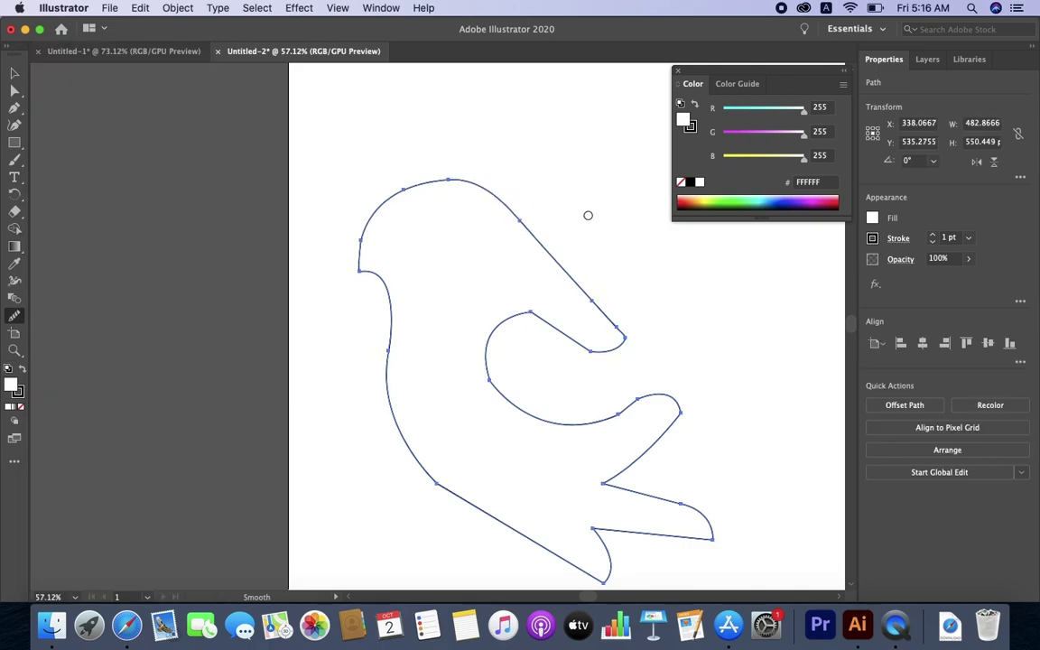
pyautogui.moveTo(535, 307); pyautogui.dragTo(585, 330)
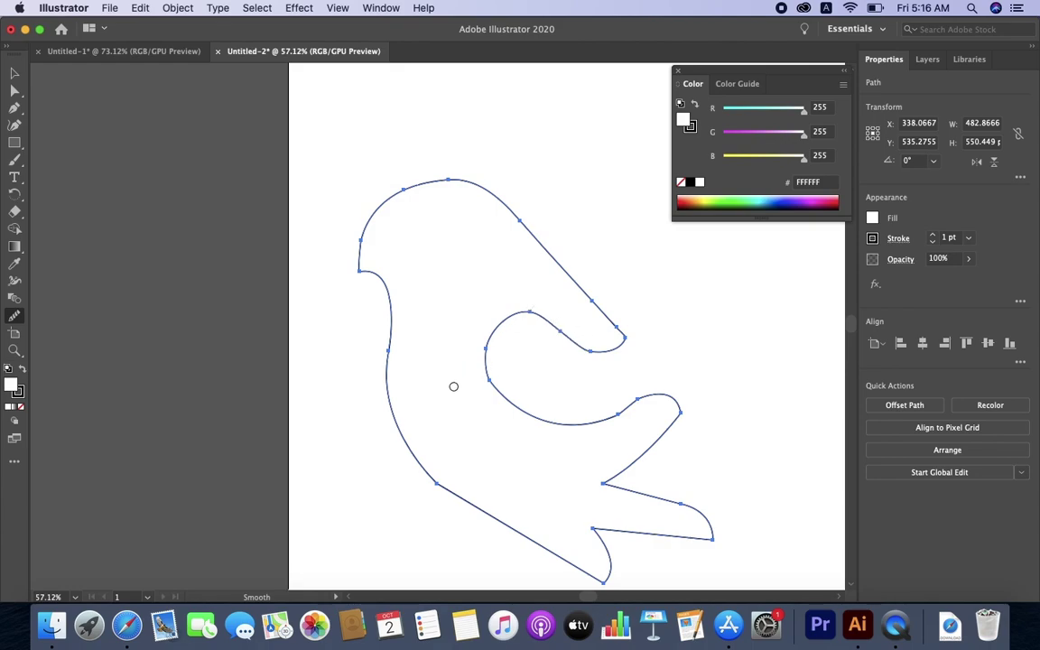
pyautogui.moveTo(392, 342)
pyautogui.mouseDown()
pyautogui.moveTo(432, 429)
pyautogui.moveTo(419, 443)
pyautogui.mouseUp()
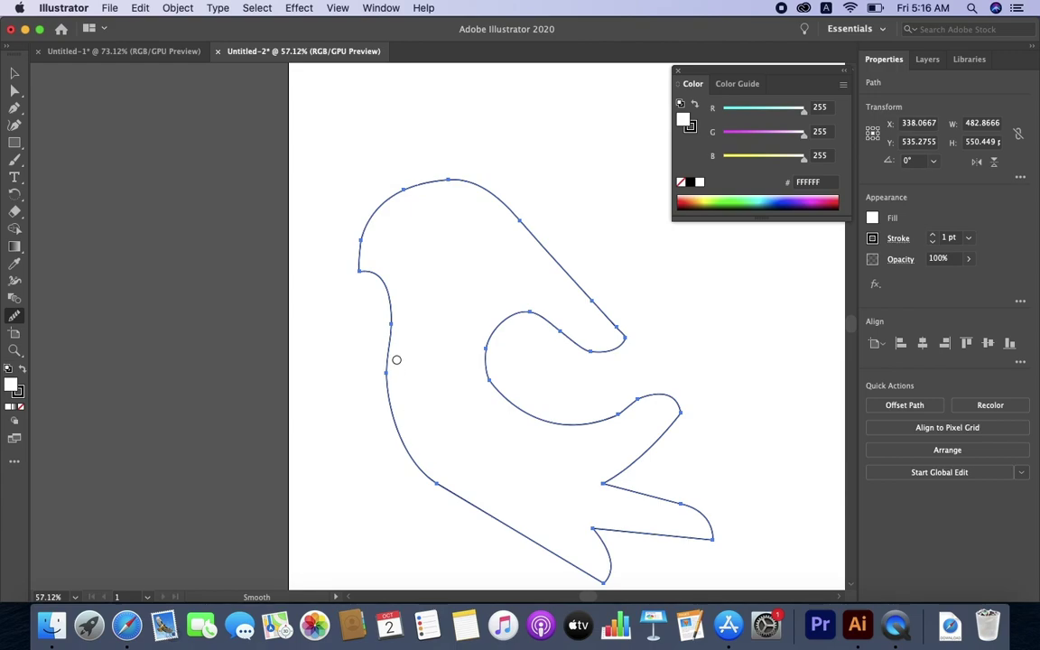
pyautogui.moveTo(397, 383); pyautogui.dragTo(434, 464)
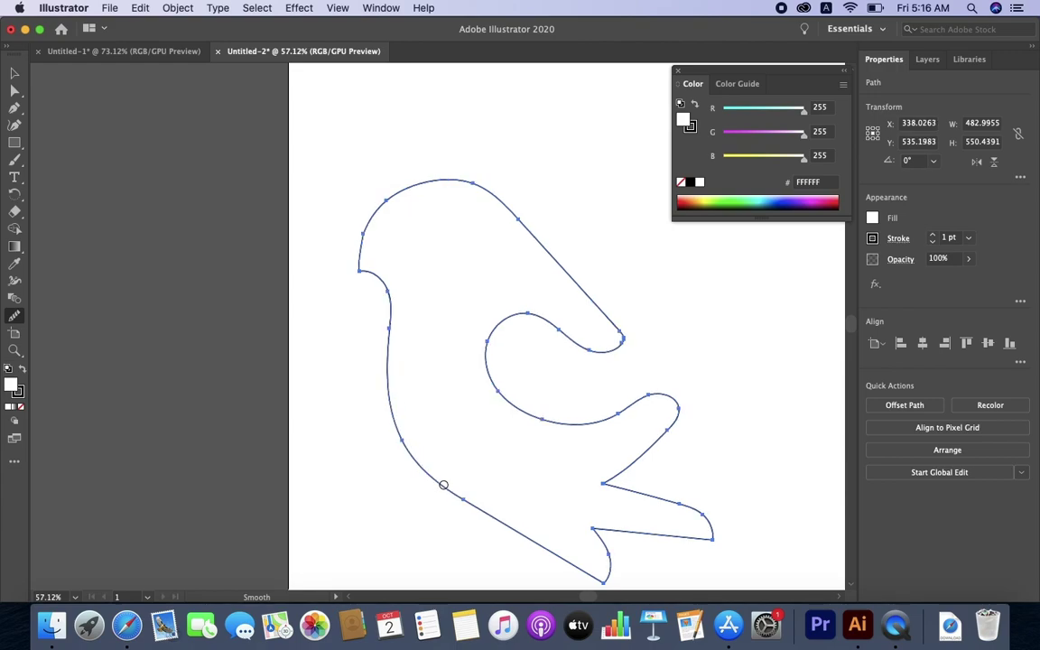
pyautogui.moveTo(443, 482); pyautogui.dragTo(491, 501)
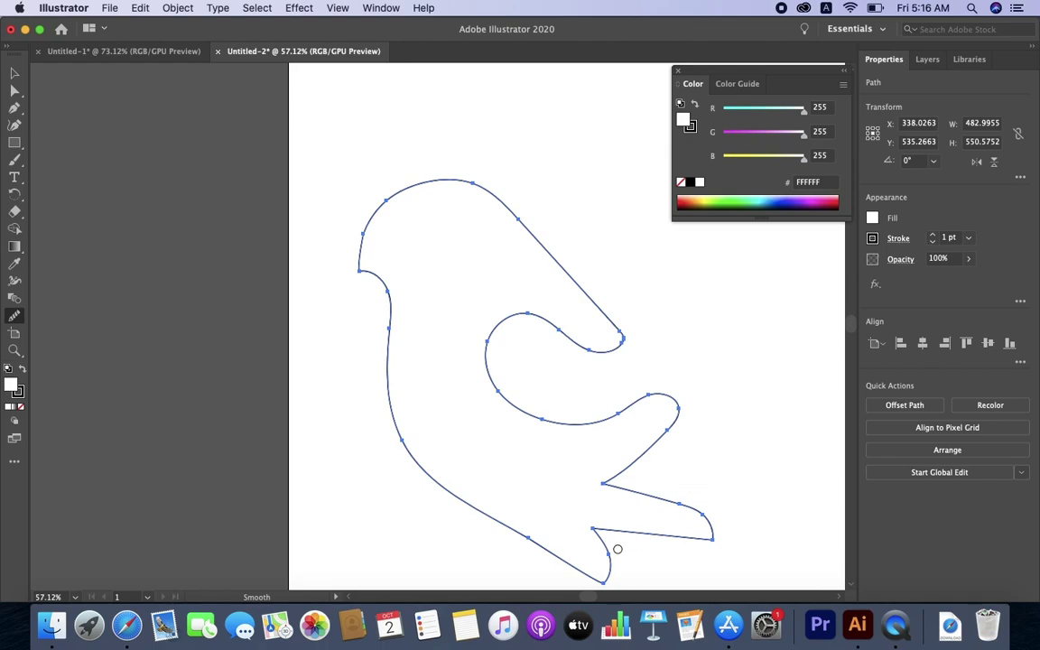
# Smooth the tail's lower and upper edges with the Smooth tool
pyautogui.moveTo(632, 524)
pyautogui.mouseDown()
pyautogui.moveTo(668, 494)
pyautogui.moveTo(691, 495)
pyautogui.mouseUp()
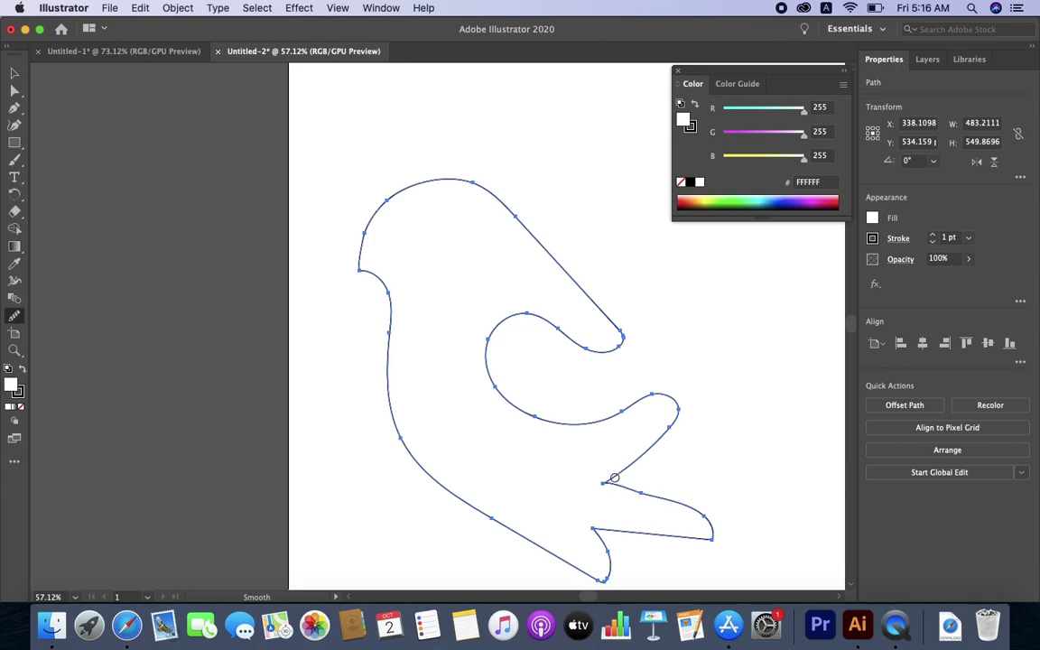
pyautogui.moveTo(614, 477); pyautogui.dragTo(688, 482)
pyautogui.moveTo(592, 479); pyautogui.dragTo(668, 490)
pyautogui.scroll(-3, 668, 480)
pyautogui.scroll(-1, 667, 480)
pyautogui.scroll(3, 619, 417)
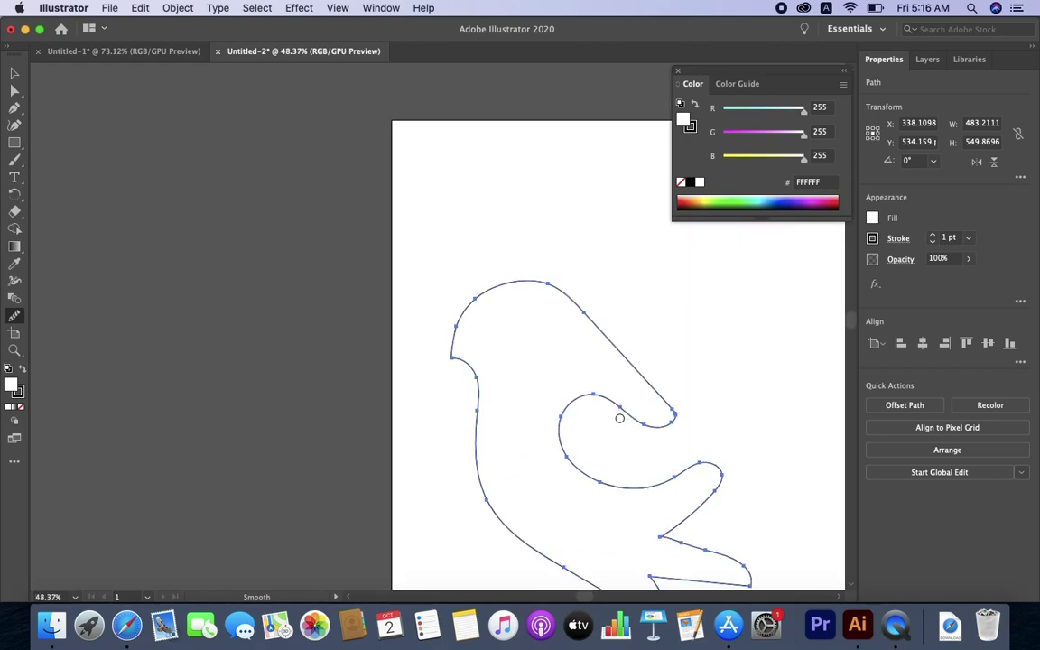
pyautogui.scroll(-3, 619, 418)
pyautogui.scroll(-1, 591, 375)
pyautogui.scroll(3, 591, 375)
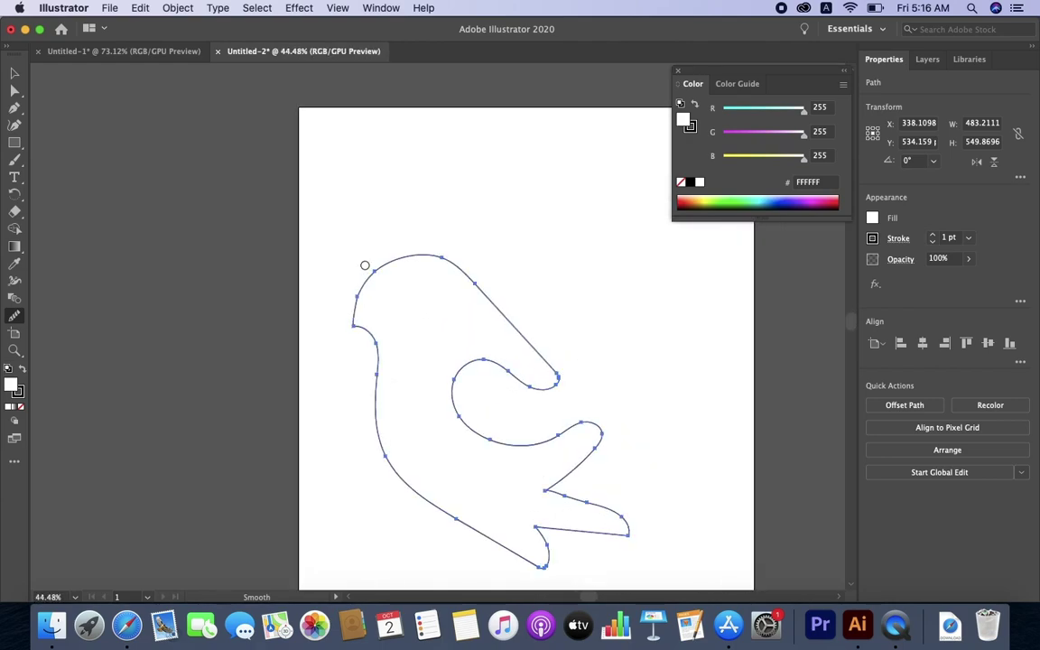
pyautogui.scroll(3, 365, 265)
pyautogui.press('l')
pyautogui.scroll(2, 454, 368)
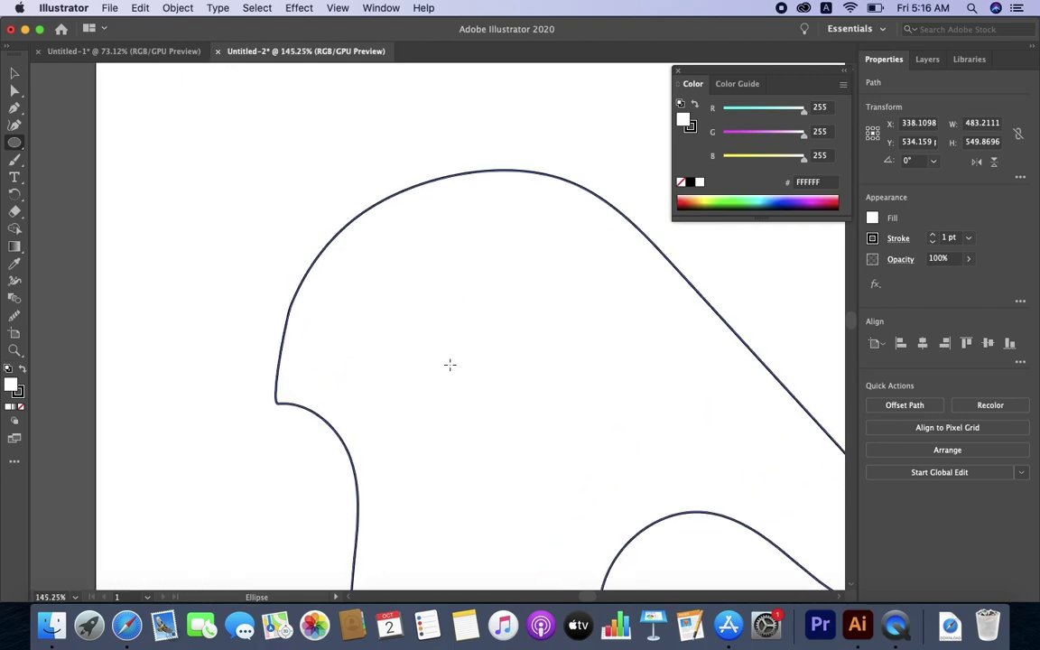
pyautogui.click(15, 315)
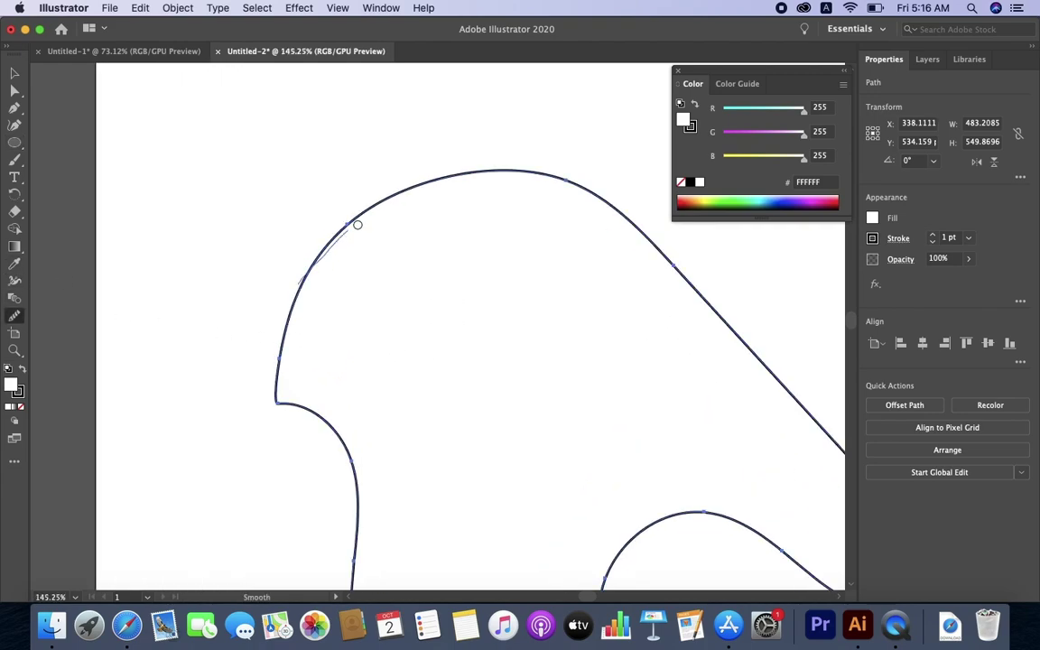
pyautogui.scroll(-3, 401, 247)
pyautogui.scroll(2, 438, 327)
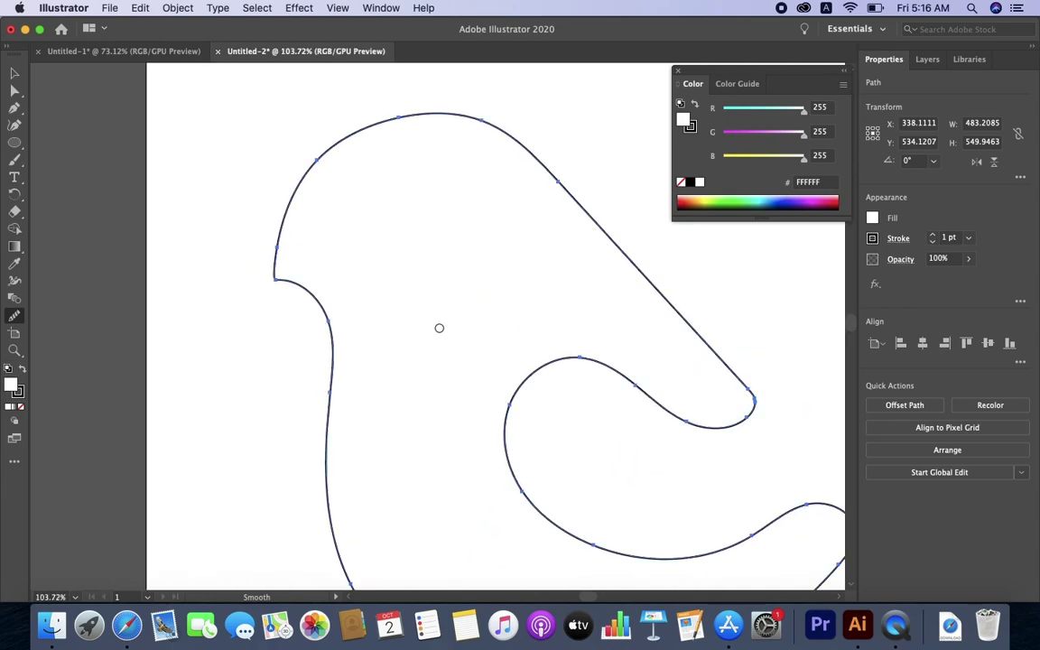
pyautogui.press('l')
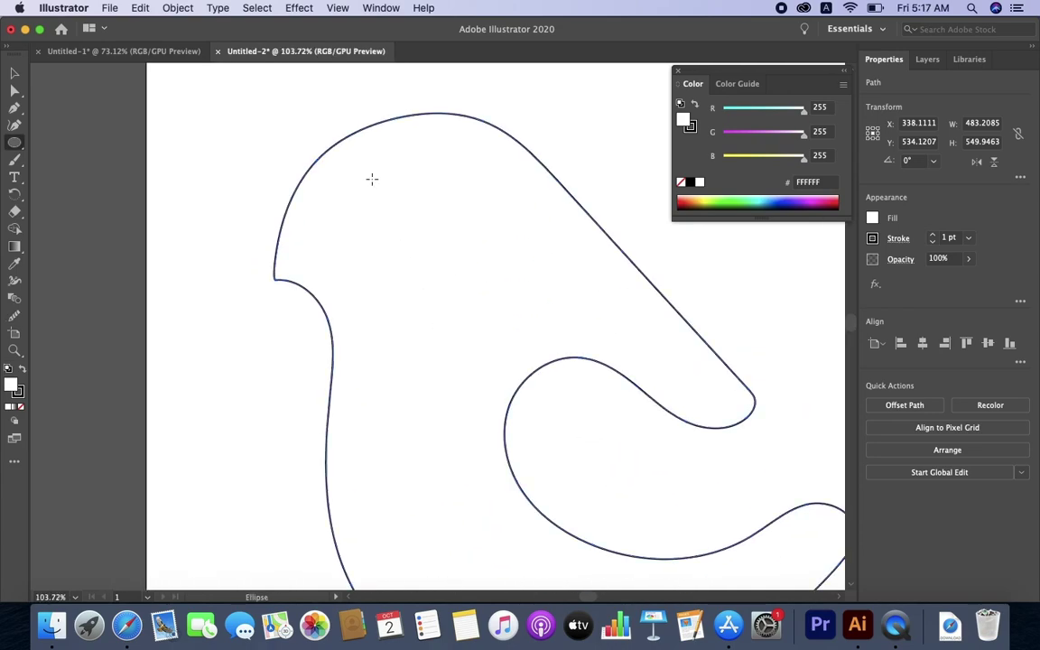
pyautogui.moveTo(371, 178); pyautogui.dragTo(405, 210)
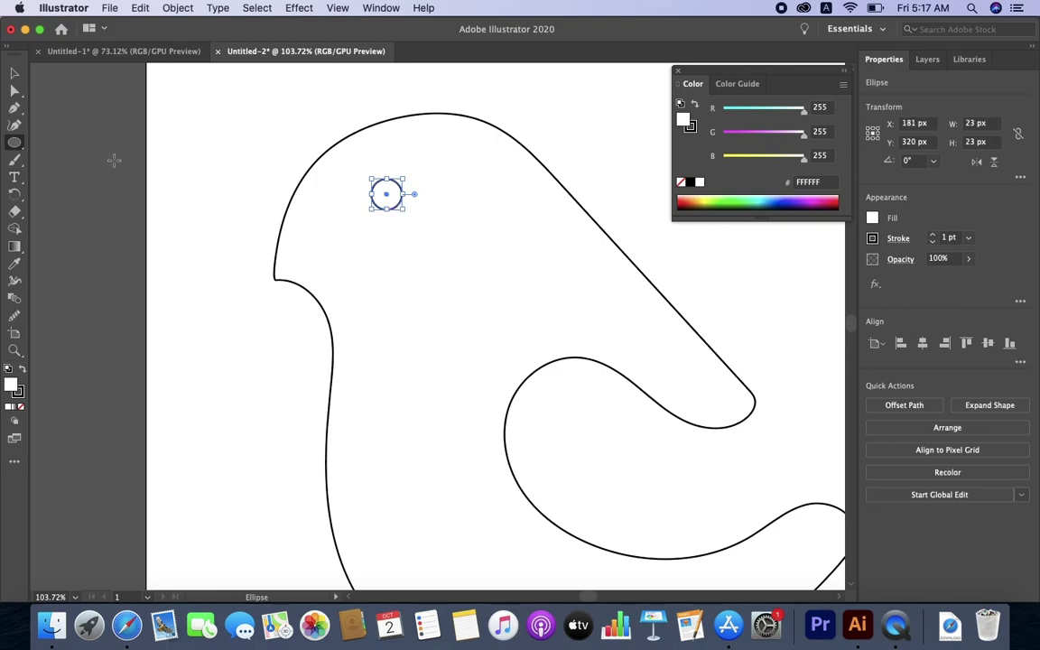
pyautogui.scroll(1, 220, 179)
pyautogui.scroll(-3, 126, 139)
pyautogui.scroll(2, 125, 139)
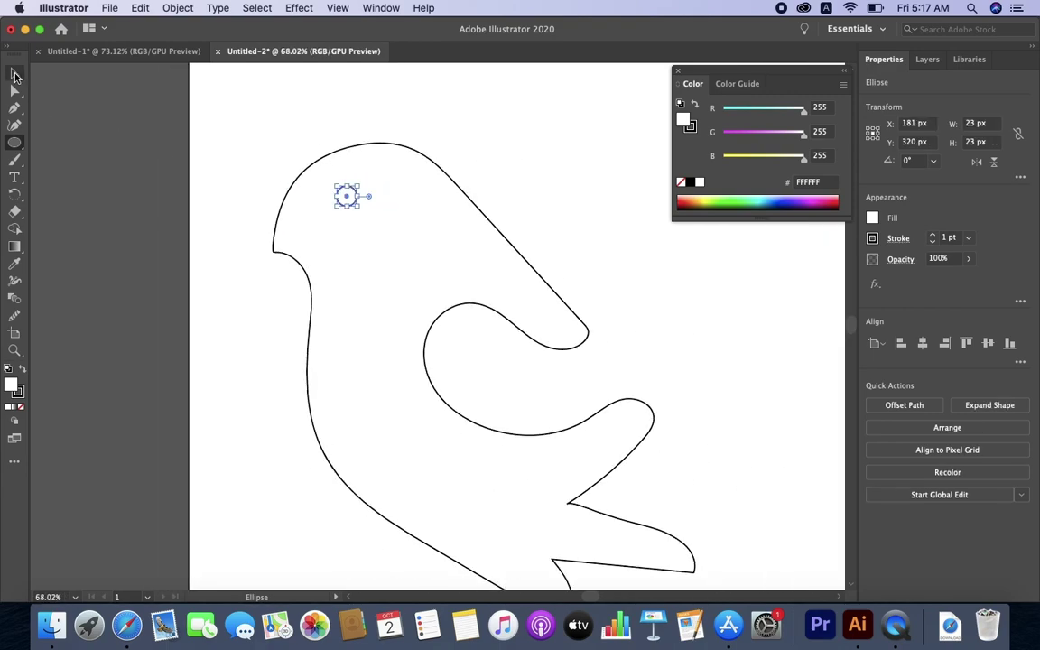
pyautogui.click(15, 74)
pyautogui.click(126, 106)
pyautogui.scroll(-1, 329, 202)
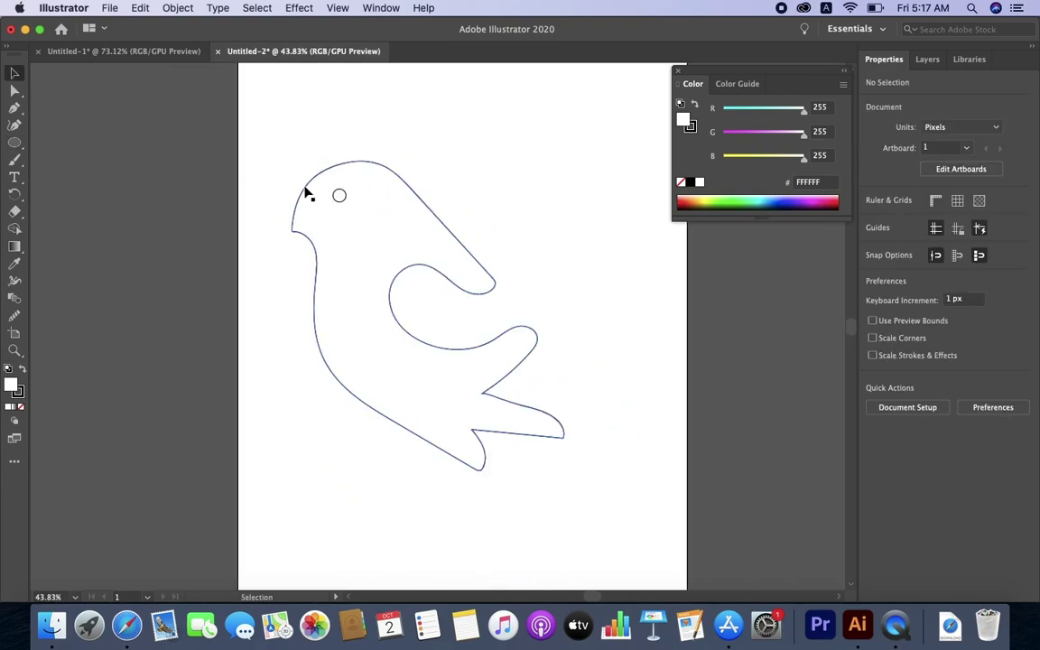
pyautogui.moveTo(278, 135); pyautogui.dragTo(462, 341)
pyautogui.click(539, 259)
pyautogui.scroll(1, 569, 274)
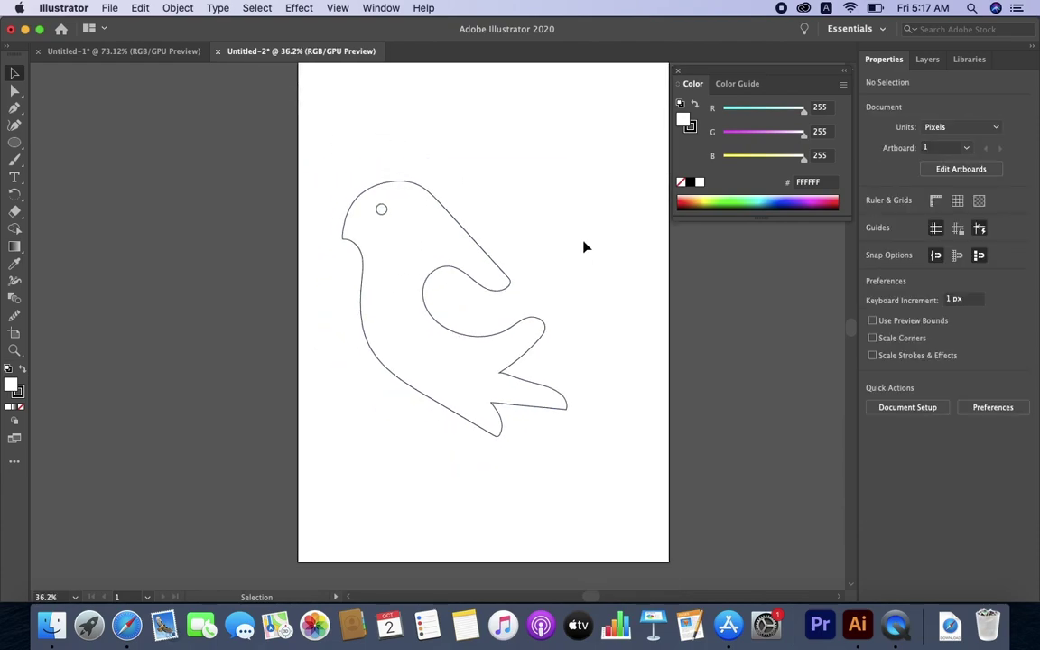
pyautogui.press('o')
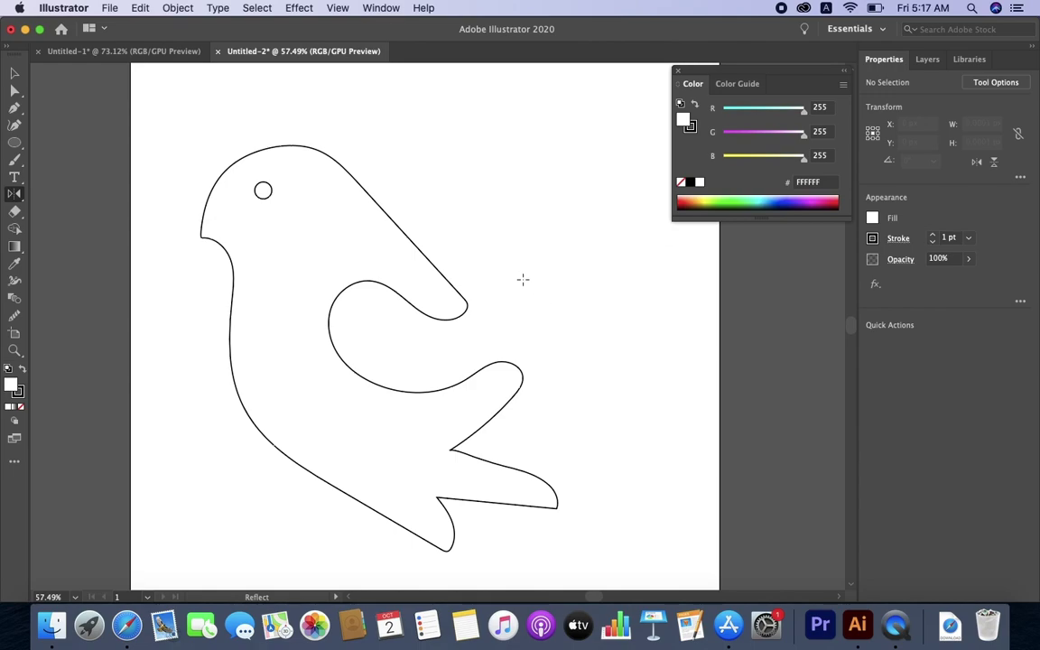
# Draw a pointed leaf of about 31 × 118 px with two curved sides beside the bird's back
pyautogui.press('p')
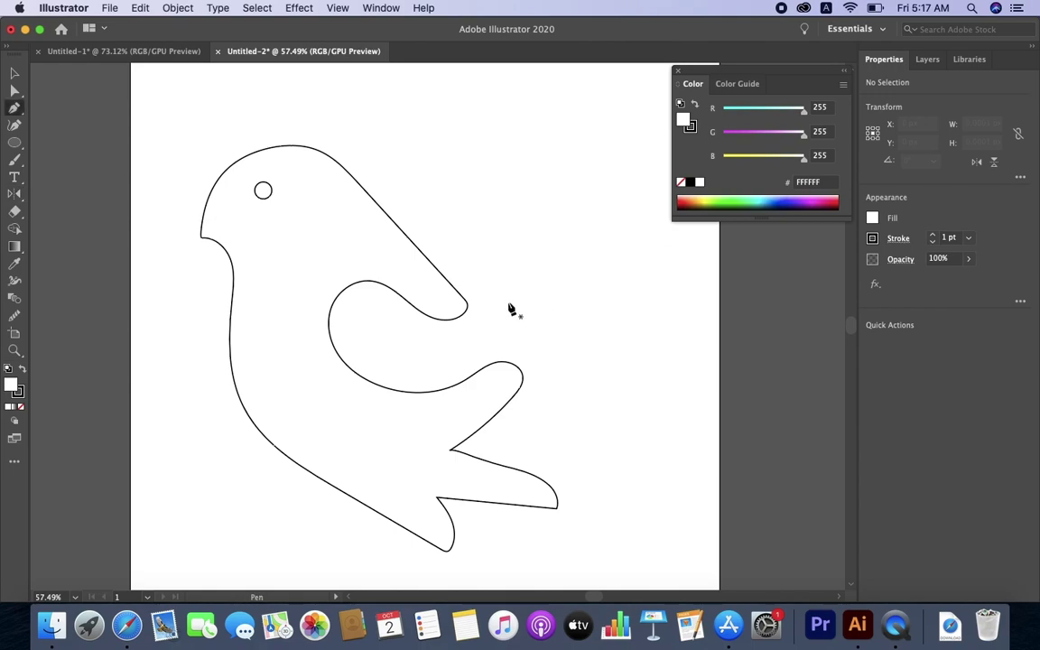
pyautogui.click(525, 305)
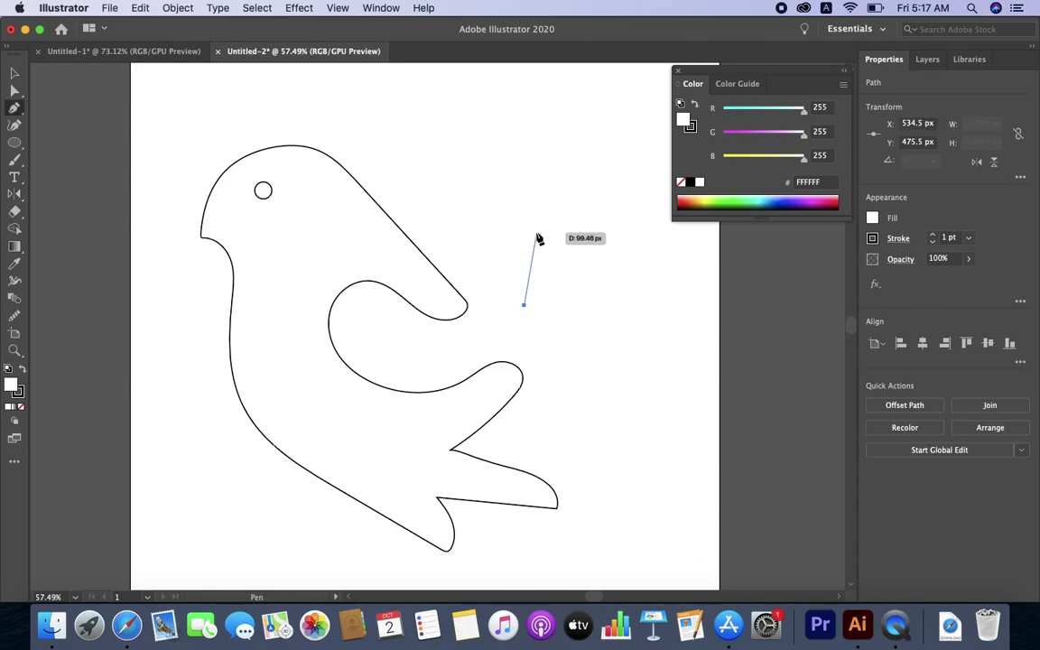
pyautogui.moveTo(524, 221)
pyautogui.mouseDown()
pyautogui.moveTo(562, 216)
pyautogui.moveTo(574, 192)
pyautogui.mouseUp()
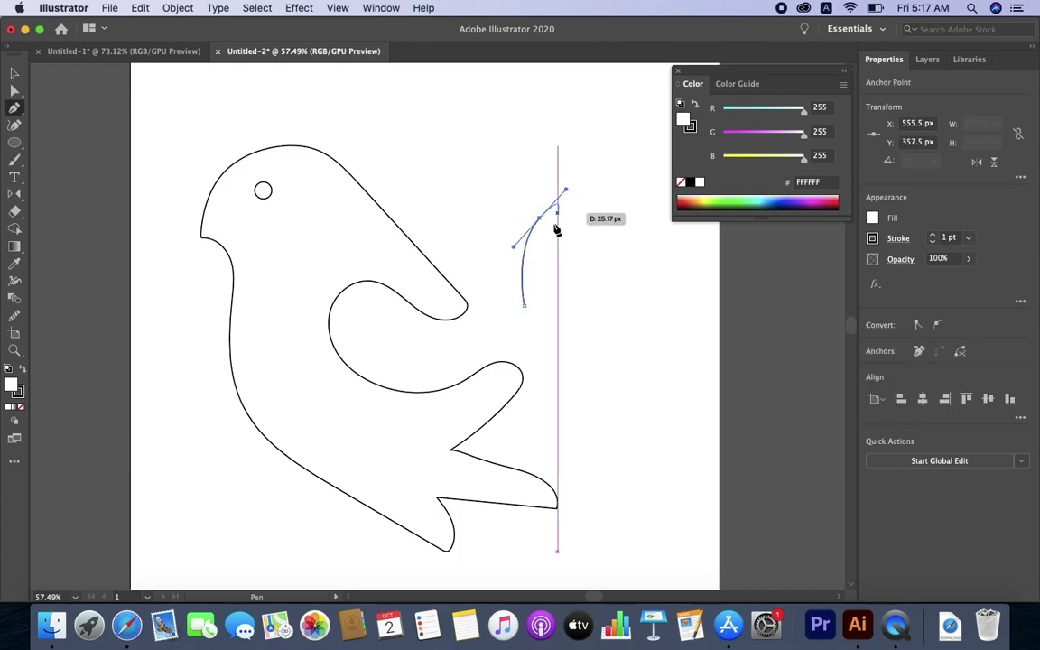
pyautogui.click(538, 219)
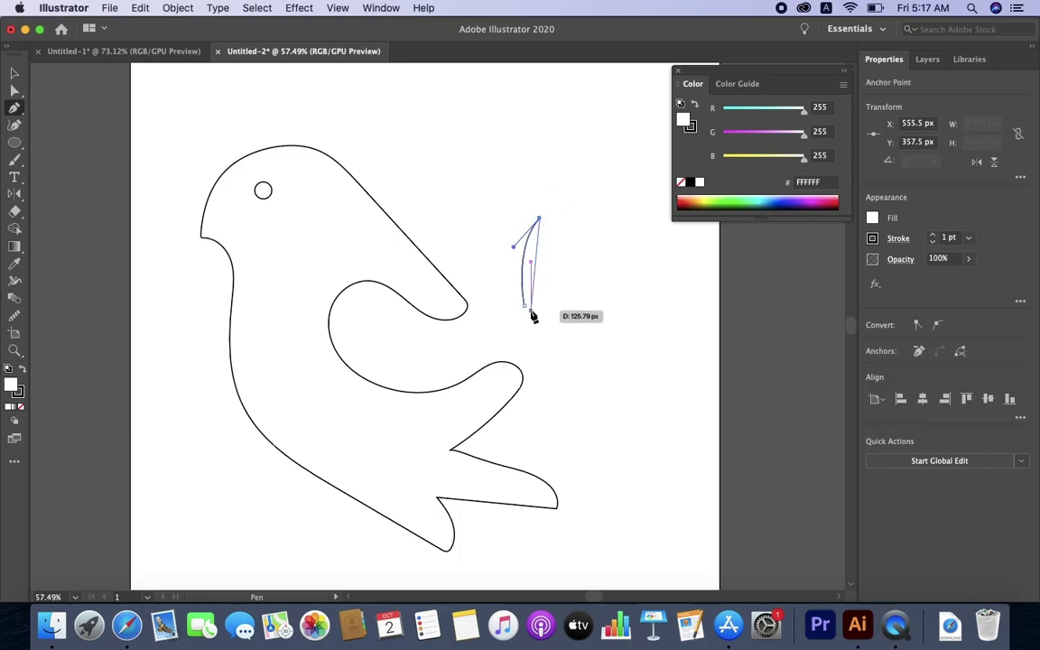
pyautogui.moveTo(524, 306)
pyautogui.mouseDown()
pyautogui.moveTo(486, 348)
pyautogui.moveTo(493, 353)
pyautogui.mouseUp()
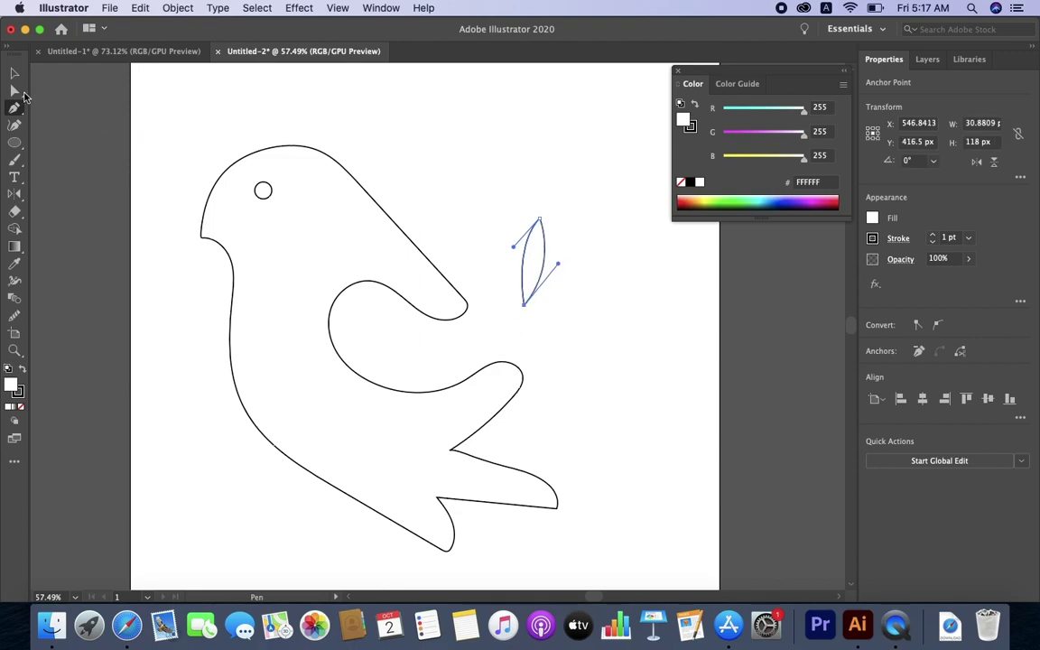
pyautogui.click(15, 73)
# Enlarge and tilt the leaf, Option-drag a second copy, and stand the first upright
pyautogui.click(552, 161)
pyautogui.scroll(2, 580, 237)
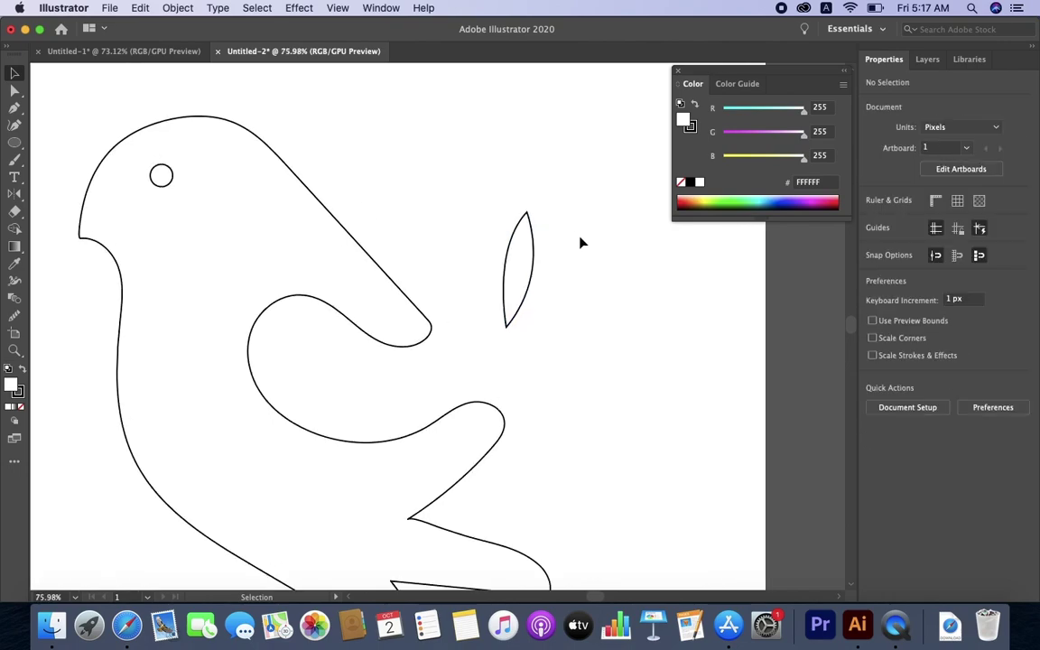
pyautogui.click(534, 256)
pyautogui.moveTo(537, 213); pyautogui.dragTo(542, 175)
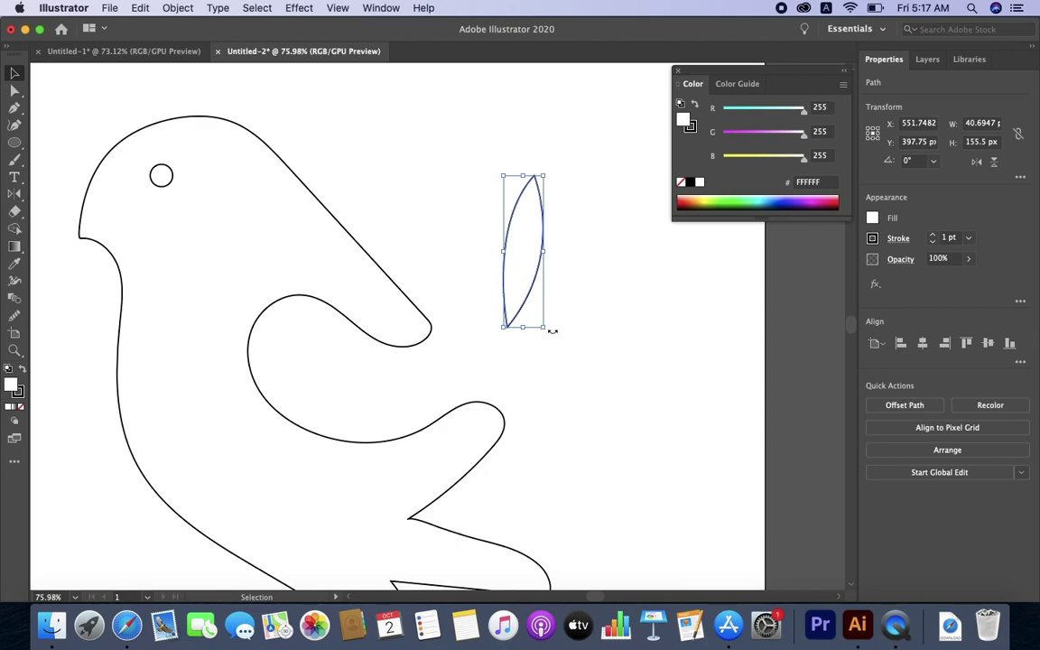
pyautogui.moveTo(548, 331); pyautogui.dragTo(531, 344)
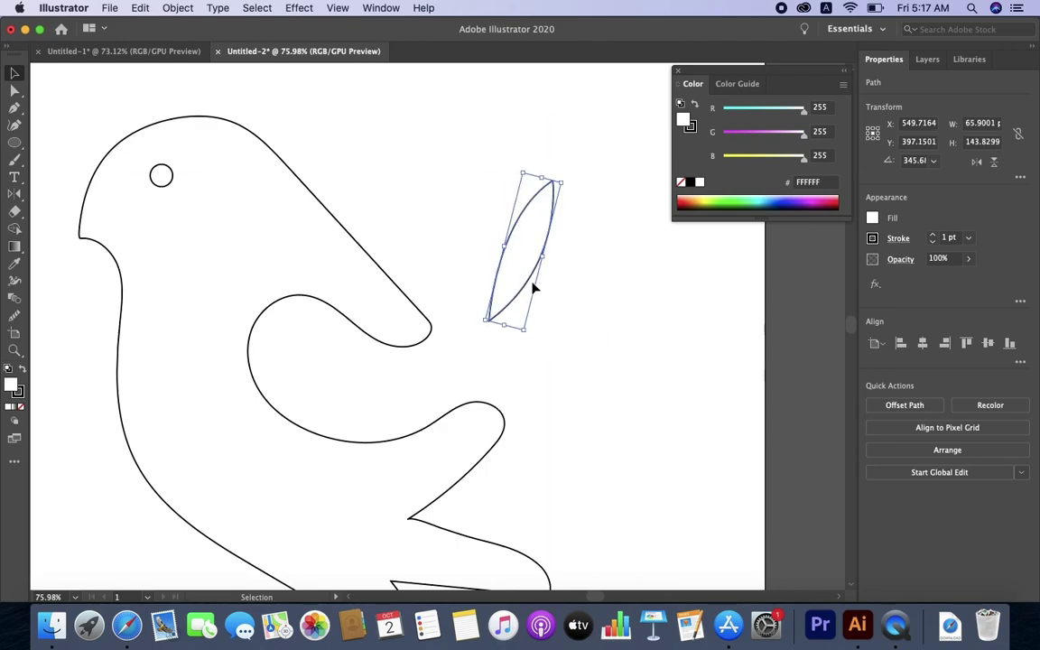
pyautogui.moveTo(530, 285)
pyautogui.mouseDown()
pyautogui.moveTo(514, 284)
pyautogui.moveTo(597, 315)
pyautogui.moveTo(545, 371)
pyautogui.mouseUp()
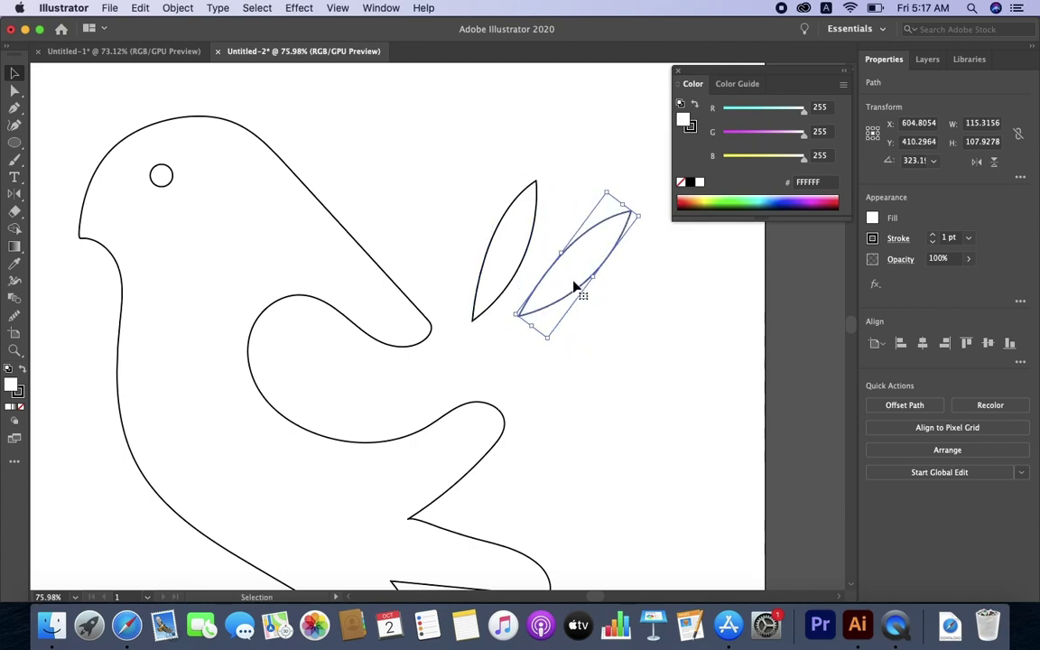
pyautogui.moveTo(574, 287); pyautogui.dragTo(555, 305)
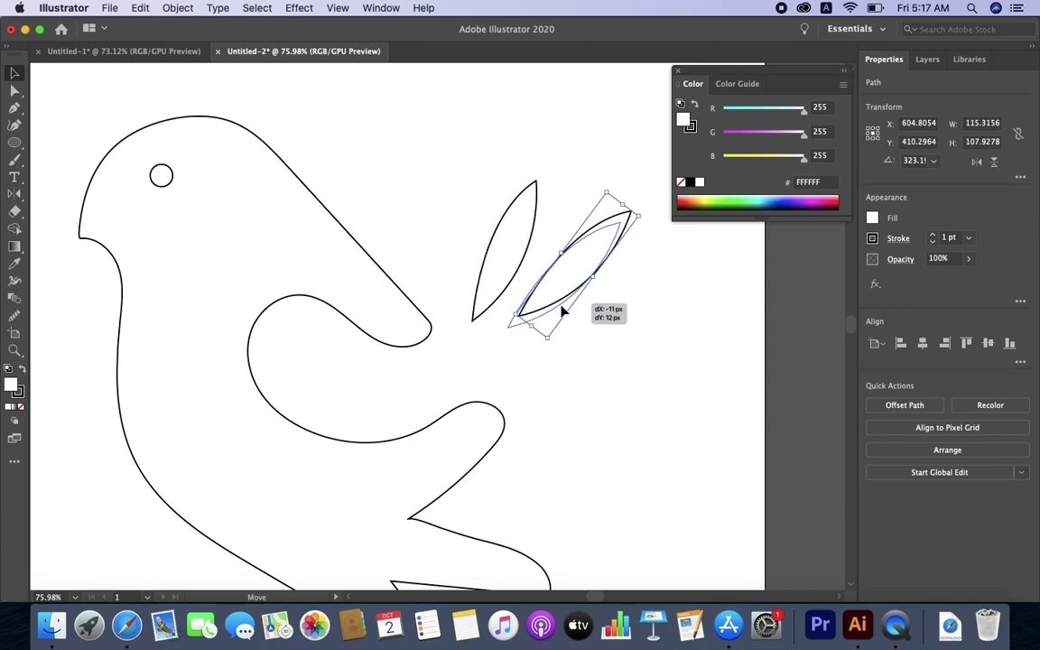
pyautogui.click(536, 237)
pyautogui.moveTo(515, 335); pyautogui.dragTo(534, 327)
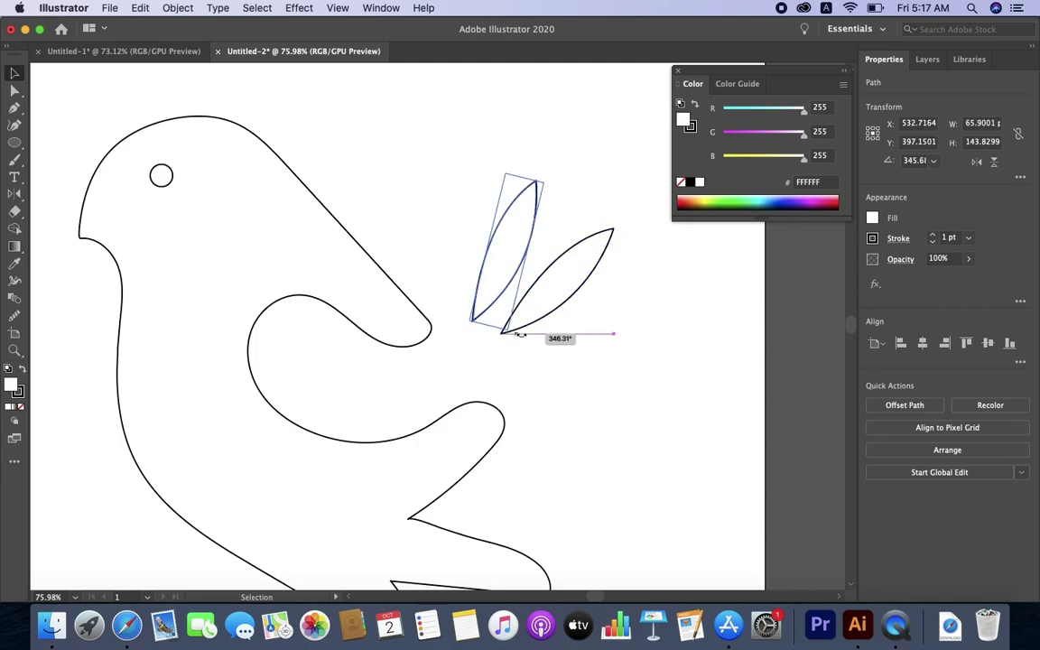
# Duplicate the second leaf into a third and turn it nearly horizontal
pyautogui.click(591, 304)
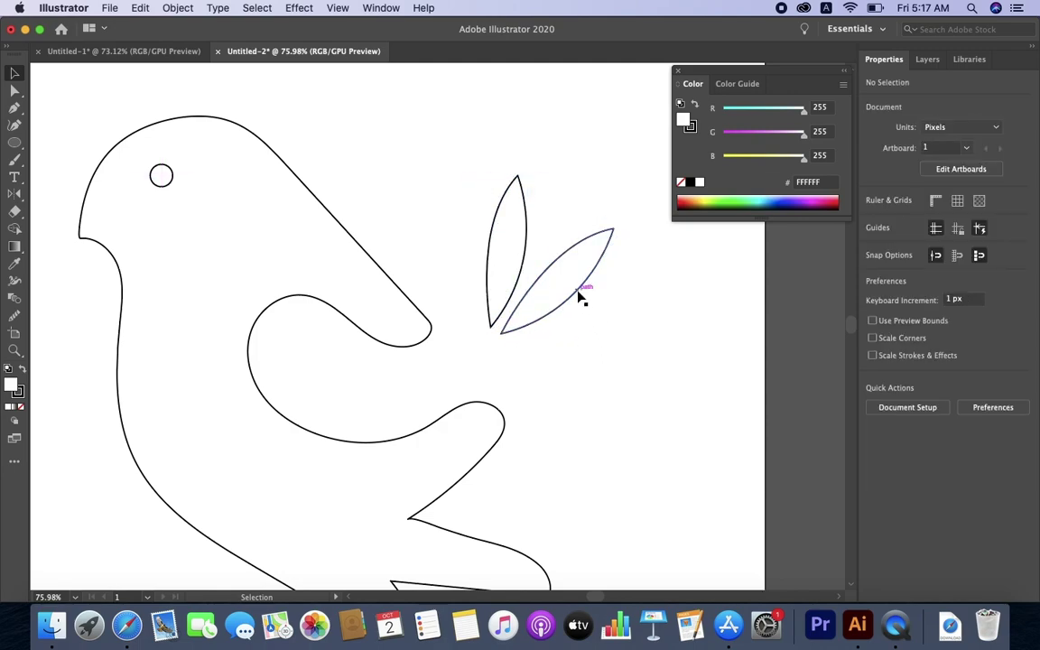
pyautogui.click(582, 297)
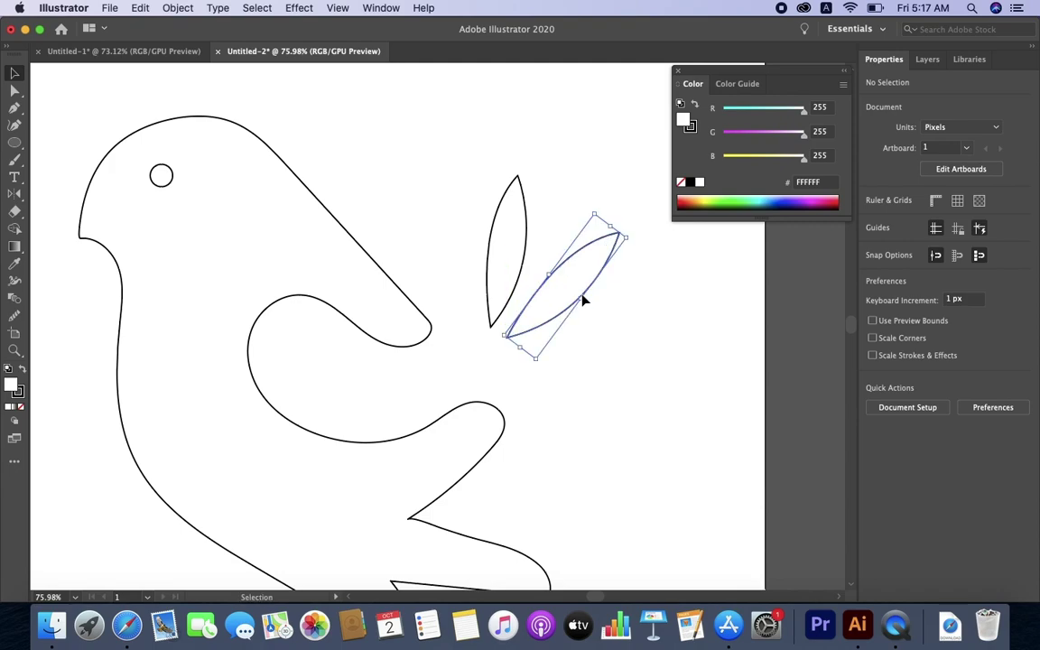
pyautogui.moveTo(583, 297); pyautogui.dragTo(609, 349)
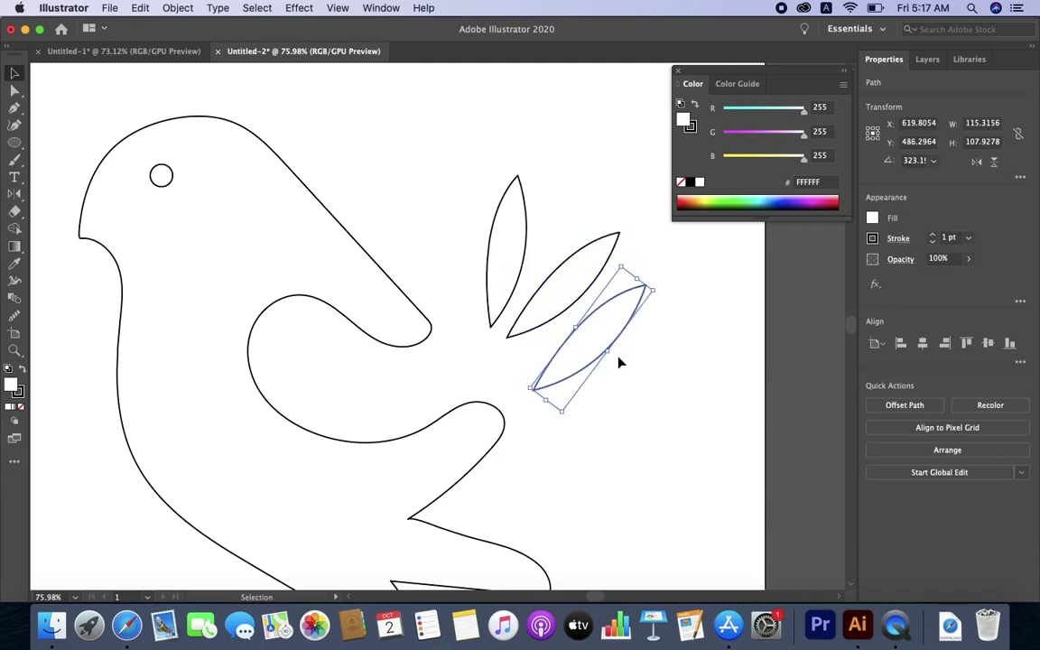
pyautogui.click(618, 360)
pyautogui.moveTo(615, 357); pyautogui.dragTo(614, 395)
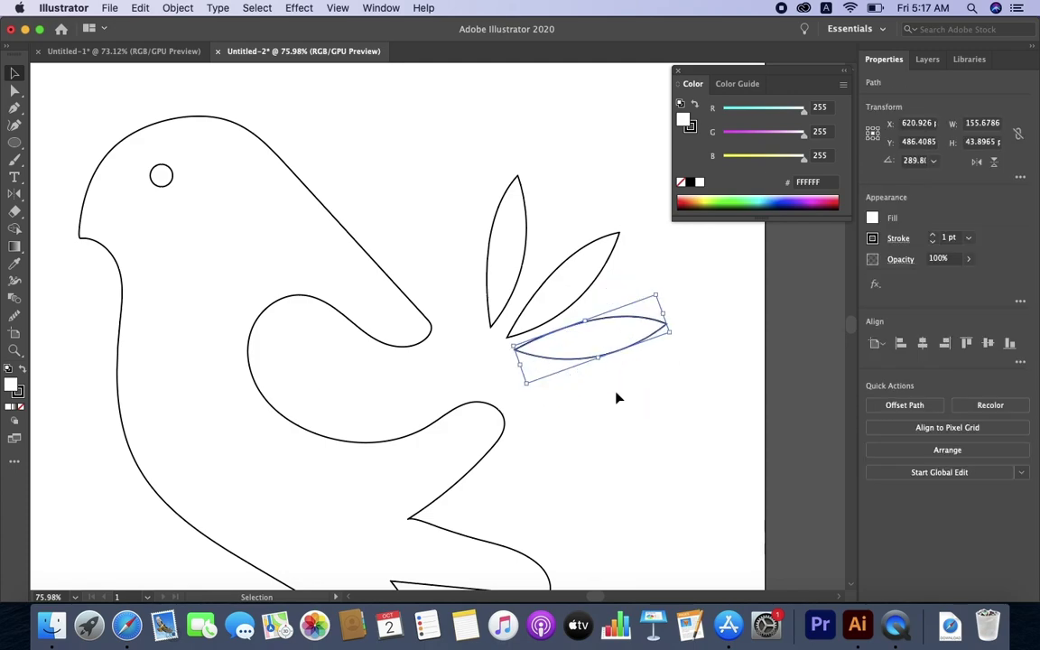
pyautogui.moveTo(645, 344); pyautogui.dragTo(688, 382)
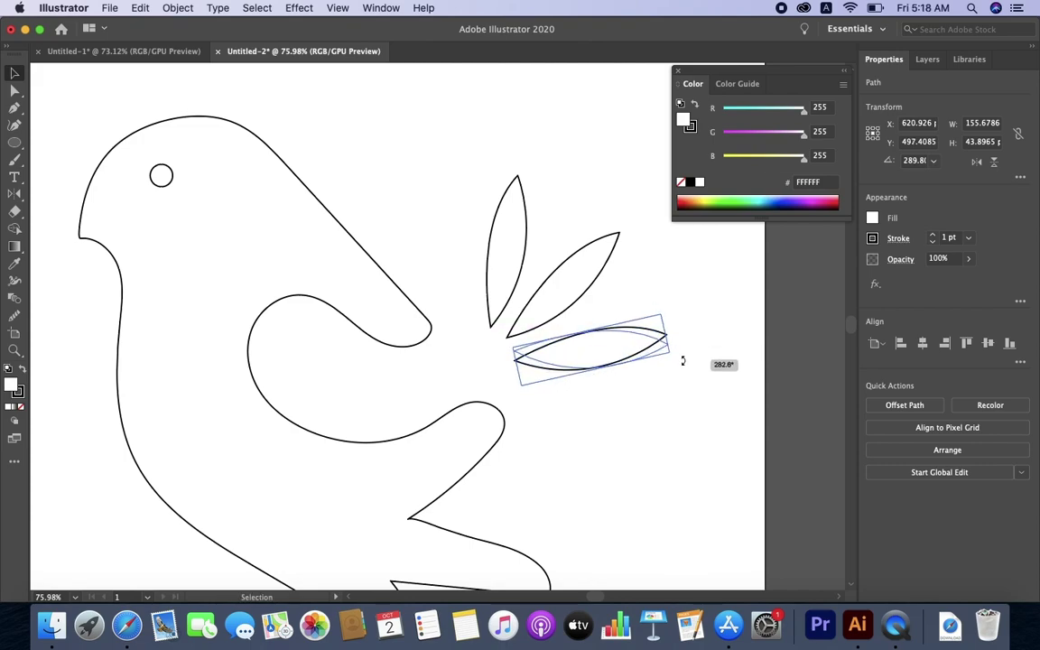
# Marquee-select all three leaves and rotate the fan as one group, then deselect
pyautogui.click(689, 382)
pyautogui.scroll(-5, 619, 299)
pyautogui.scroll(4, 637, 312)
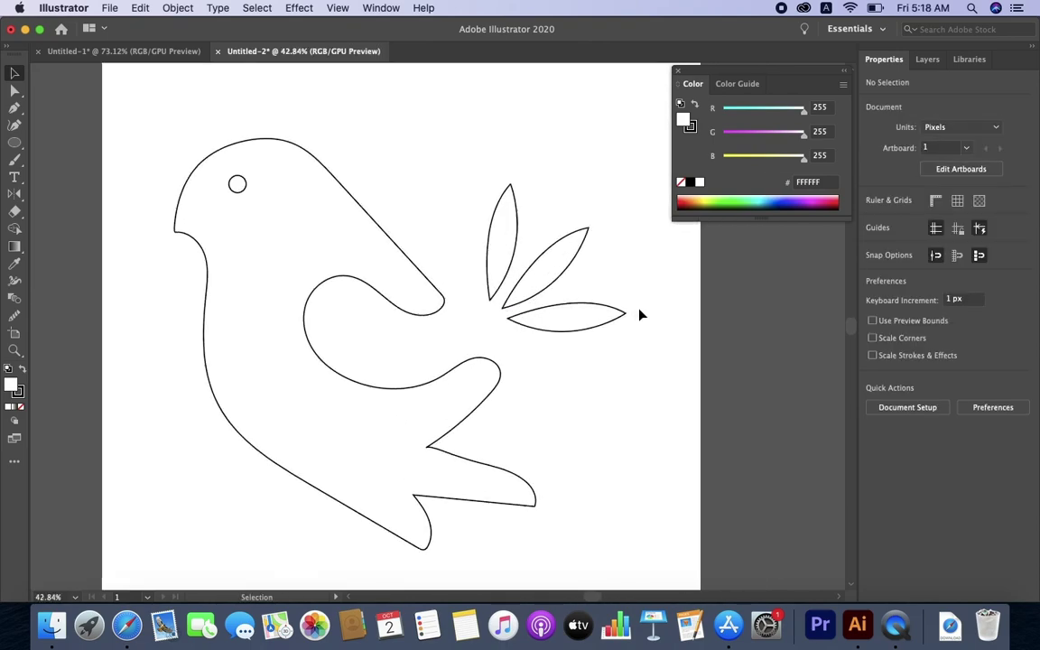
pyautogui.scroll(1, 623, 293)
pyautogui.scroll(3, 623, 293)
pyautogui.scroll(-3, 541, 259)
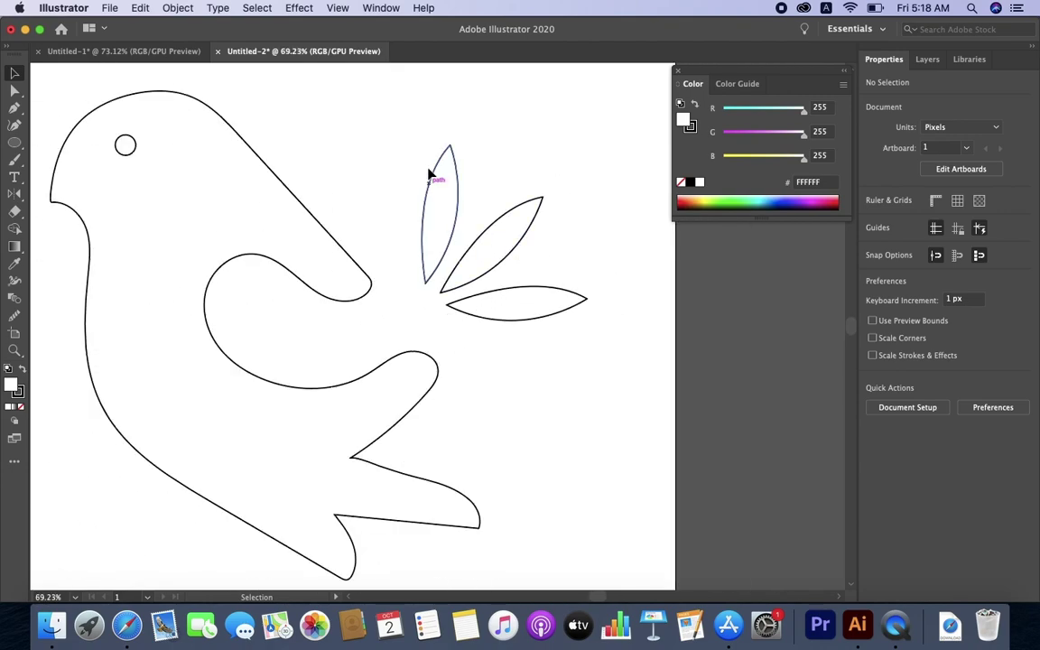
pyautogui.moveTo(422, 132)
pyautogui.mouseDown()
pyautogui.moveTo(561, 294)
pyautogui.moveTo(587, 299)
pyautogui.moveTo(586, 339)
pyautogui.moveTo(560, 322)
pyautogui.moveTo(615, 354)
pyautogui.moveTo(599, 362)
pyautogui.mouseUp()
pyautogui.click(622, 431)
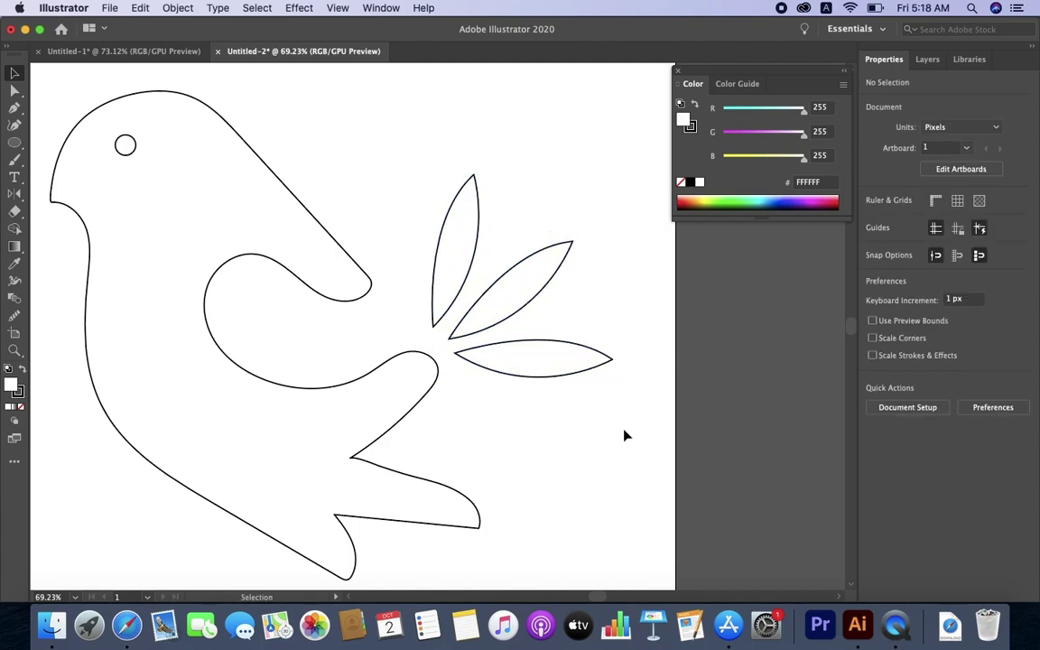
pyautogui.scroll(-3, 619, 536)
pyautogui.scroll(-3, 620, 536)
pyautogui.scroll(1, 623, 539)
pyautogui.scroll(3, 625, 540)
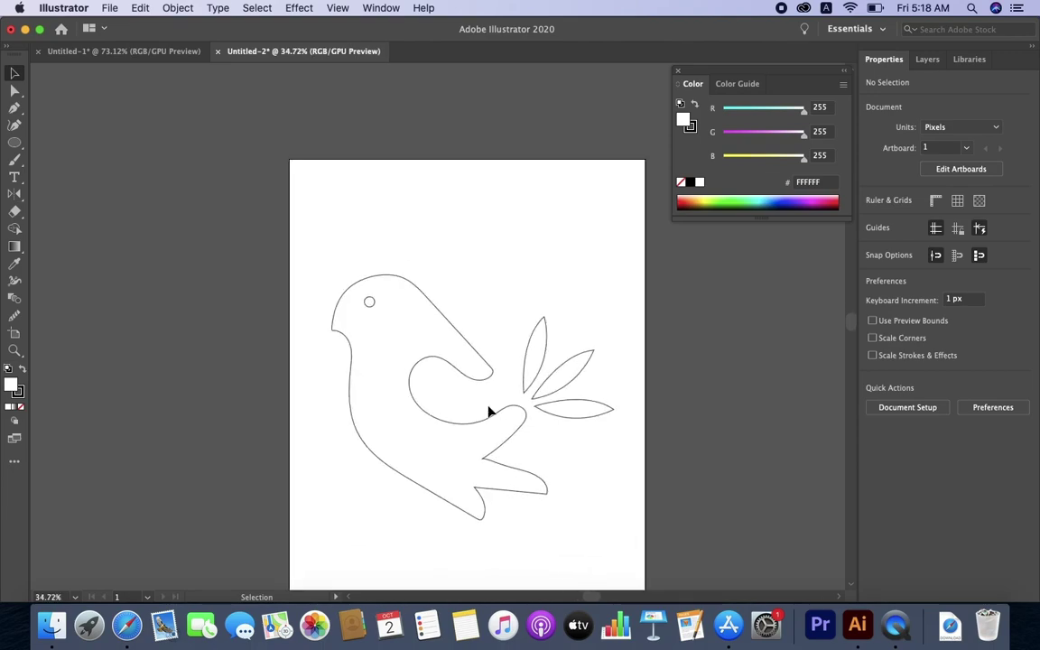
pyautogui.scroll(-2, 489, 411)
pyautogui.scroll(3, 459, 322)
pyautogui.scroll(1, 388, 284)
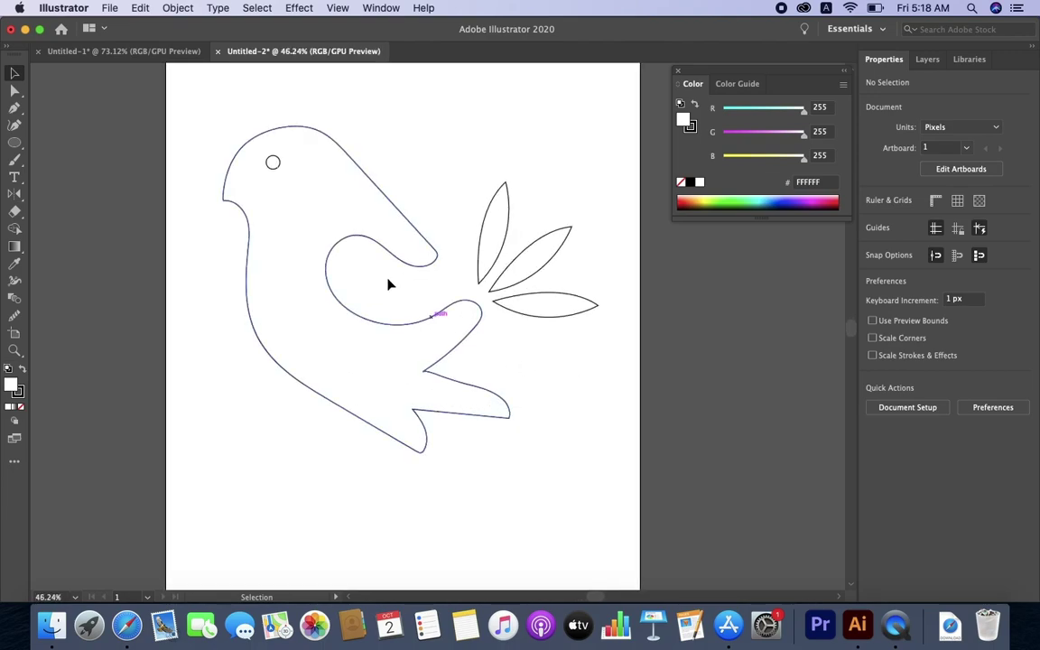
# Fill the bird shape with green (#00A210)
pyautogui.click(399, 242)
pyautogui.scroll(-2, 492, 147)
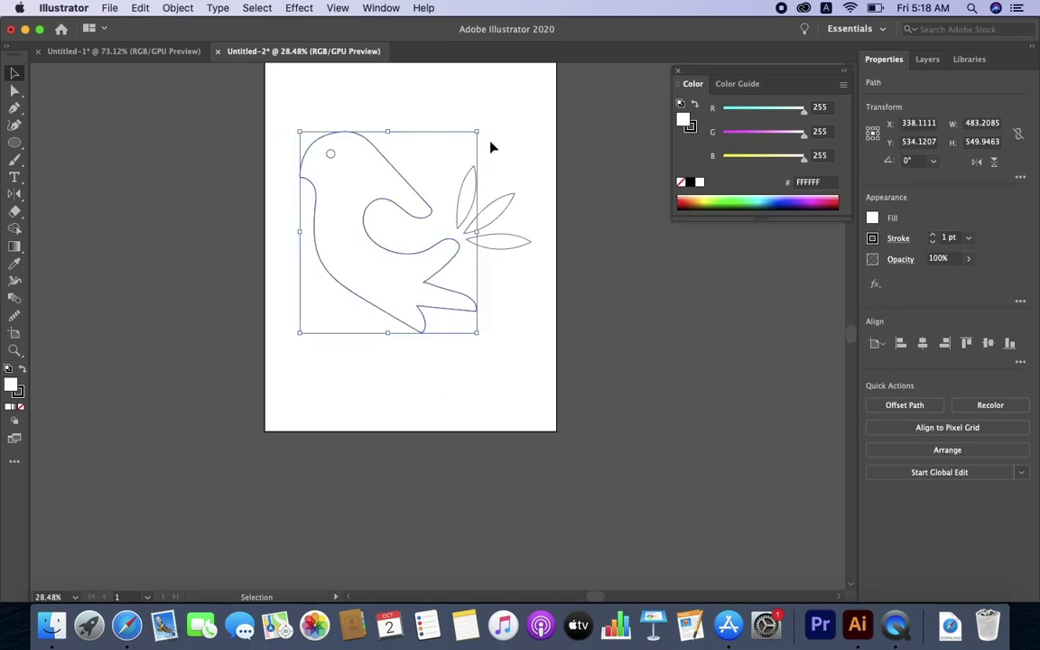
pyautogui.scroll(2, 372, 151)
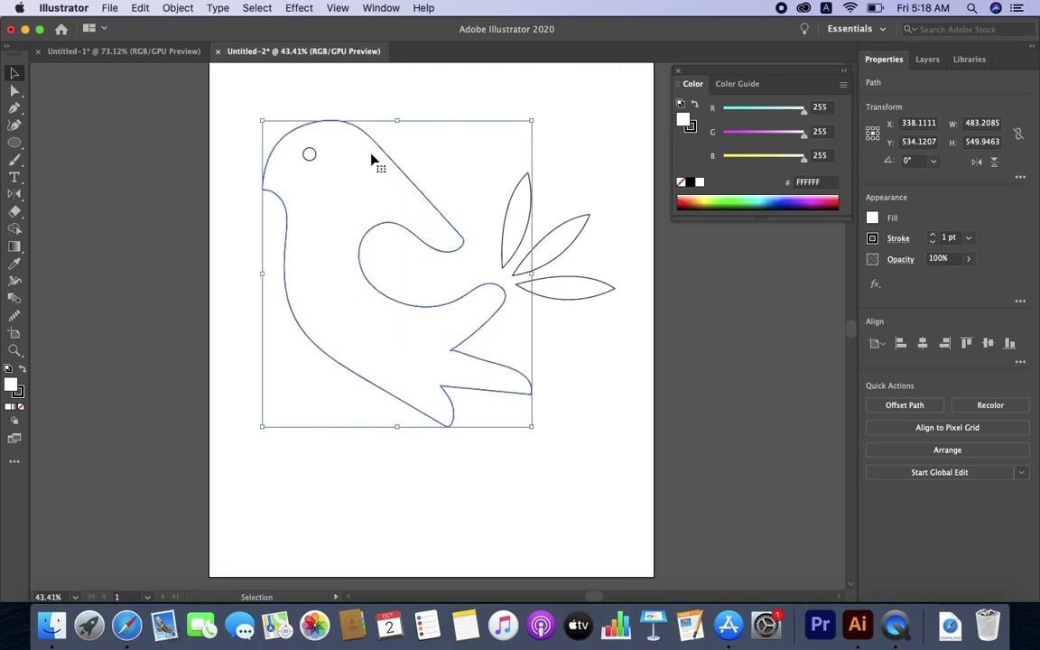
pyautogui.click(736, 202)
pyautogui.click(679, 364)
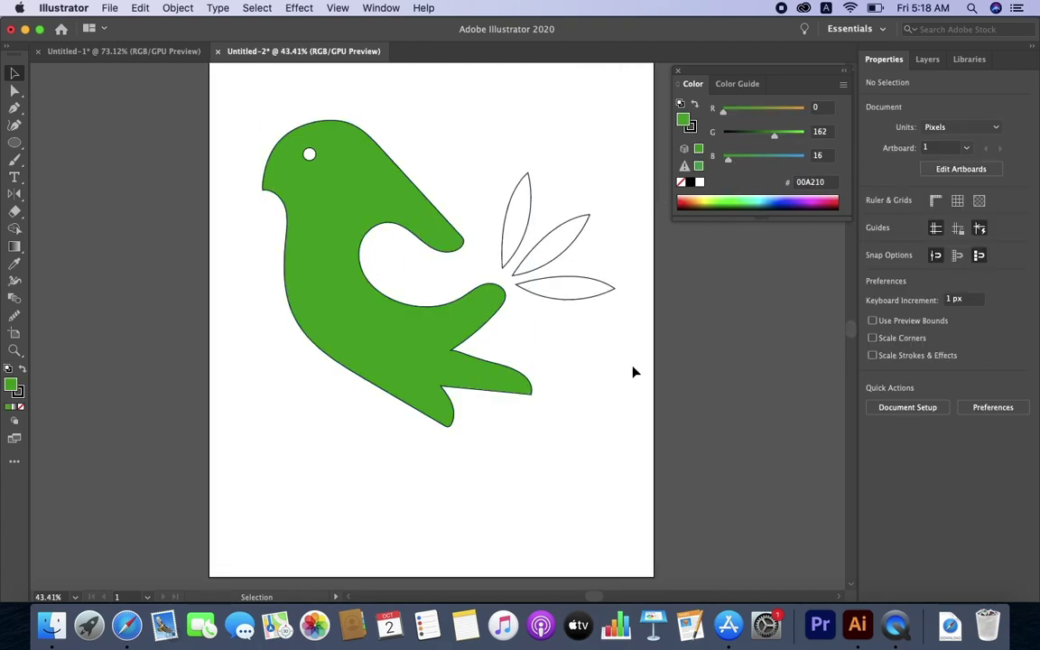
# Remove the outline stroke from the green bird body
pyautogui.click(423, 322)
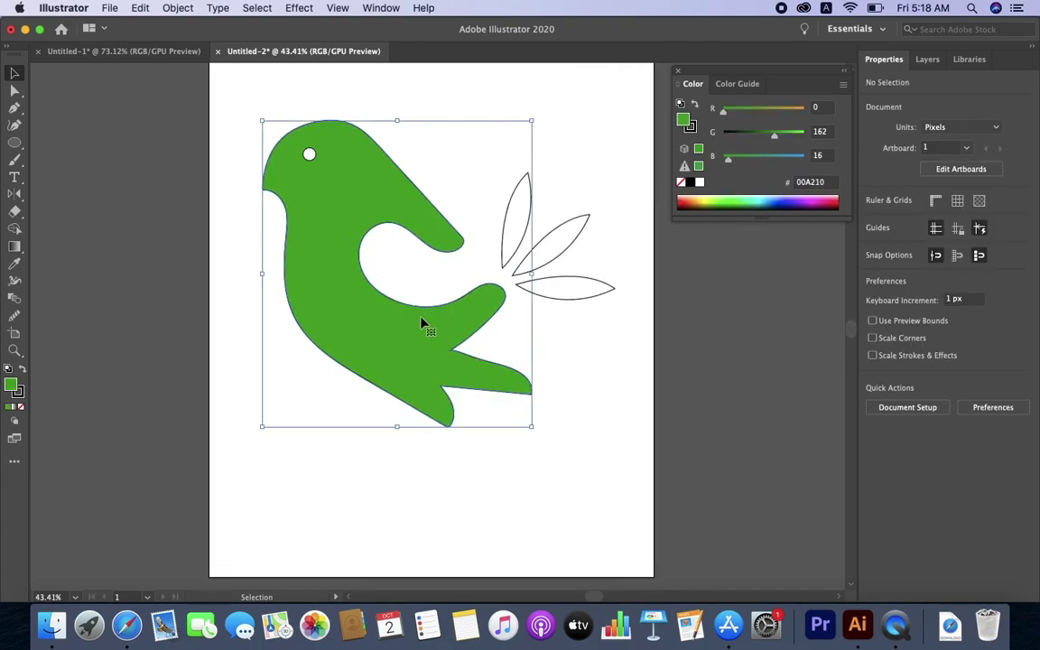
pyautogui.click(19, 394)
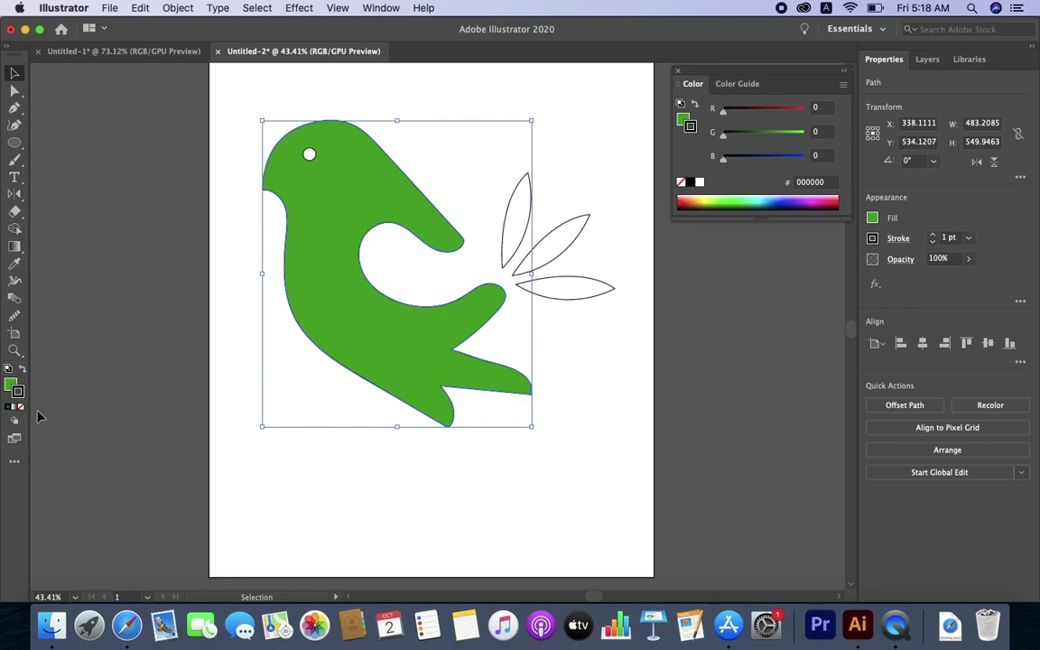
pyautogui.click(20, 408)
pyautogui.click(69, 347)
pyautogui.scroll(-1, 219, 366)
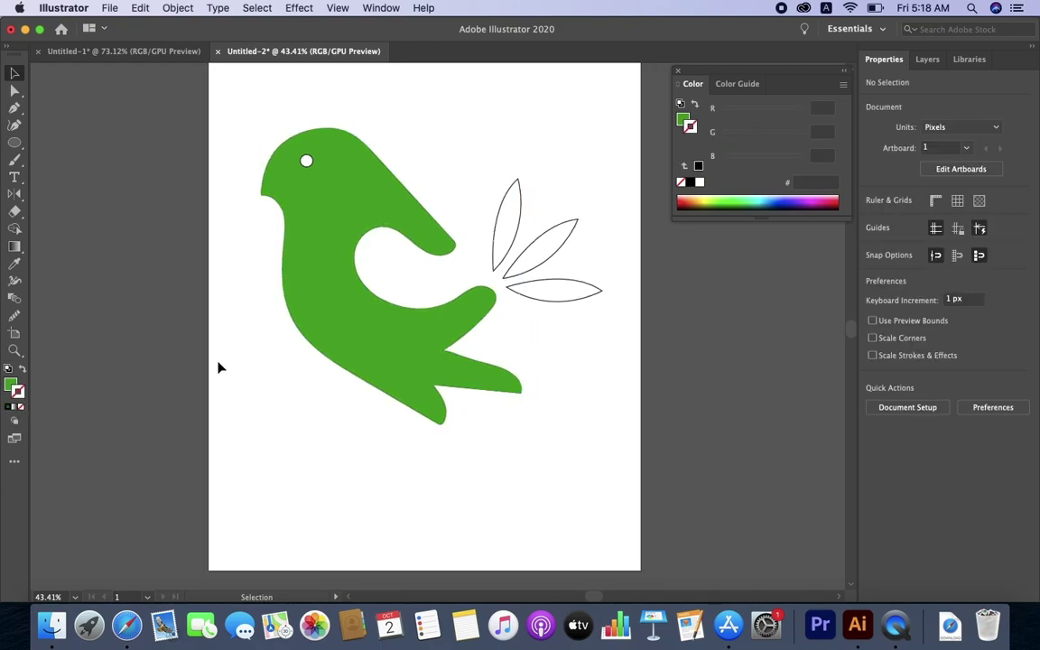
pyautogui.scroll(-1, 218, 367)
pyautogui.scroll(5, 456, 174)
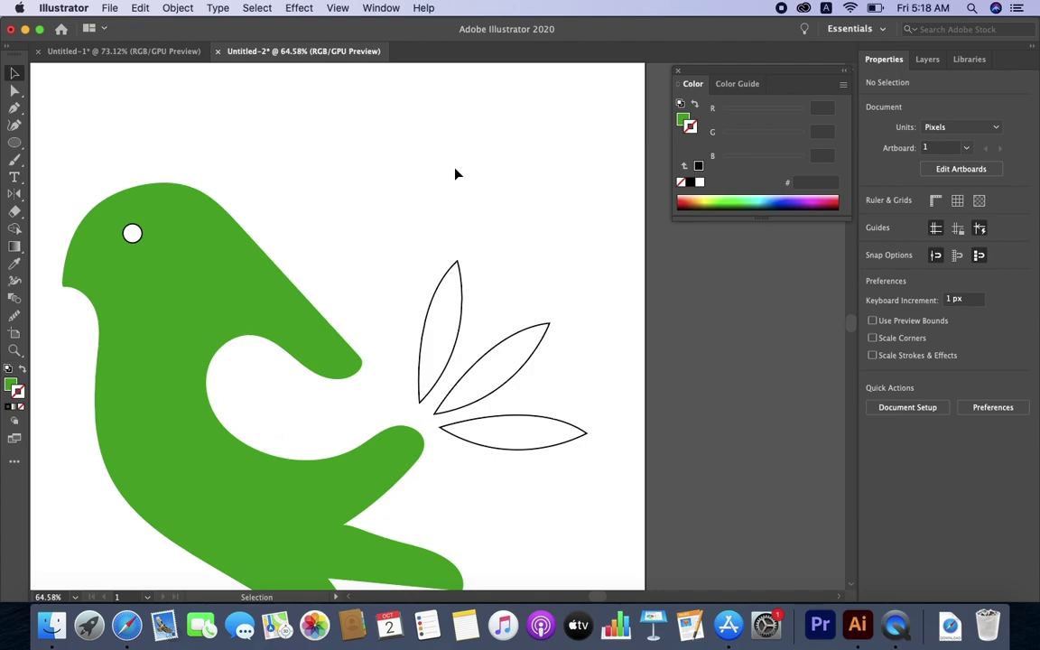
# Set the white eye's stroke to None so it is a plain white dot
pyautogui.click(132, 235)
pyautogui.click(20, 408)
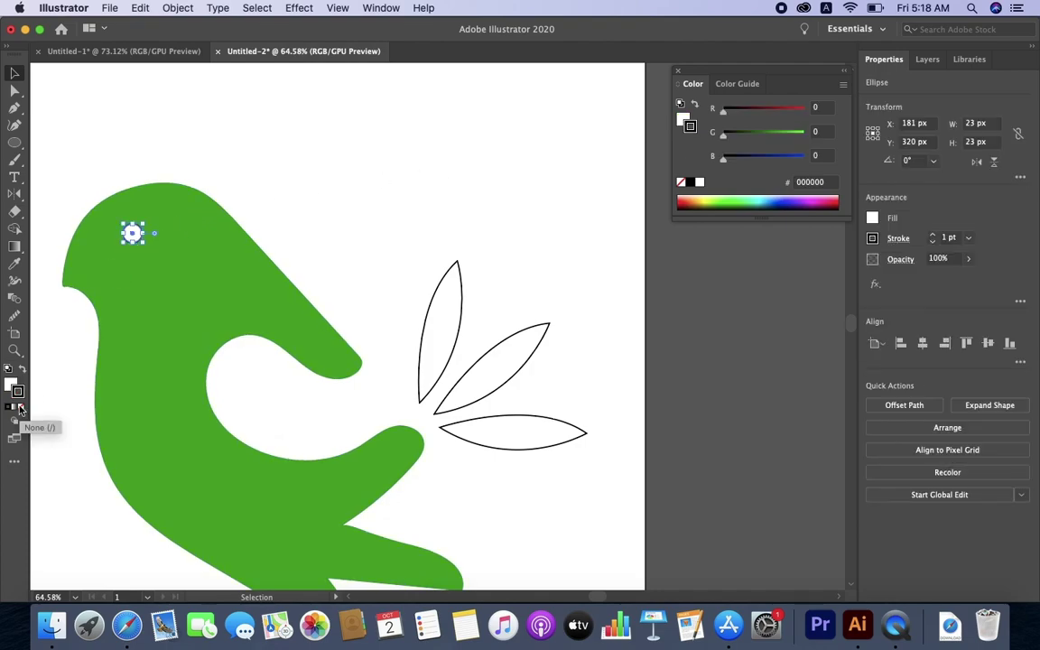
pyautogui.click(264, 249)
pyautogui.click(324, 207)
pyautogui.scroll(-1, 352, 207)
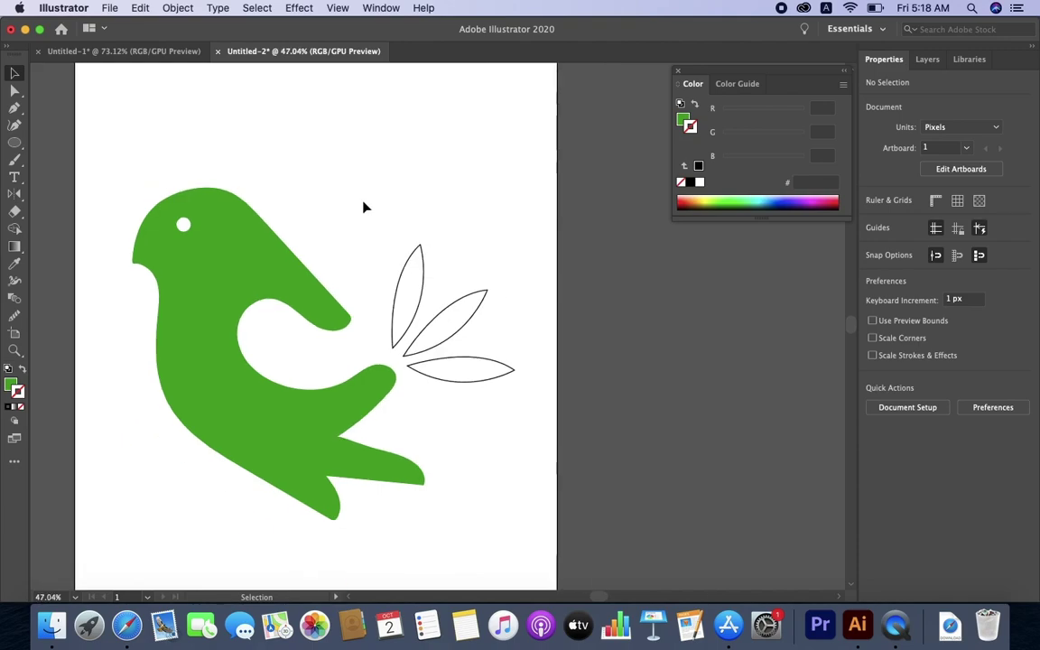
pyautogui.scroll(1, 415, 194)
# Give all three leaves a light green fill (#00D06E) with no black outline
pyautogui.moveTo(395, 213); pyautogui.dragTo(593, 410)
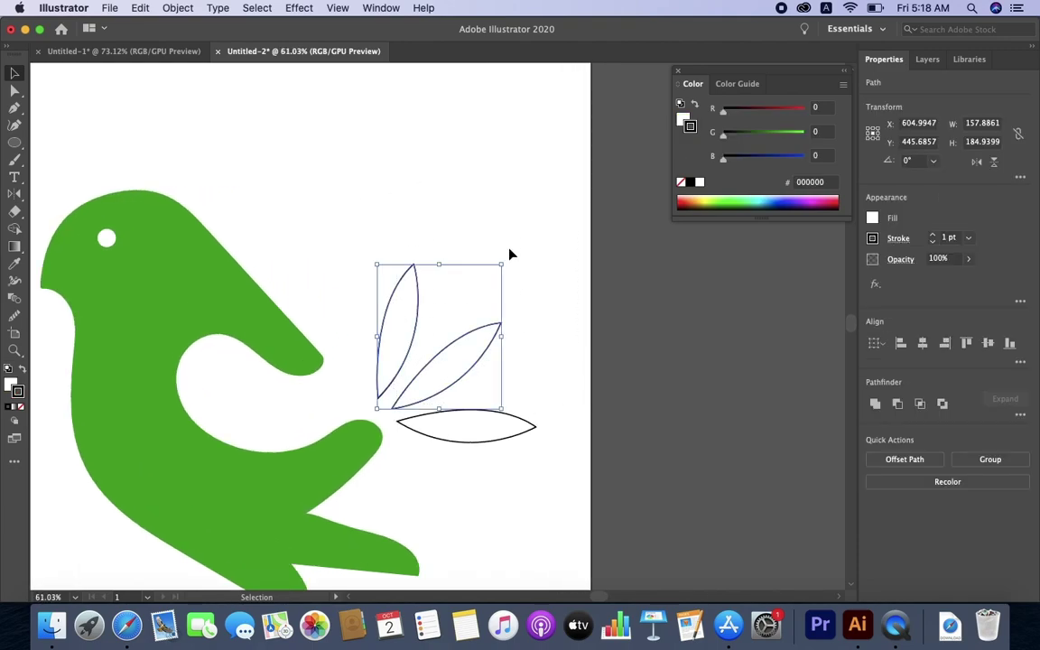
pyautogui.click(440, 245)
pyautogui.moveTo(408, 228); pyautogui.dragTo(524, 434)
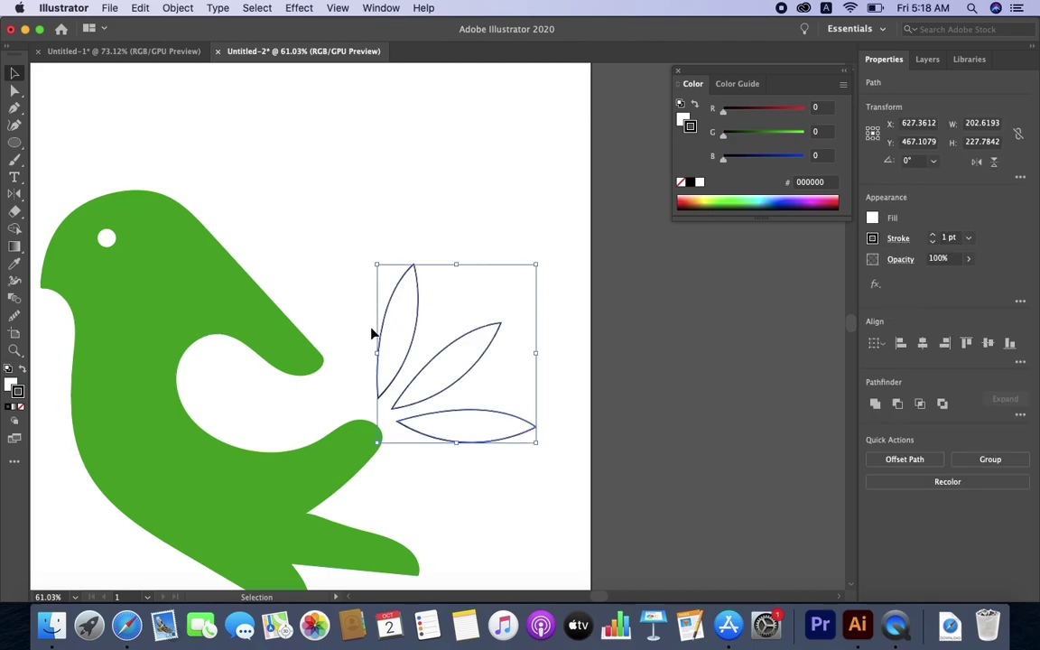
pyautogui.click(749, 197)
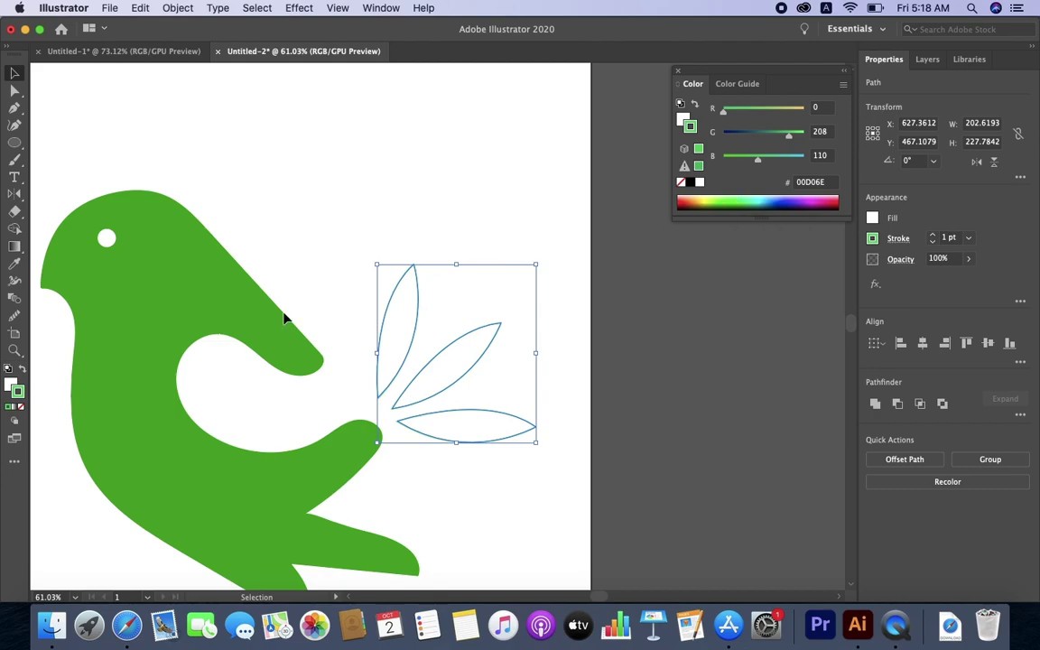
pyautogui.click(23, 370)
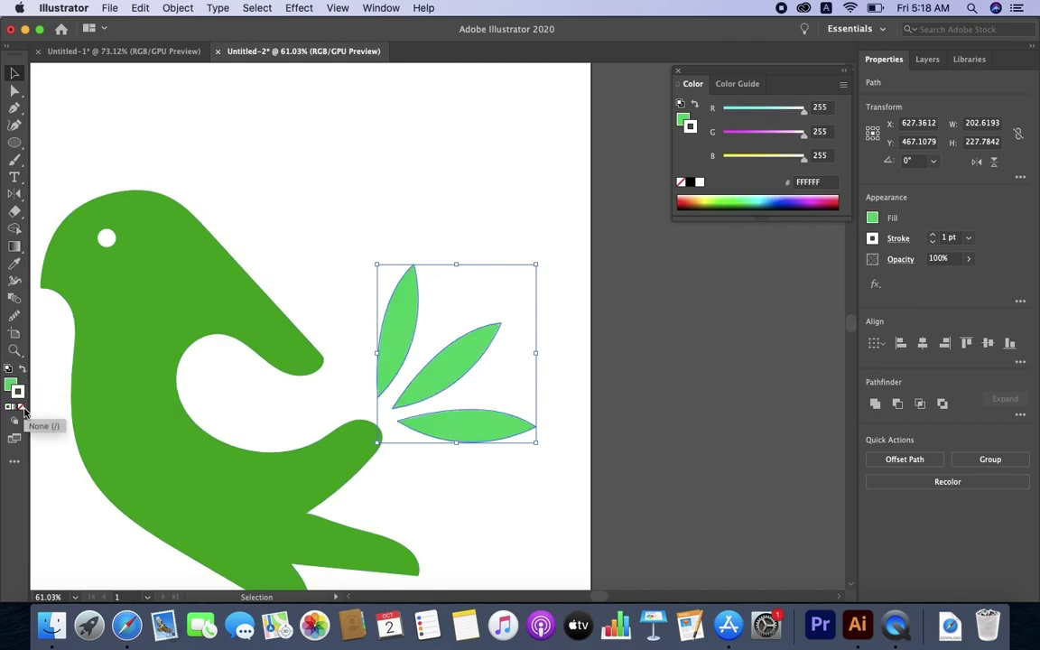
pyautogui.click(366, 255)
pyautogui.scroll(-2, 464, 273)
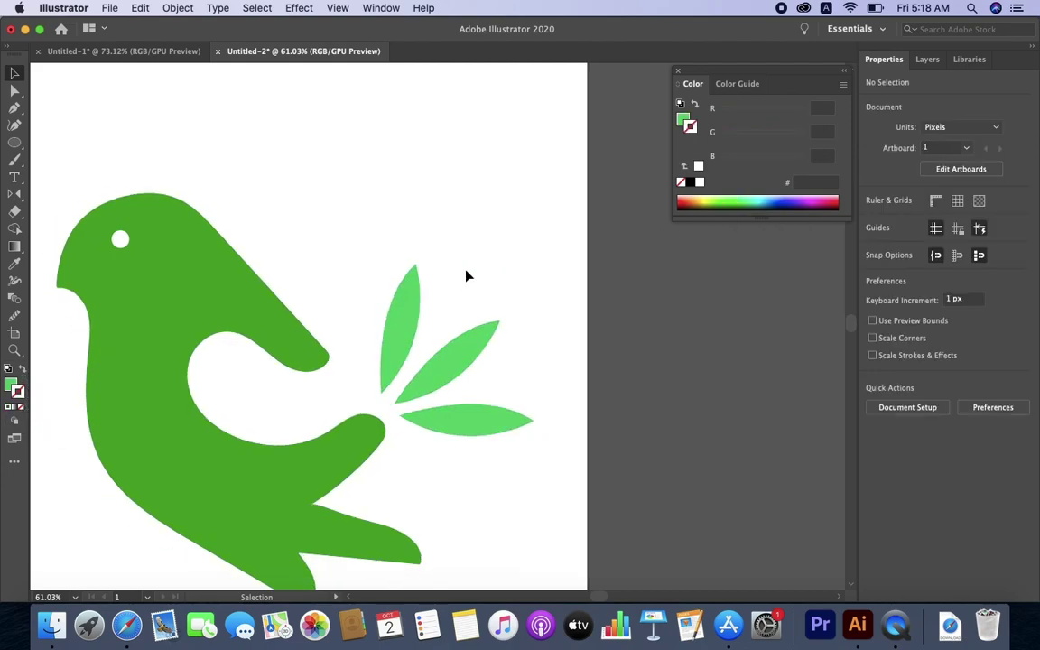
pyautogui.scroll(-3, 496, 317)
pyautogui.scroll(-3, 496, 318)
pyautogui.scroll(3, 496, 318)
pyautogui.scroll(3, 469, 348)
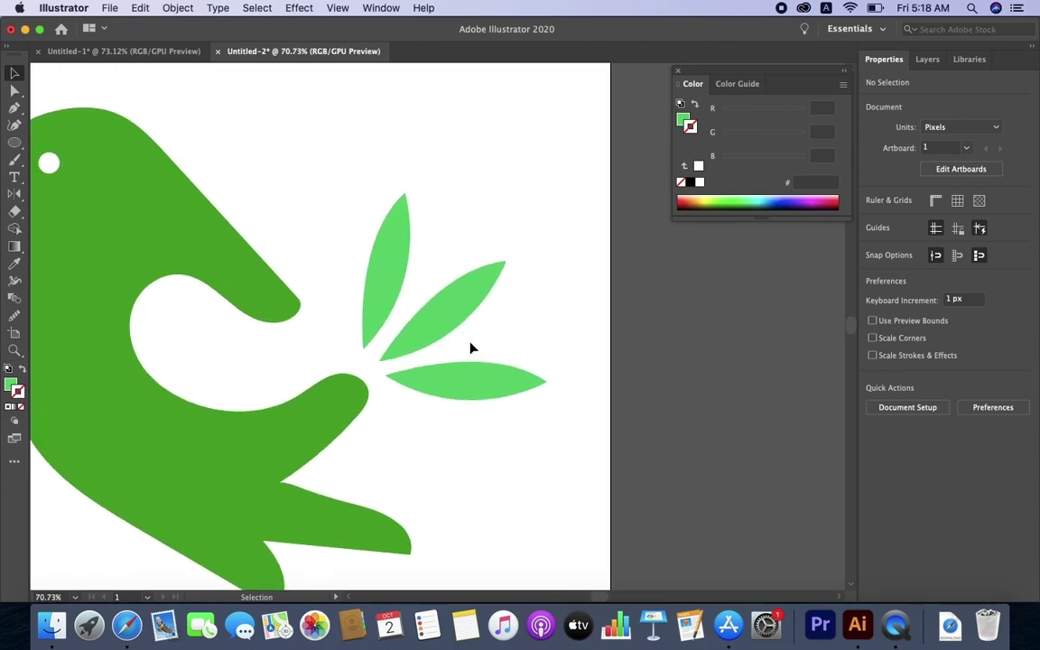
# Recolour the middle leaf mid green and the bottom leaf dark green (#007311)
pyautogui.click(466, 304)
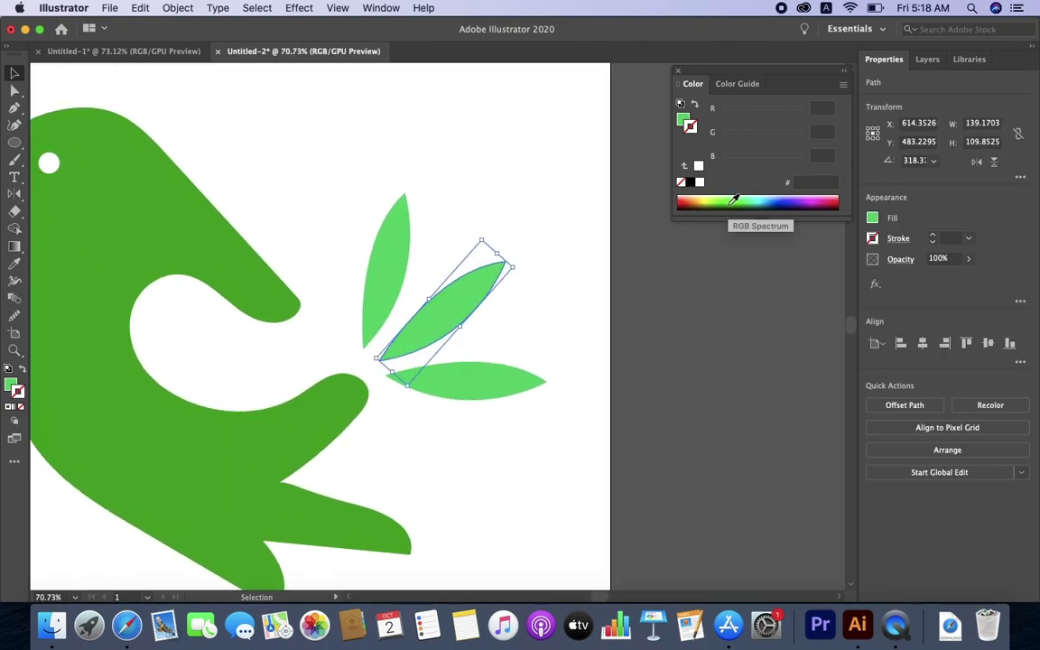
pyautogui.click(13, 384)
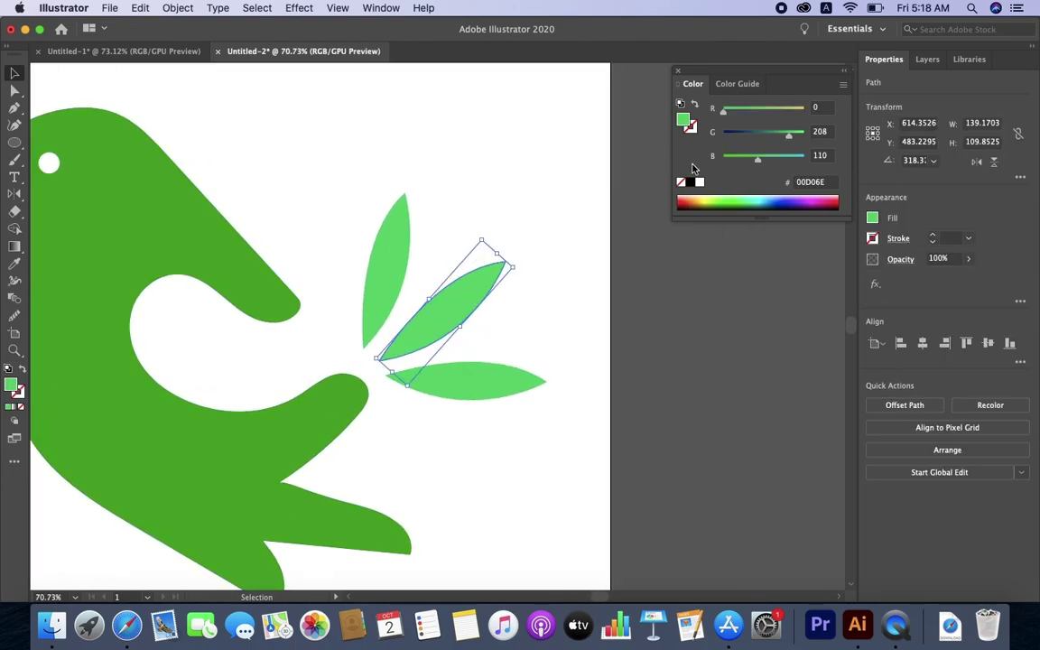
pyautogui.click(735, 198)
pyautogui.click(615, 328)
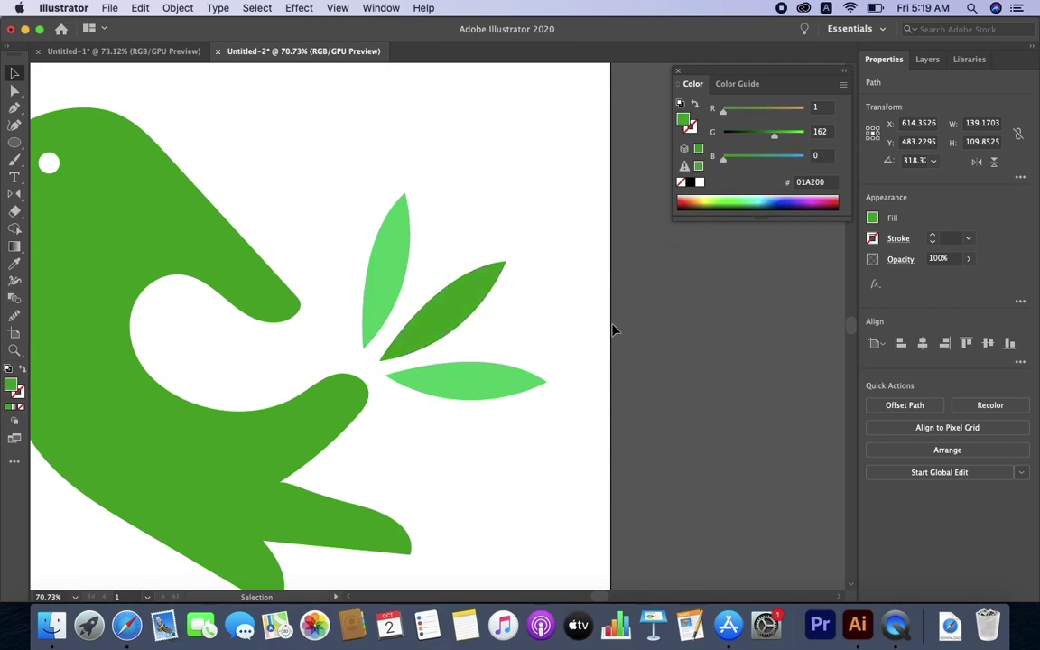
pyautogui.click(509, 377)
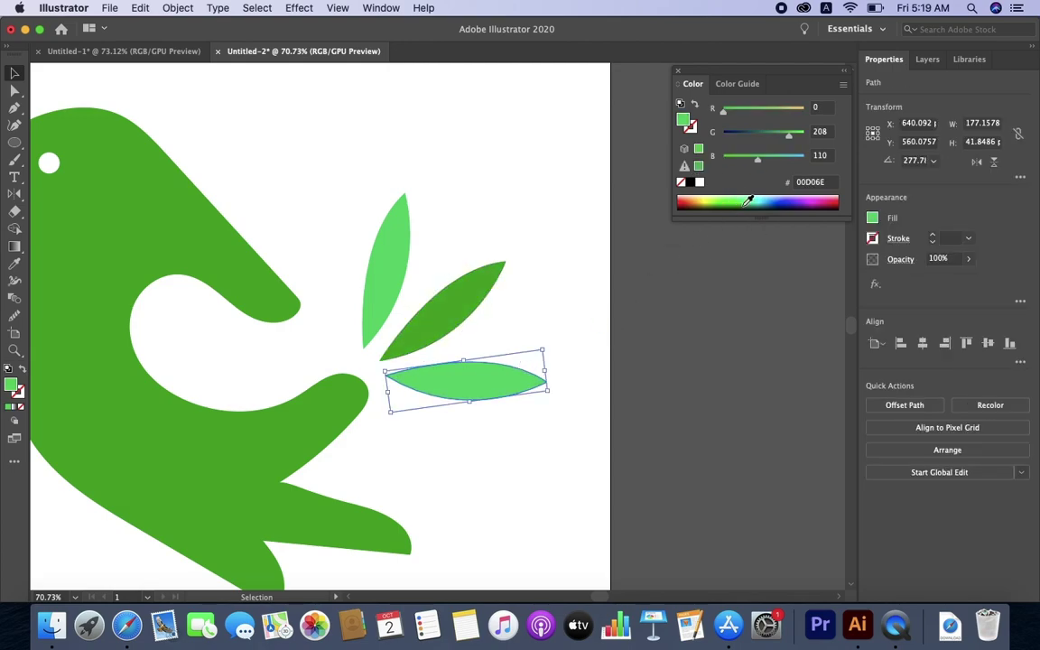
pyautogui.click(738, 199)
pyautogui.click(708, 305)
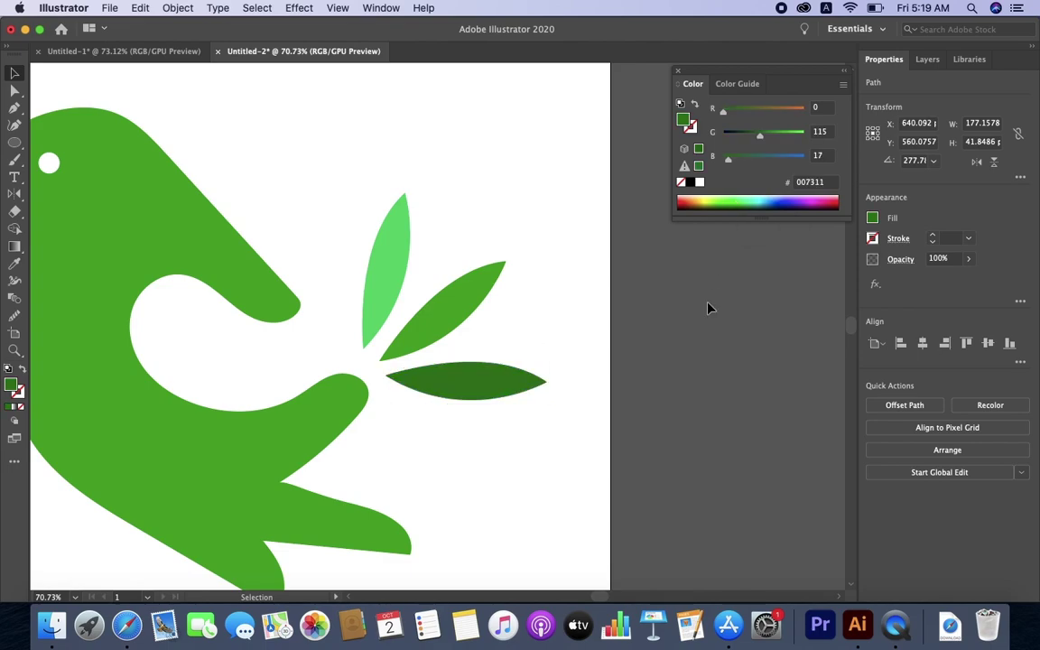
# Copy the bottom leaf's dark green onto the top leaf with the Eyedropper
pyautogui.click(388, 290)
pyautogui.press('i')
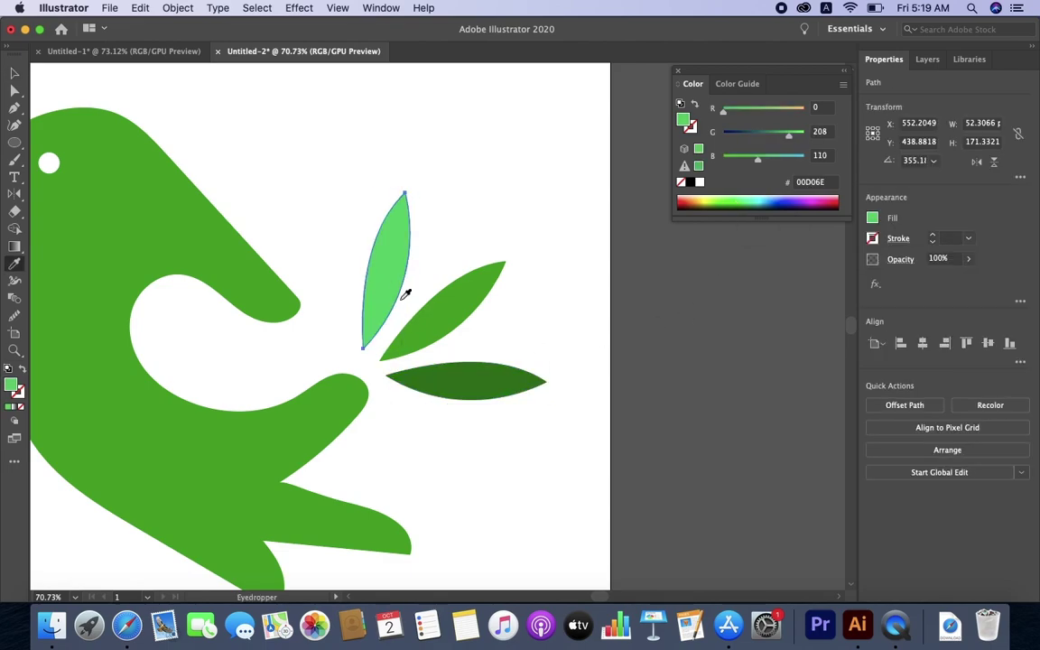
pyautogui.click(448, 383)
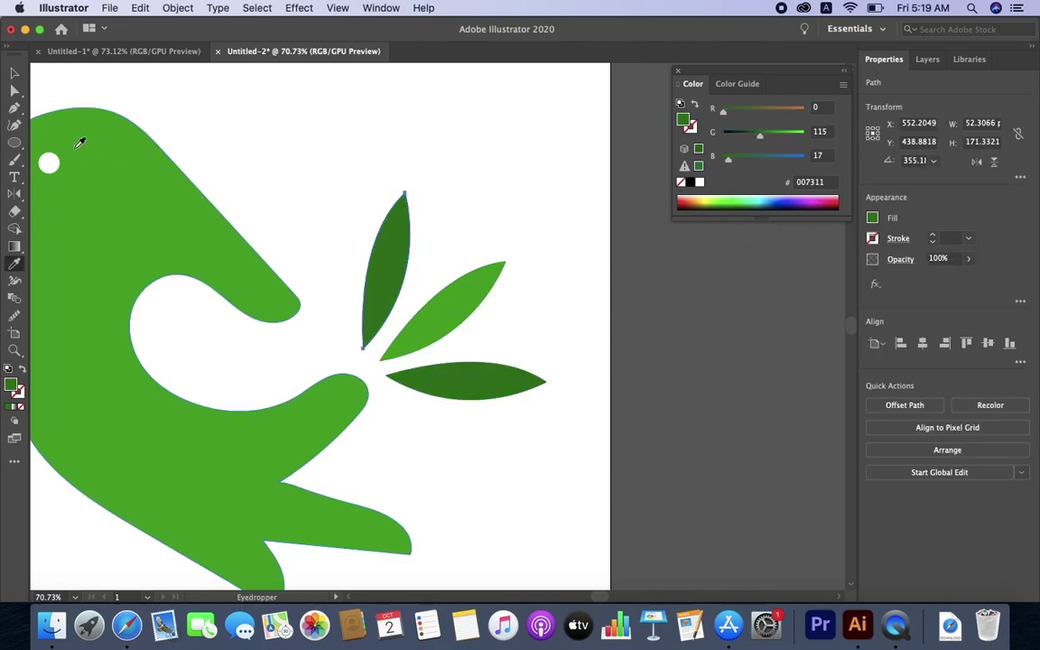
pyautogui.click(15, 76)
pyautogui.click(369, 121)
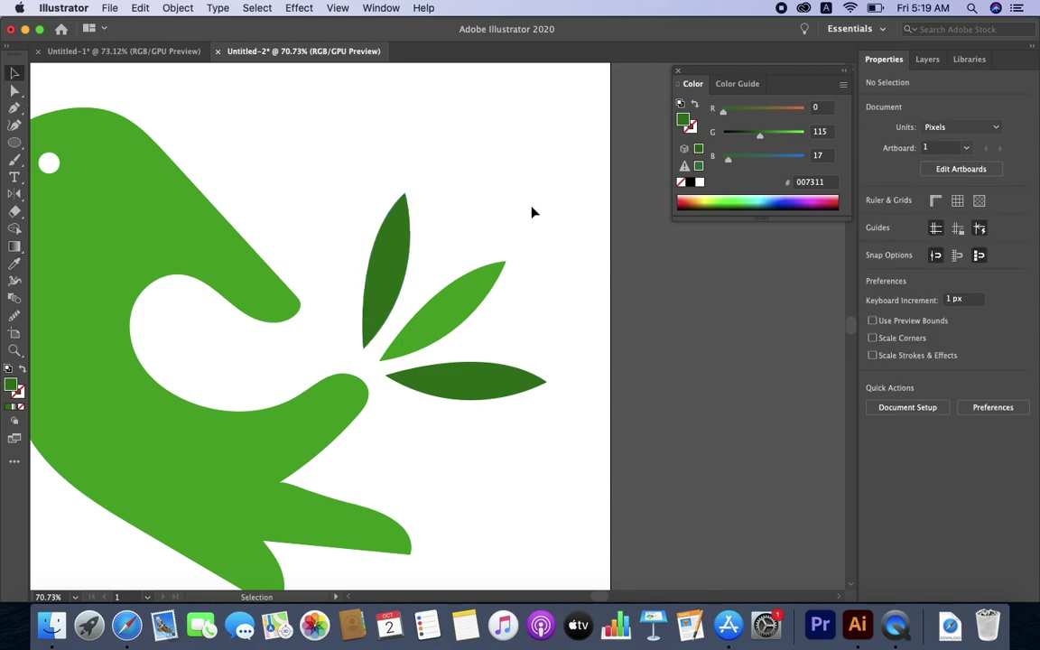
pyautogui.scroll(-5, 571, 214)
pyautogui.scroll(2, 612, 240)
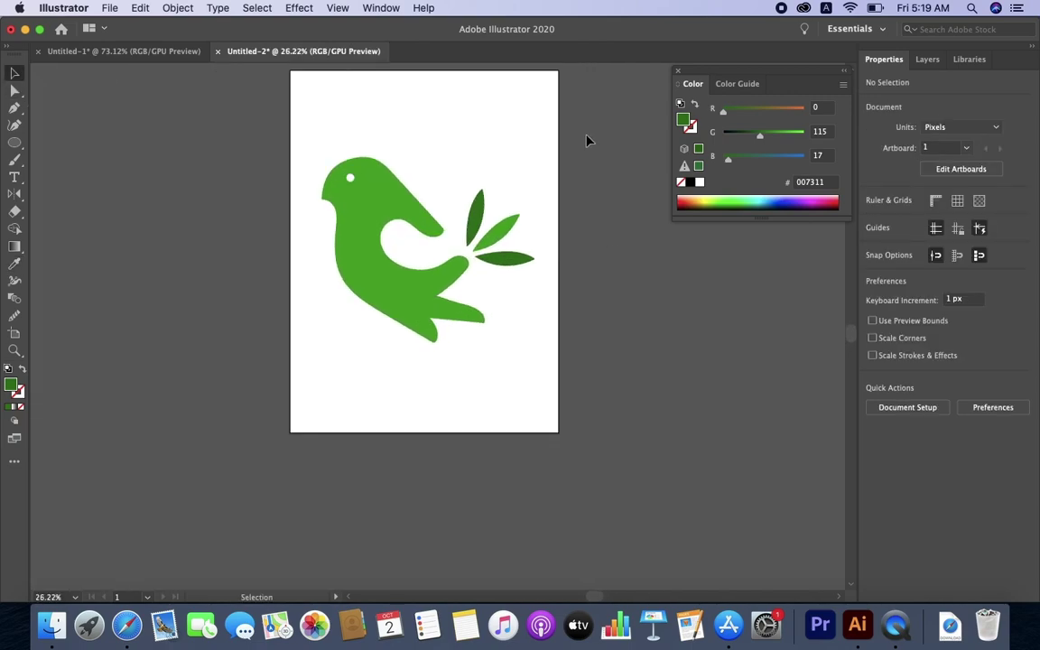
# Start an Ellipse-tool circle, about 217 px, over the bird's C-shaped hole
pyautogui.moveTo(502, 122); pyautogui.dragTo(287, 311)
pyautogui.click(283, 391)
pyautogui.scroll(3, 444, 136)
pyautogui.scroll(2, 341, 392)
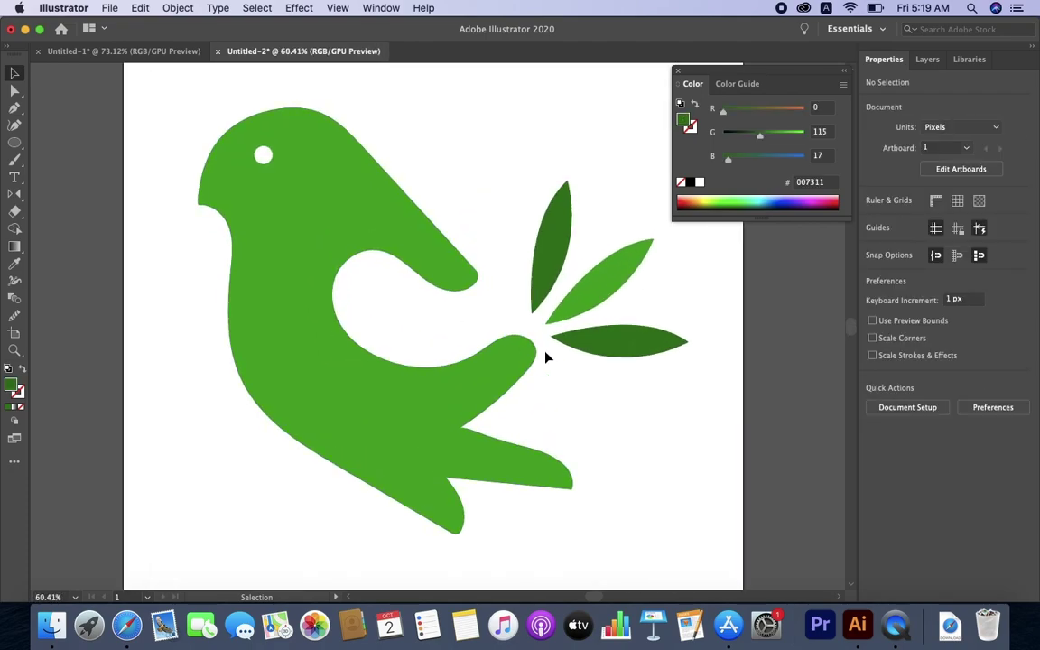
pyautogui.press('l')
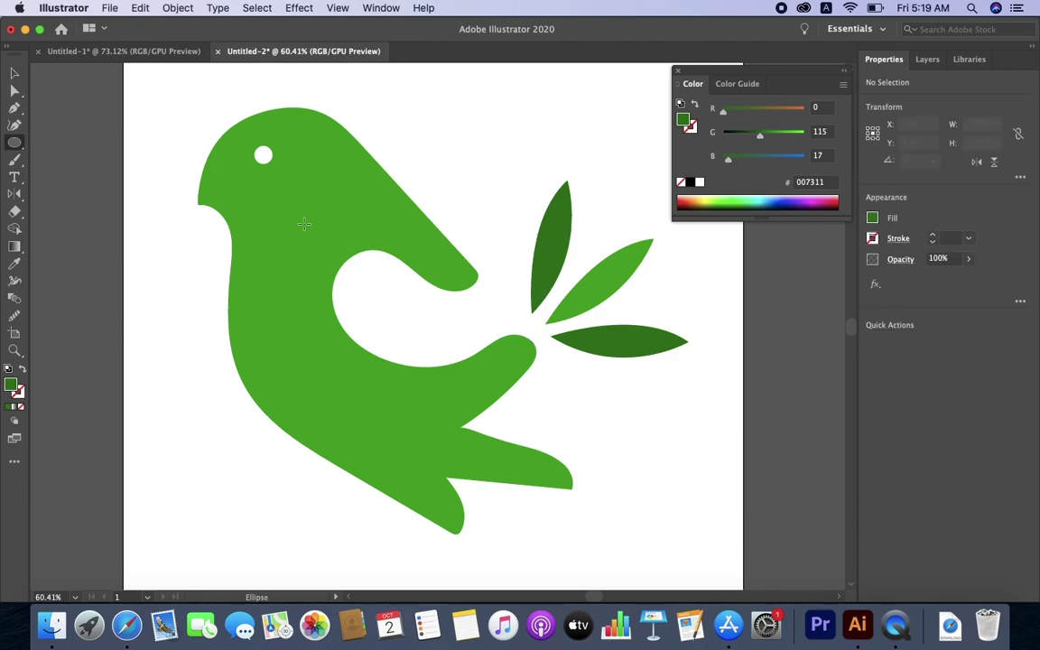
pyautogui.moveTo(289, 215); pyautogui.dragTo(470, 398)
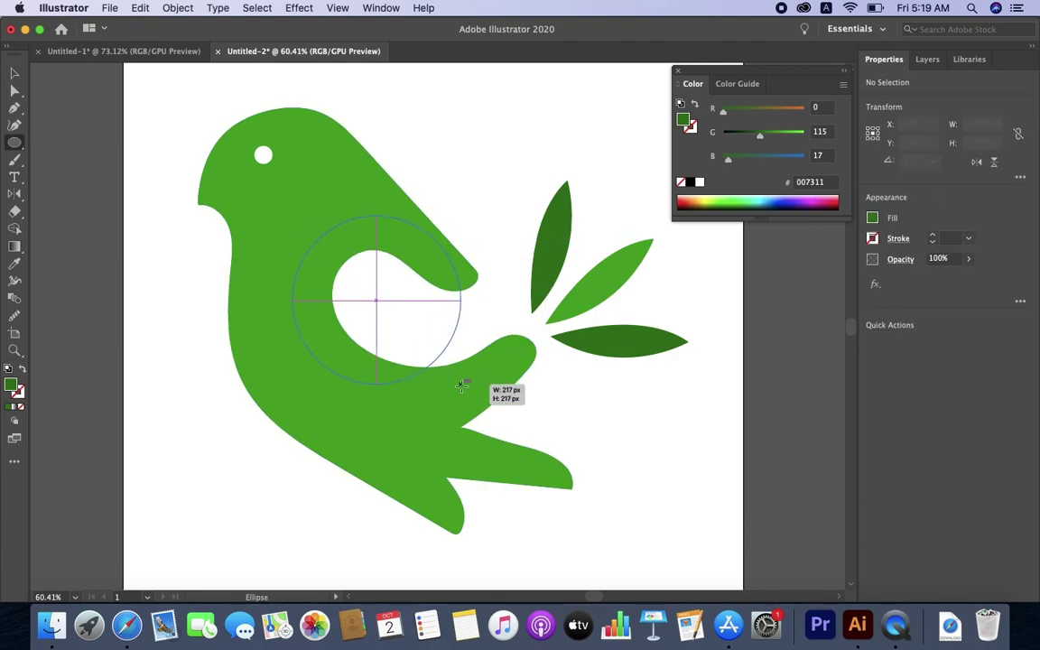
# Place the roughly 226×233 px dark green circle and select it with the bird body
pyautogui.moveTo(469, 398); pyautogui.dragTo(467, 397)
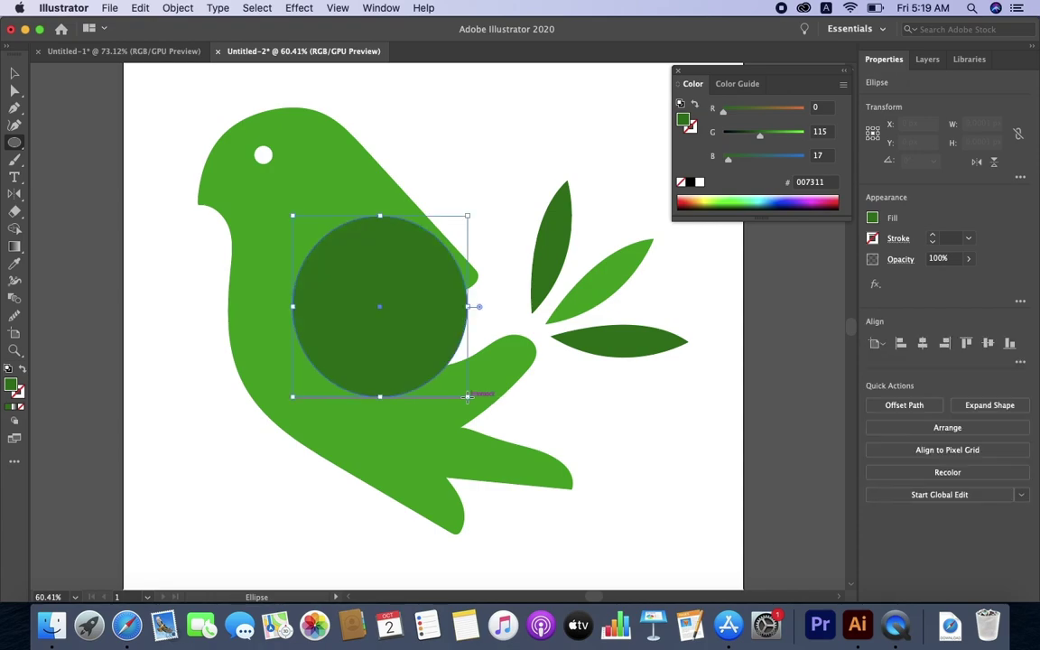
pyautogui.click(19, 75)
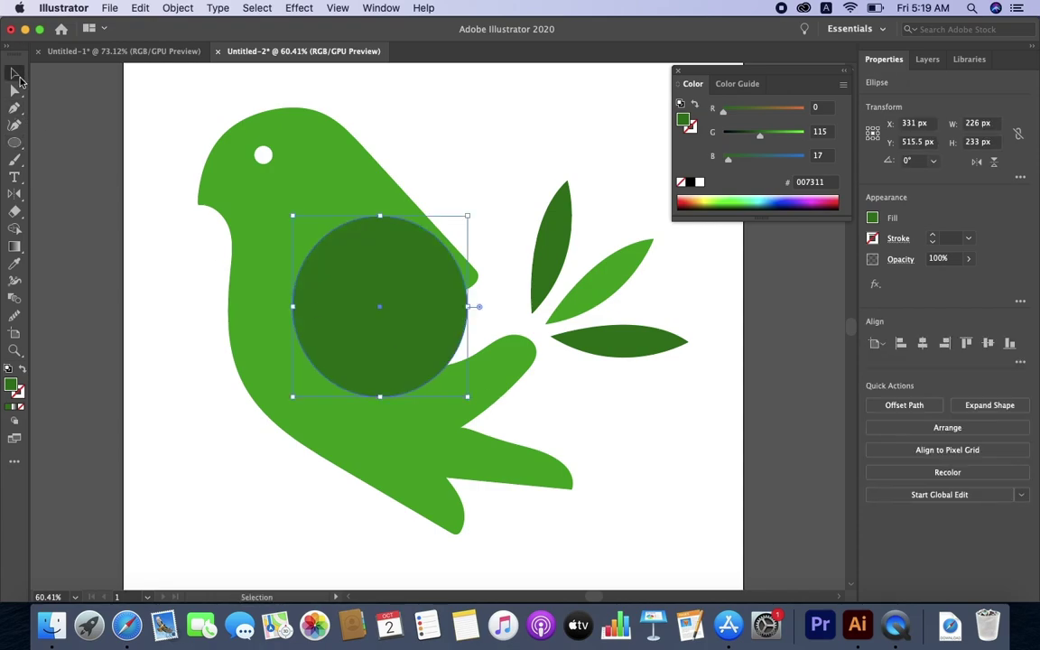
pyautogui.click(406, 151)
pyautogui.click(360, 173)
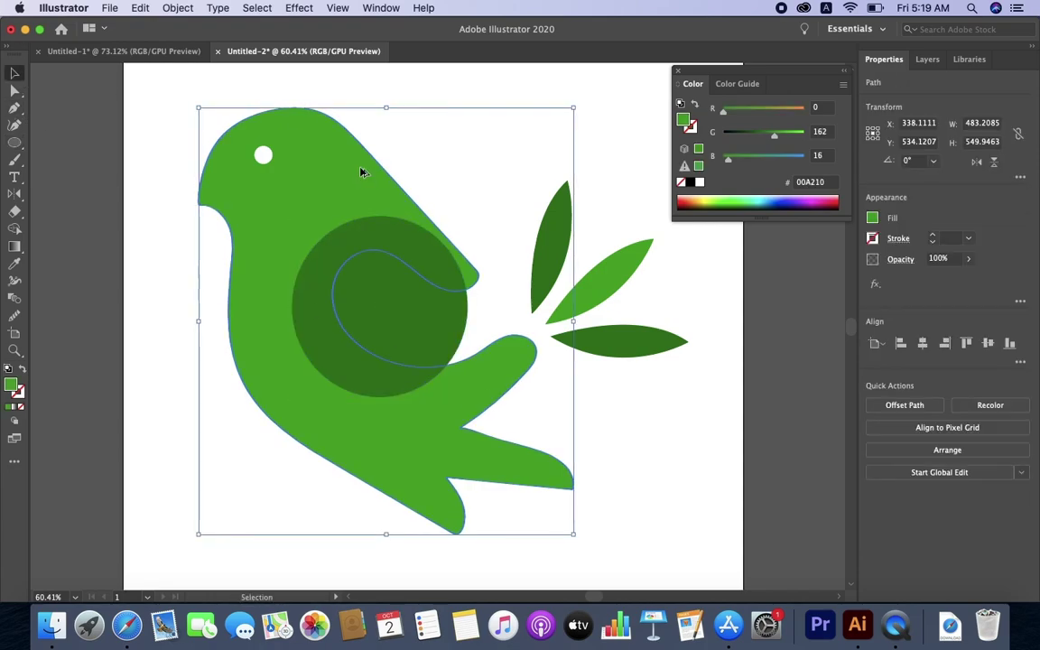
pyautogui.keyDown('shift'); pyautogui.click(421, 316); pyautogui.keyUp('shift')
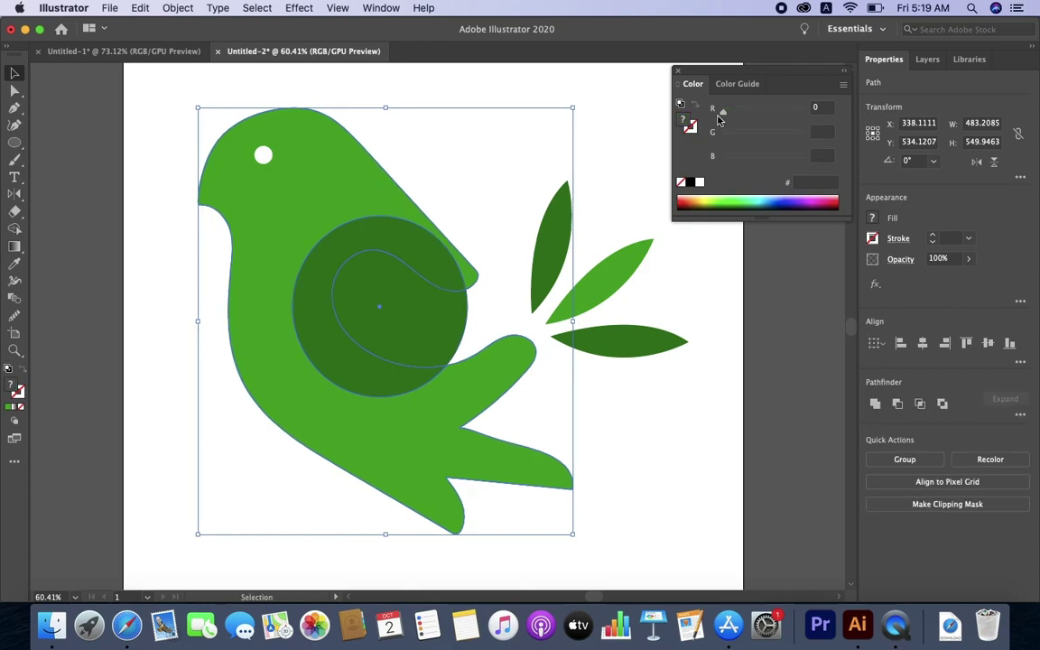
pyautogui.click(379, 8)
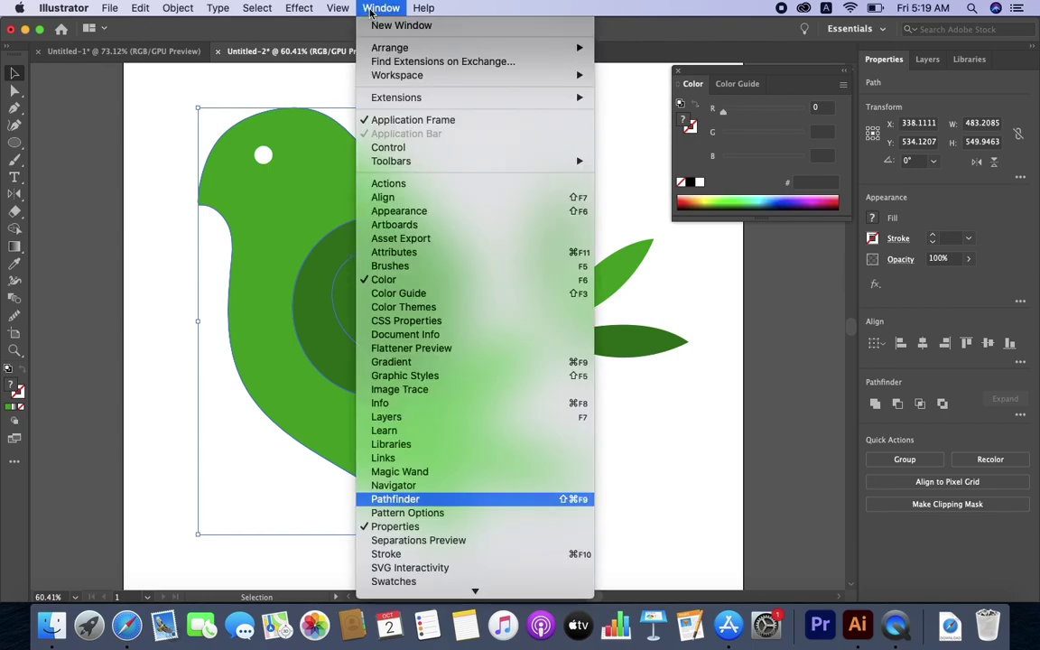
pyautogui.click(460, 499)
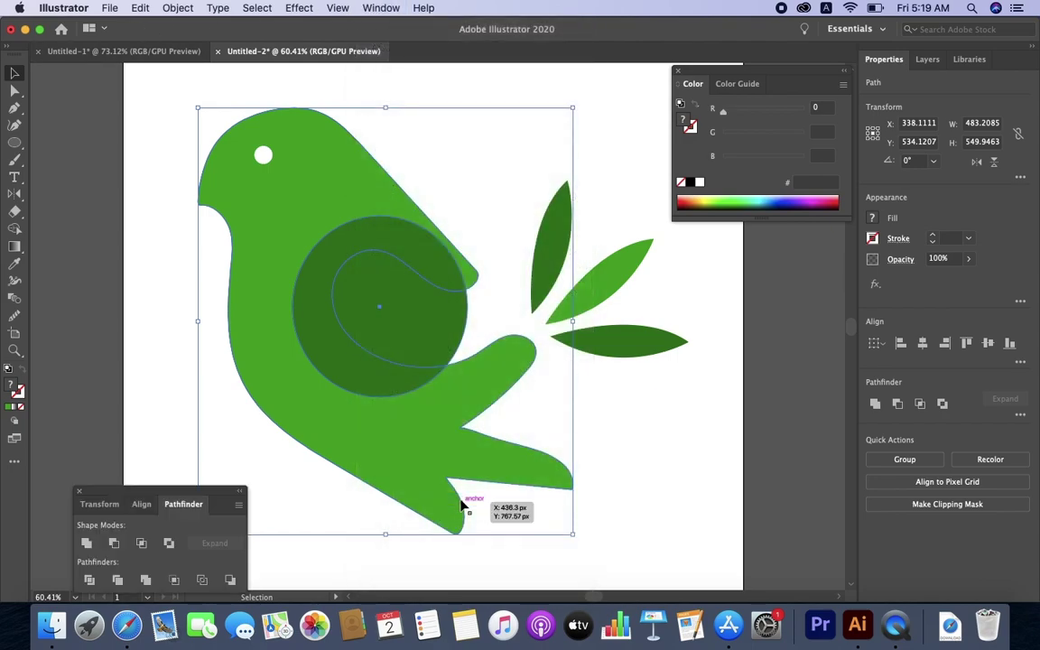
pyautogui.click(114, 543)
pyautogui.hotkey('ctrl', 'z')
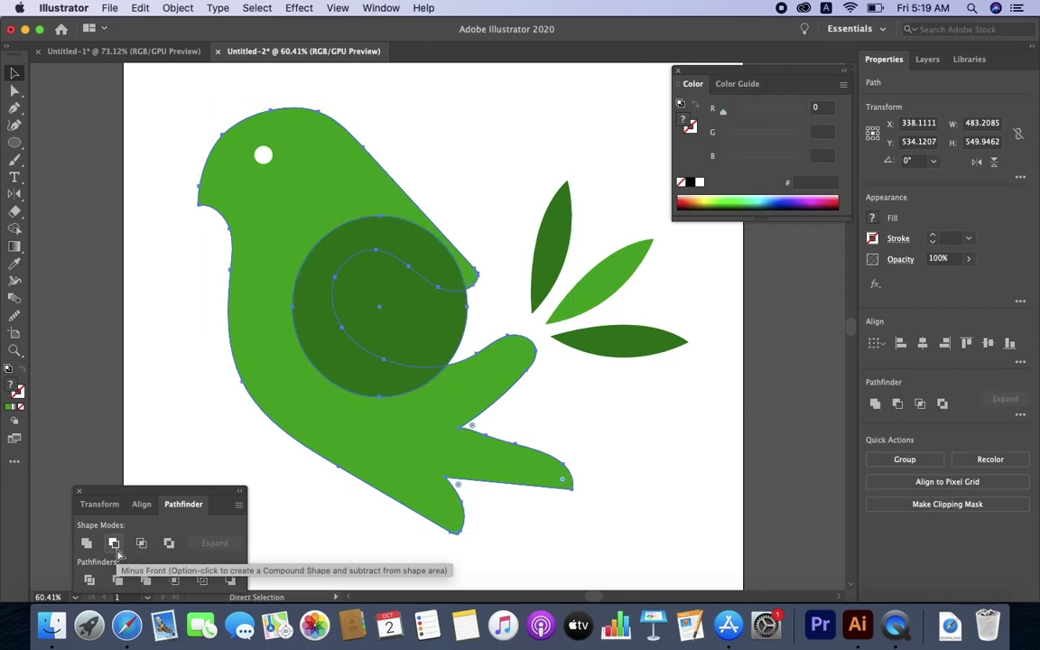
pyautogui.click(120, 584)
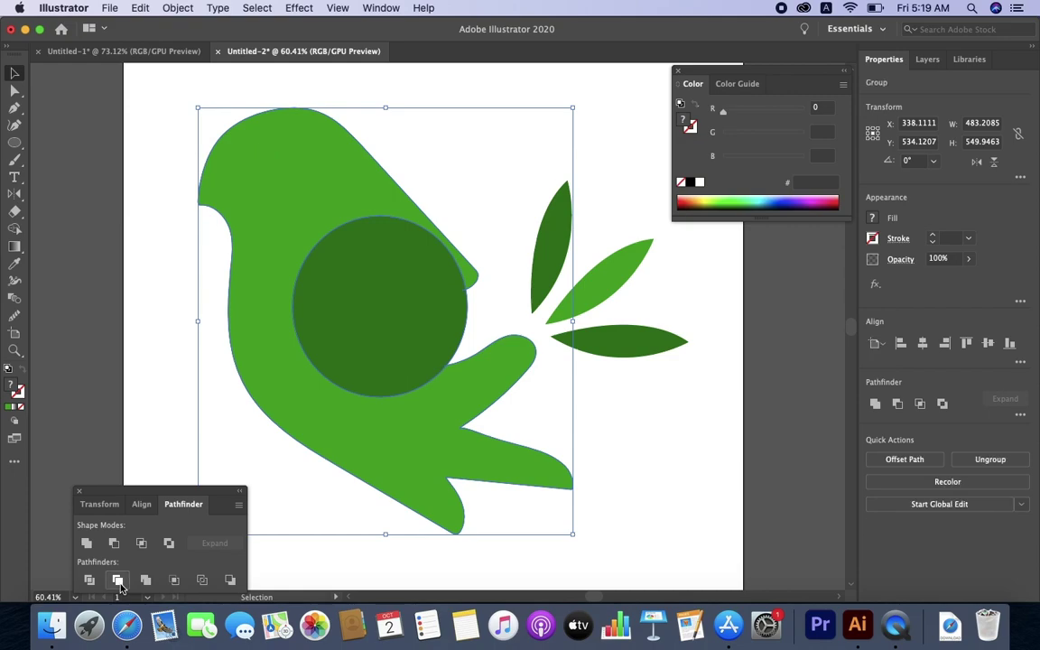
pyautogui.hotkey('ctrl', 'z')
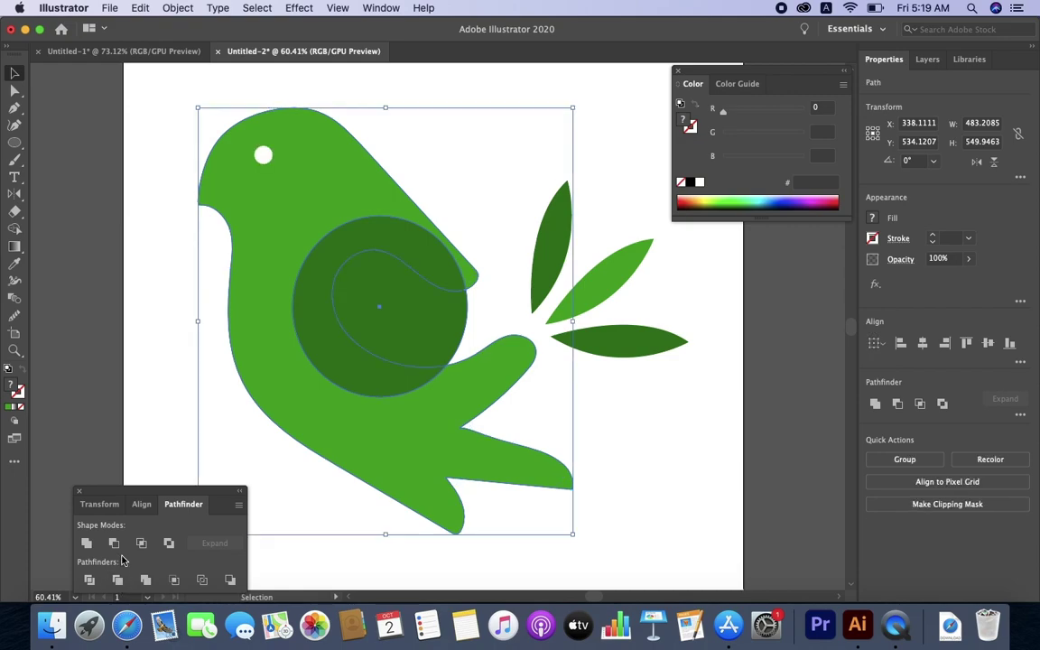
pyautogui.click(115, 544)
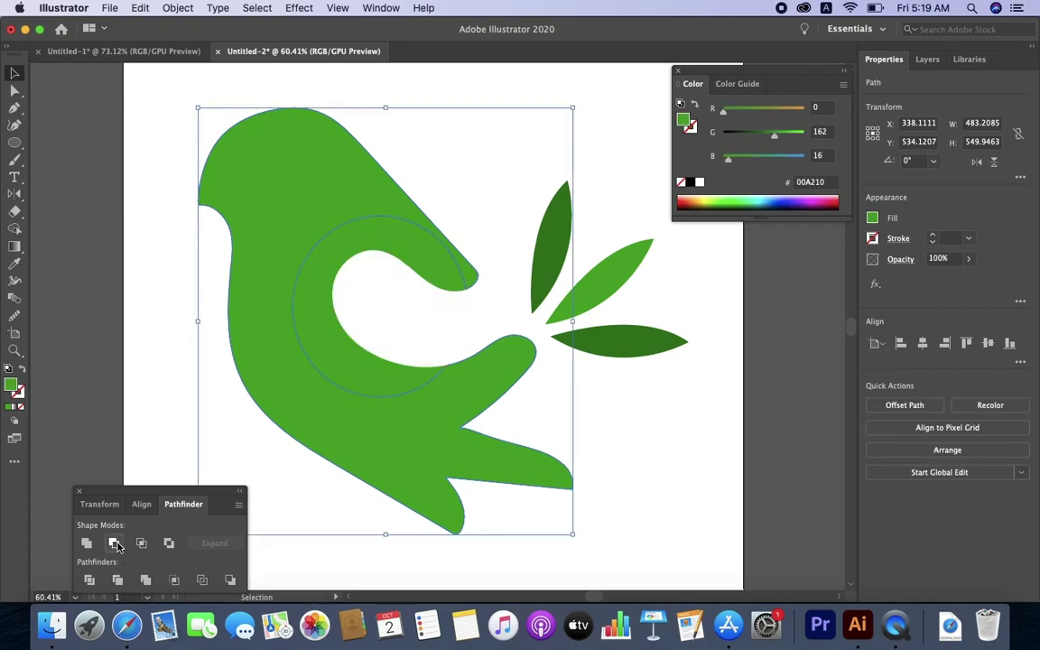
pyautogui.click(199, 307)
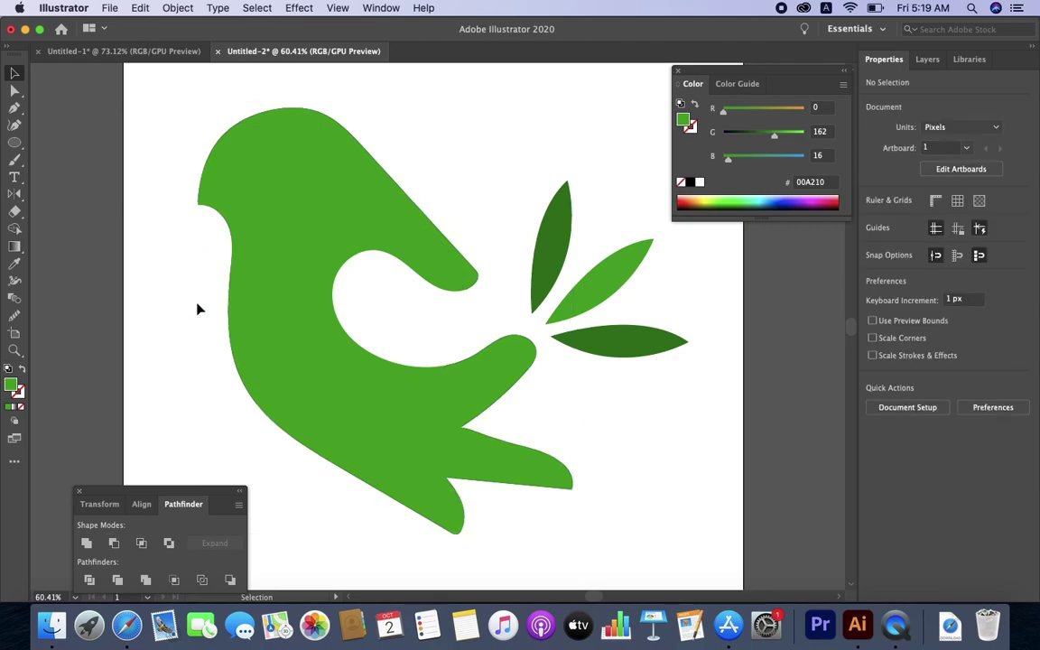
pyautogui.click(336, 325)
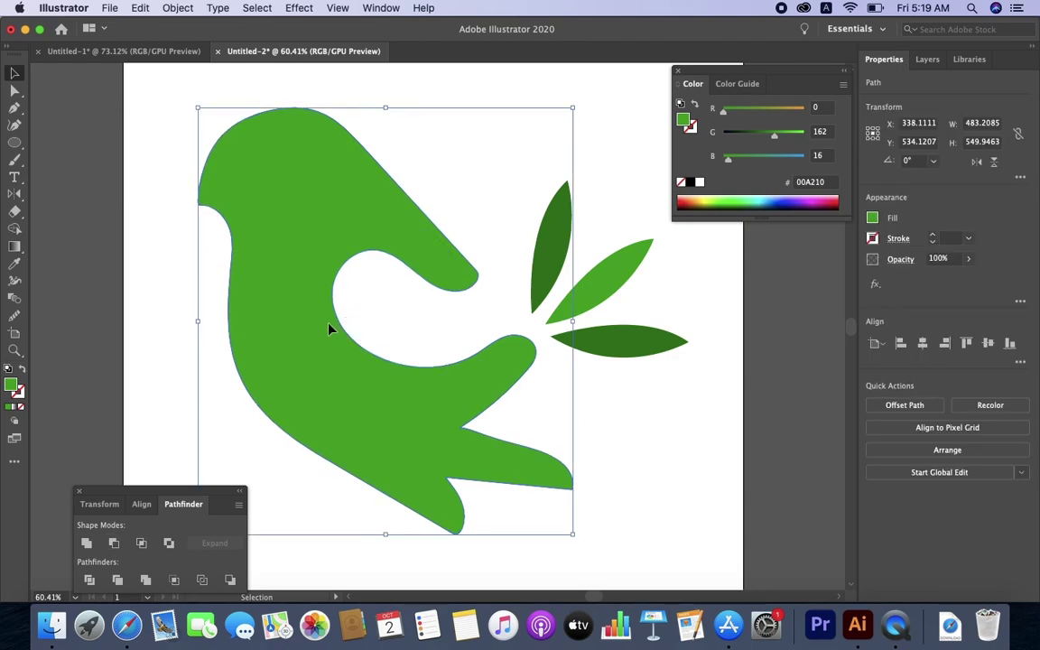
pyautogui.moveTo(329, 330); pyautogui.dragTo(465, 334)
pyautogui.press('z')
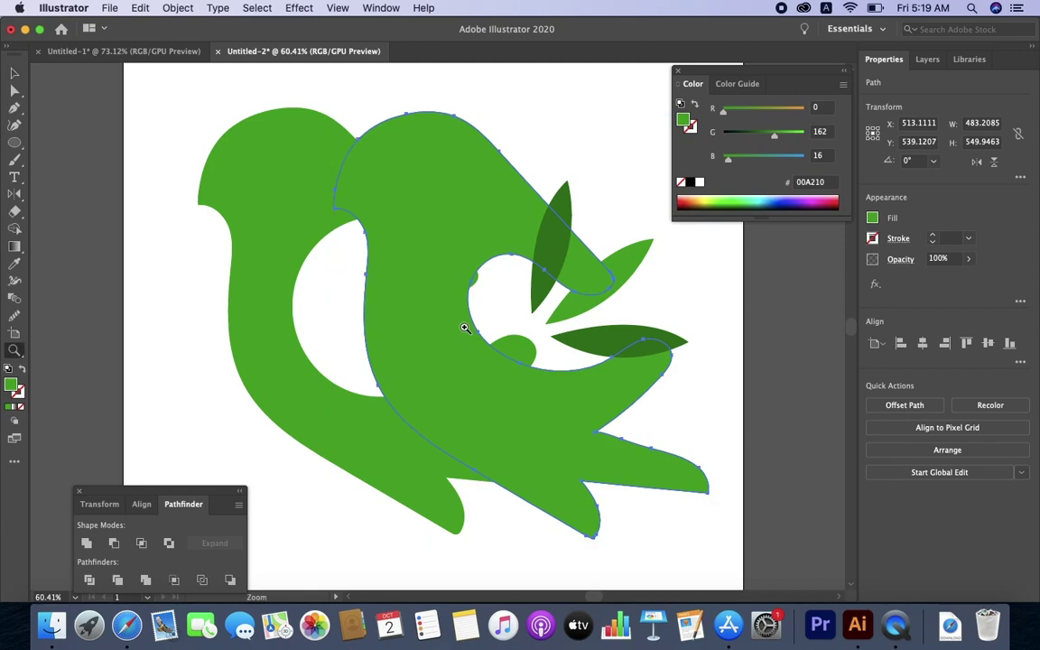
pyautogui.press('v')
pyautogui.press('super+z')
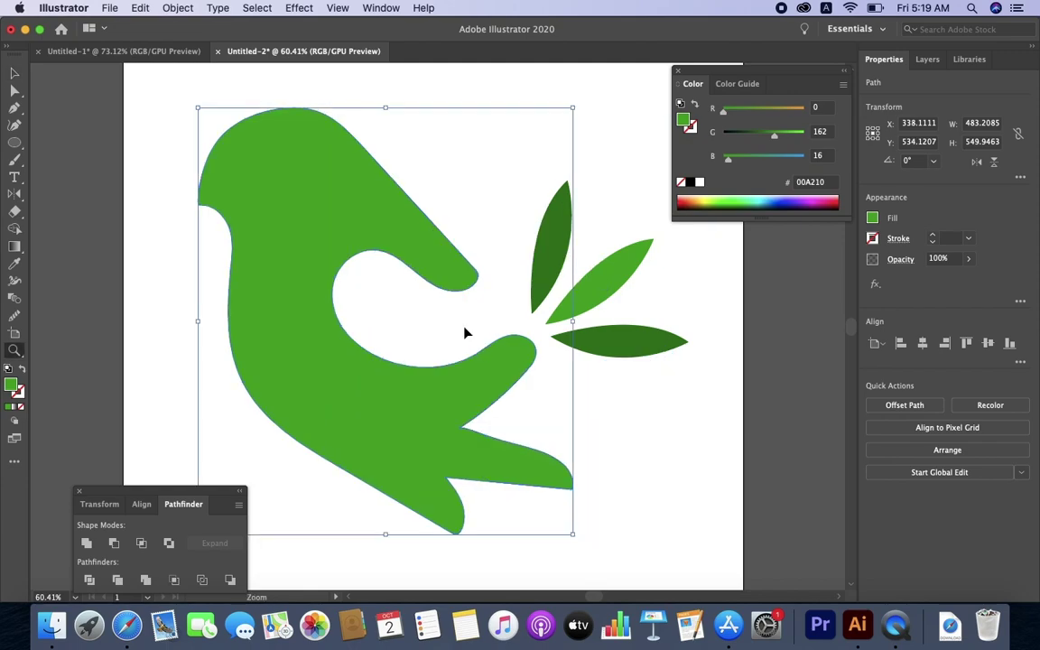
pyautogui.click(465, 333)
pyautogui.press('z')
pyautogui.moveTo(352, 360)
pyautogui.mouseDown()
pyautogui.moveTo(551, 363)
pyautogui.moveTo(518, 363)
pyautogui.mouseUp()
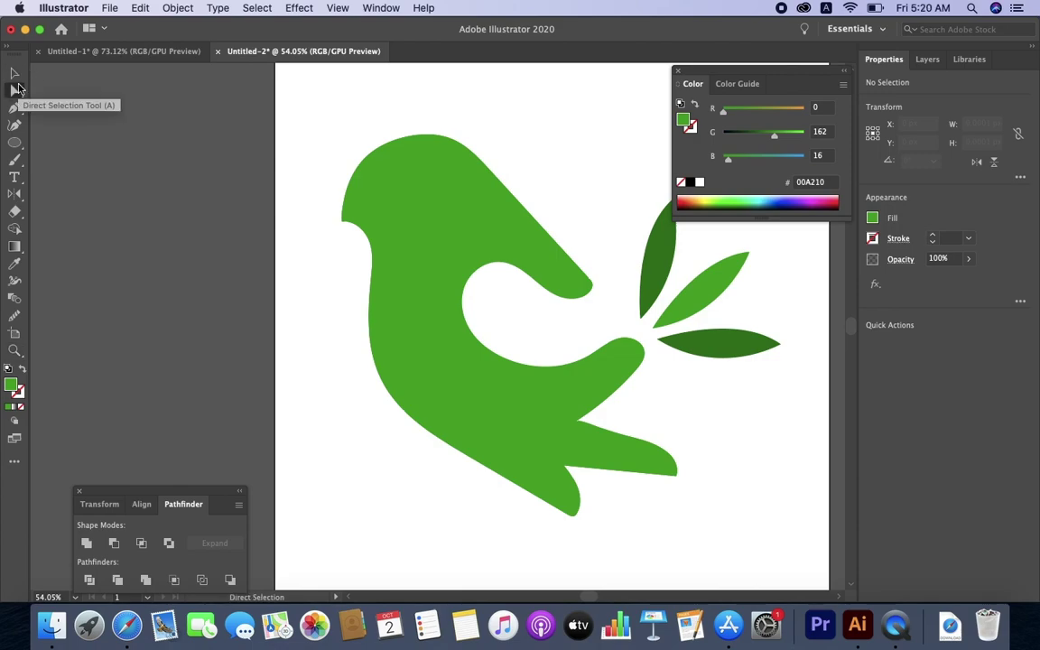
# Undo an accidental move of the bird, restoring the eye and dark green circle
pyautogui.click(17, 78)
pyautogui.moveTo(494, 289); pyautogui.dragTo(223, 301)
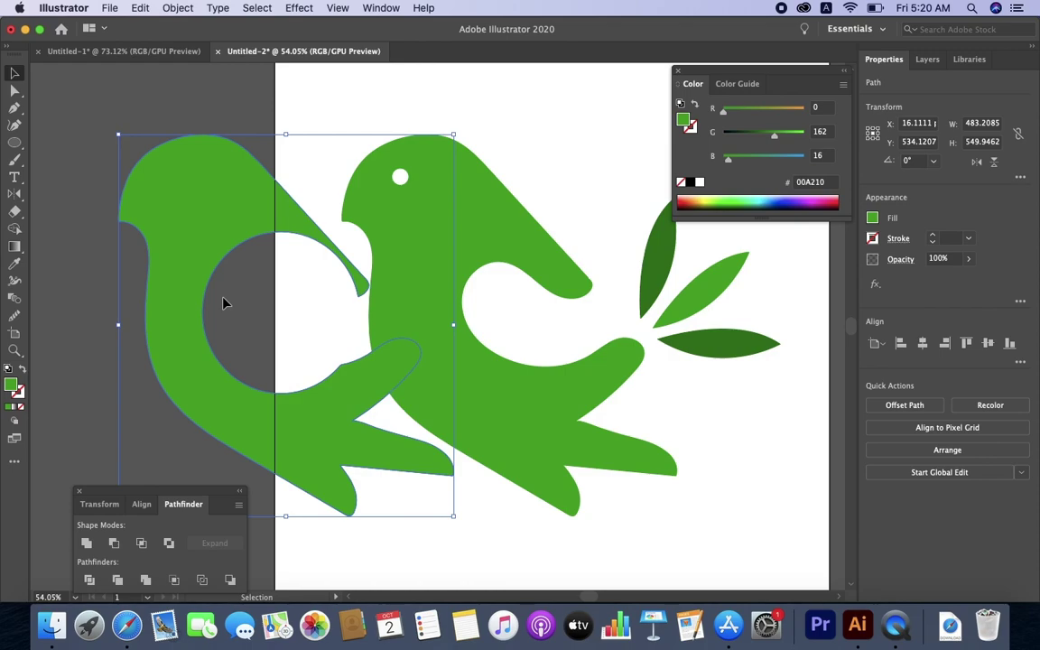
pyautogui.press('a')
pyautogui.press('super+z')
pyautogui.press('super+z')
pyautogui.press('v')
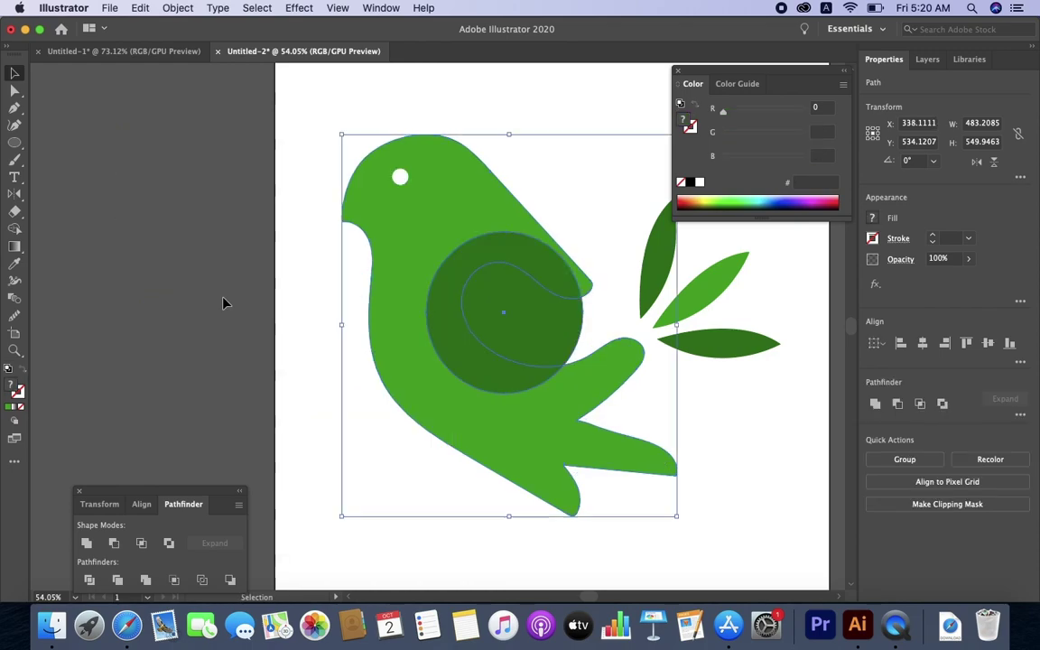
# Divide the dark green circle and bird body with Pathfinder Divide
pyautogui.click(336, 373)
pyautogui.click(510, 341)
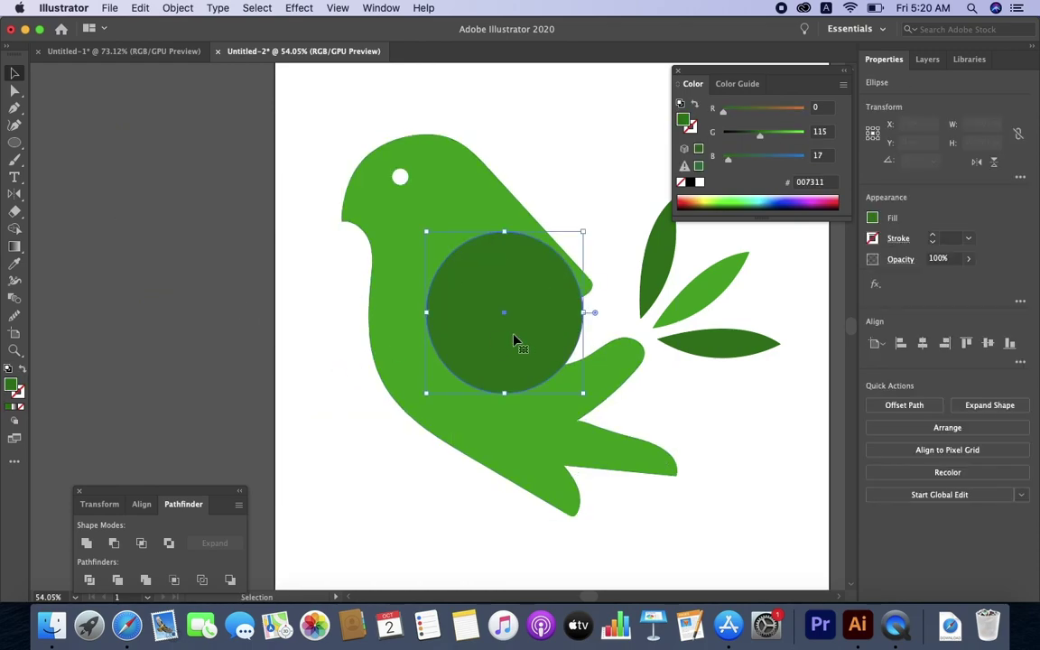
pyautogui.keyDown('shift'); pyautogui.click(402, 359); pyautogui.keyUp('shift')
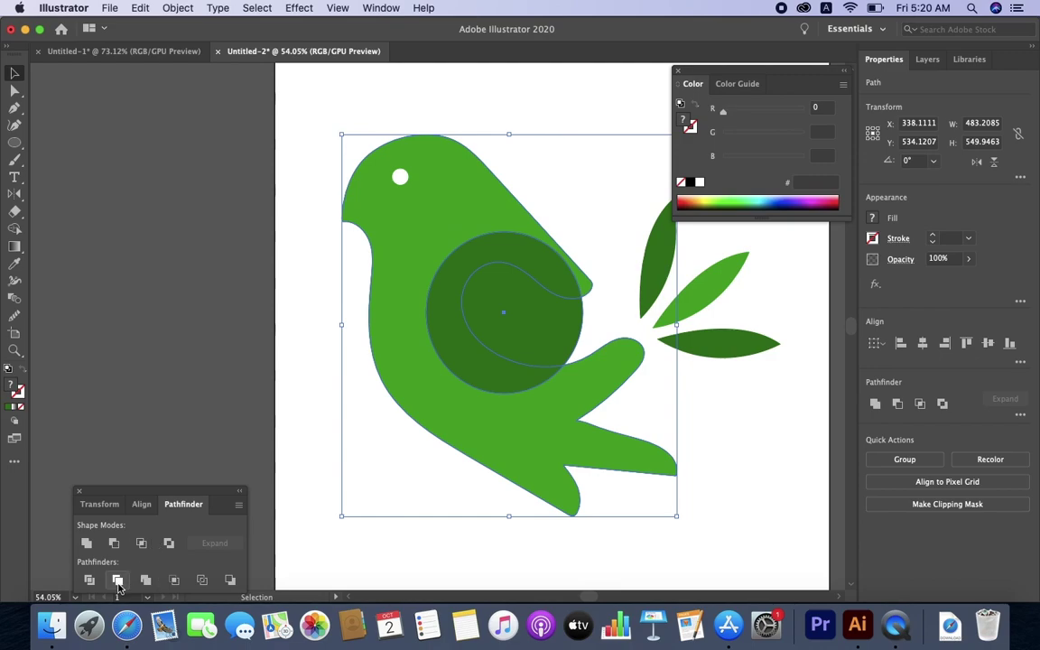
pyautogui.click(89, 579)
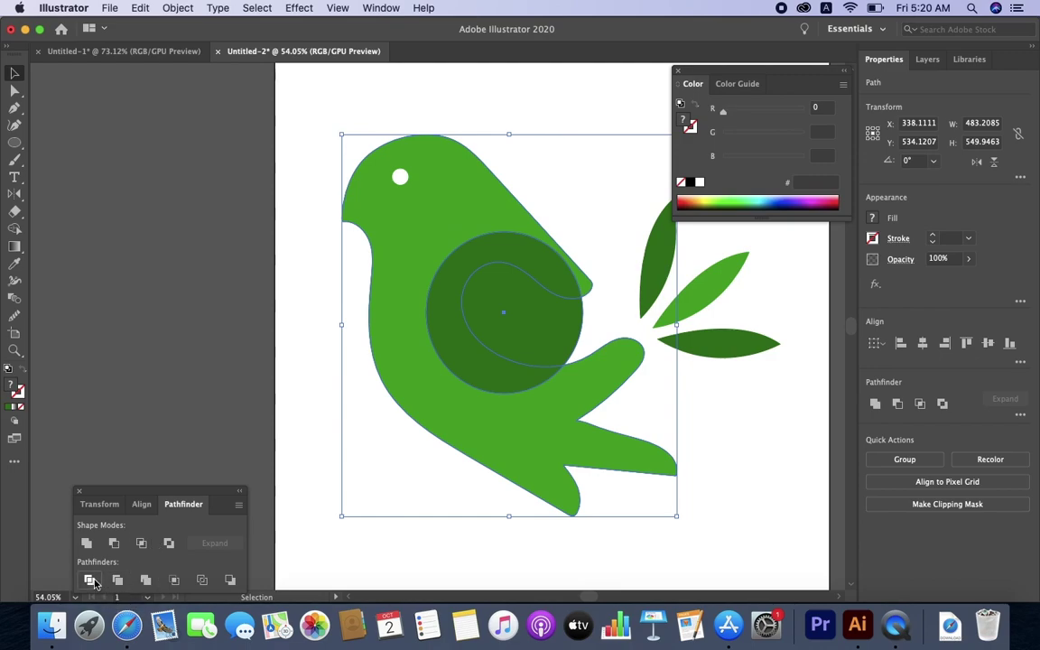
pyautogui.click(239, 503)
pyautogui.click(292, 368)
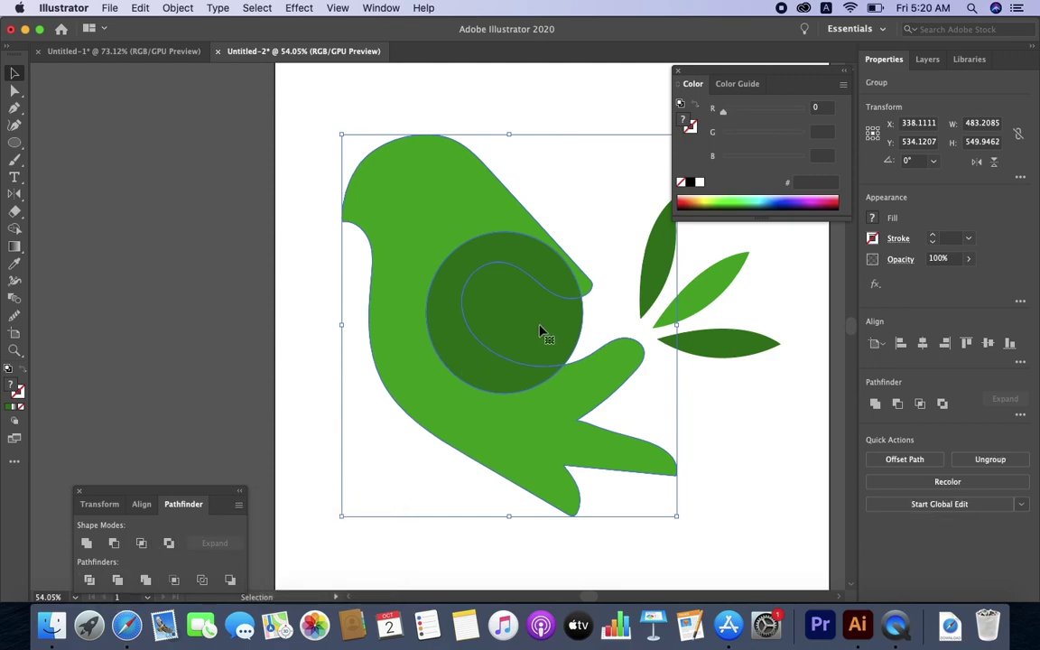
# In the divided group, delete the inner circle piece and extra body piece, leaving a crescent
pyautogui.click(216, 335)
pyautogui.doubleClick(513, 320)
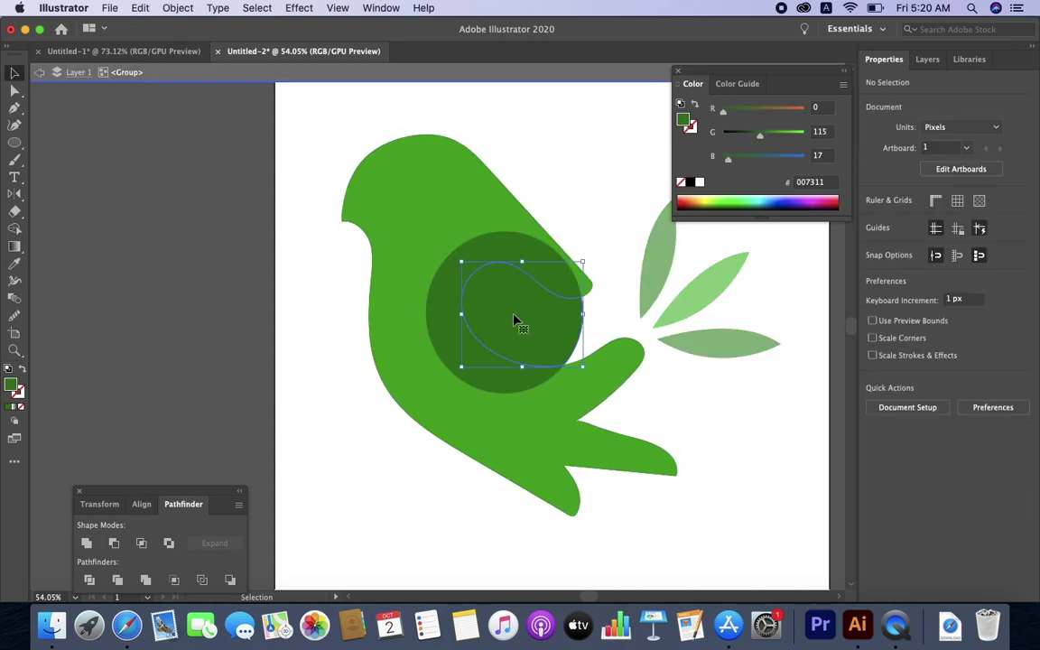
pyautogui.click(513, 320)
pyautogui.press('Delete')
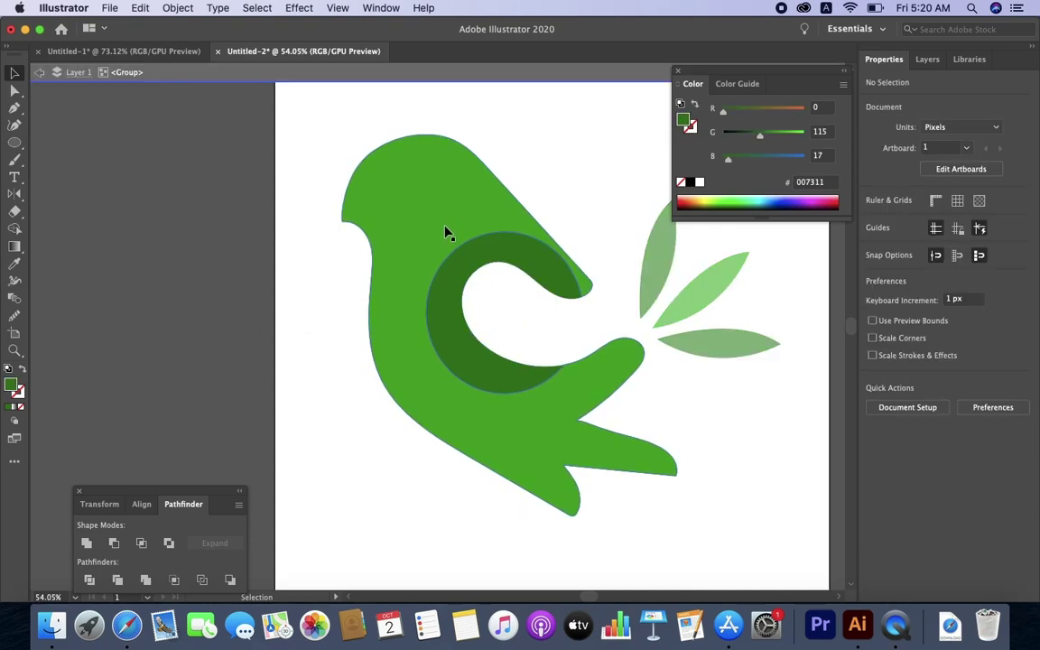
pyautogui.click(448, 234)
pyautogui.press('Delete')
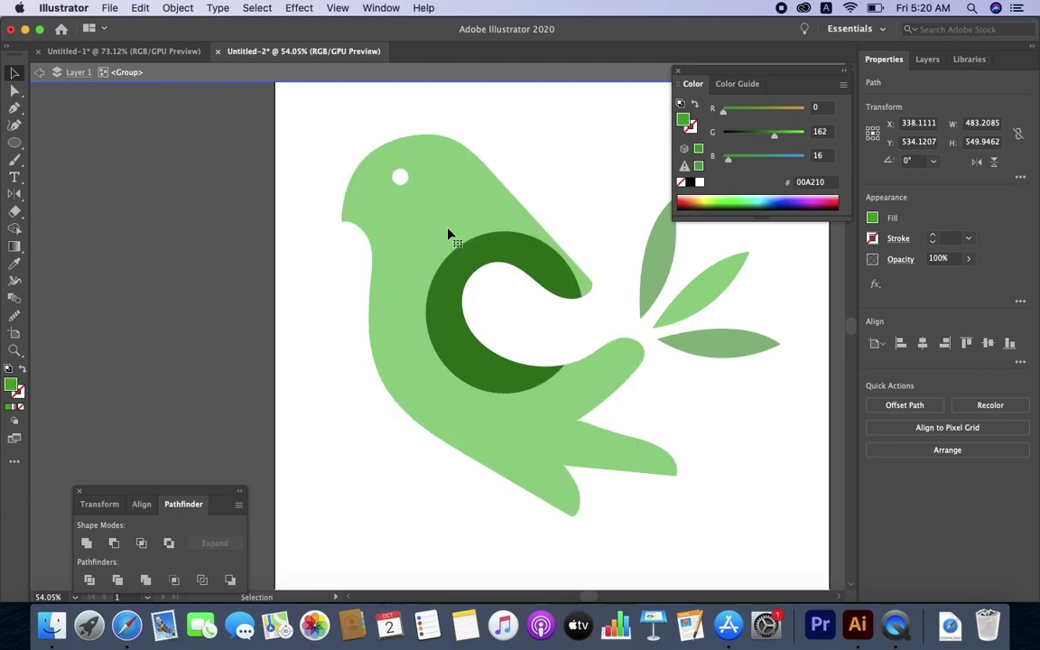
pyautogui.doubleClick(311, 254)
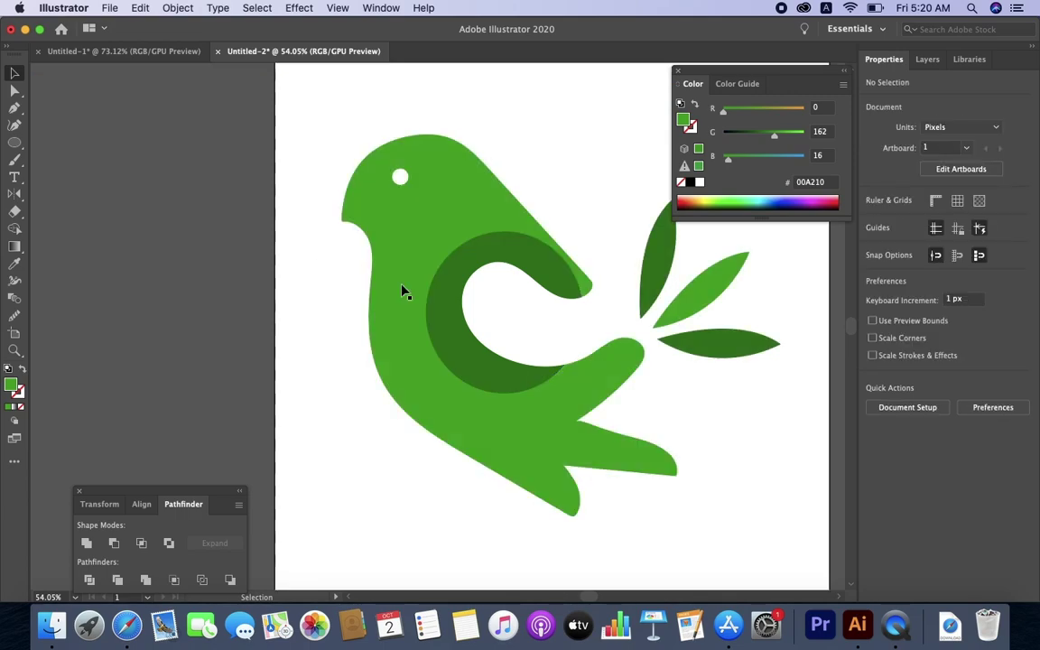
pyautogui.click(511, 365)
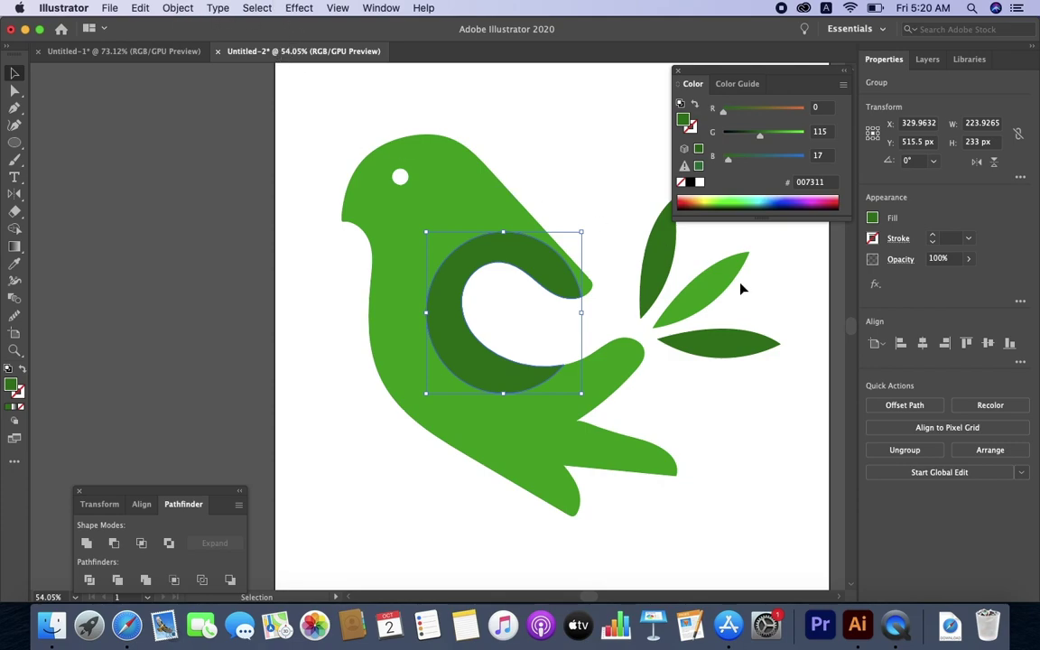
# Lower the dark green crescent's opacity to 25% and zoom out to review the artboard
pyautogui.click(969, 259)
pyautogui.moveTo(966, 279); pyautogui.dragTo(928, 284)
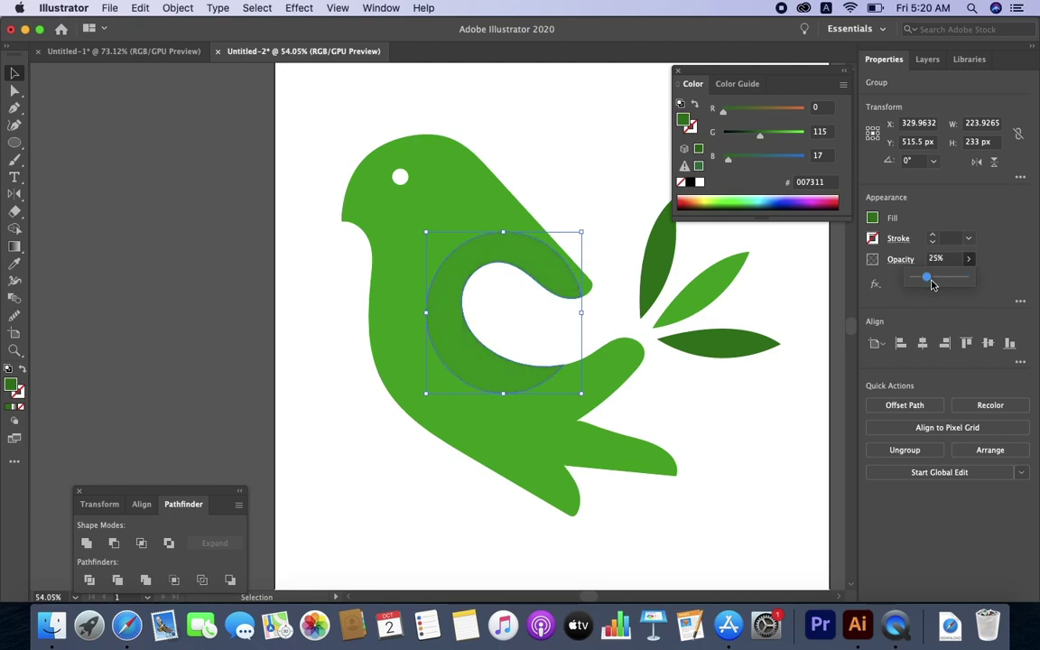
pyautogui.click(599, 174)
pyautogui.press('super+minus')
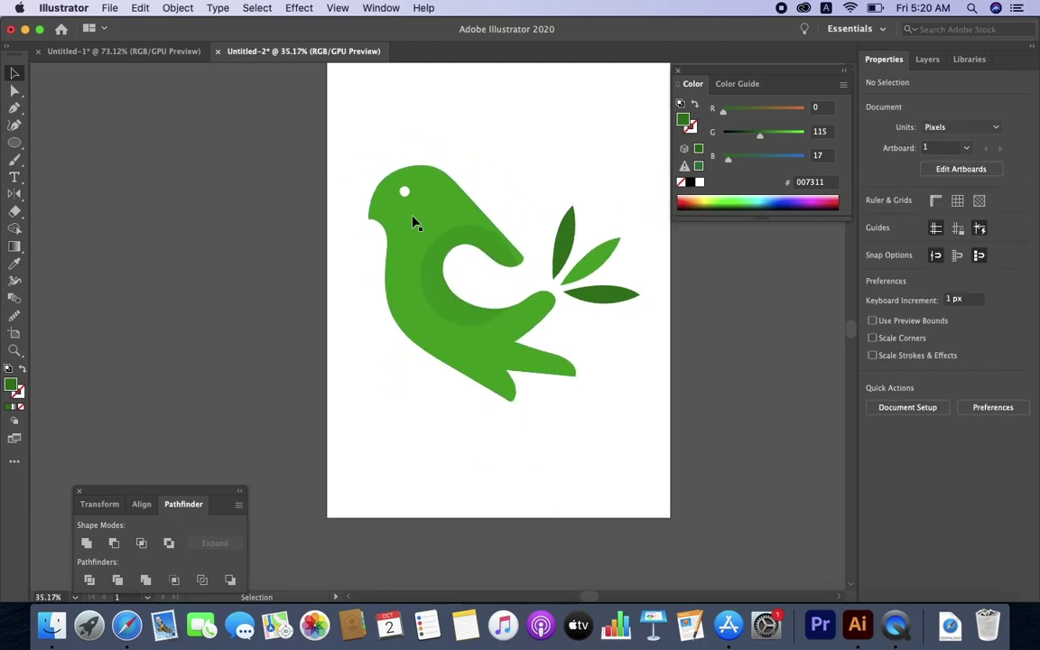
pyautogui.scroll(-3, 544, 385)
pyautogui.scroll(-3, 543, 385)
pyautogui.scroll(2, 543, 385)
pyautogui.scroll(2, 571, 346)
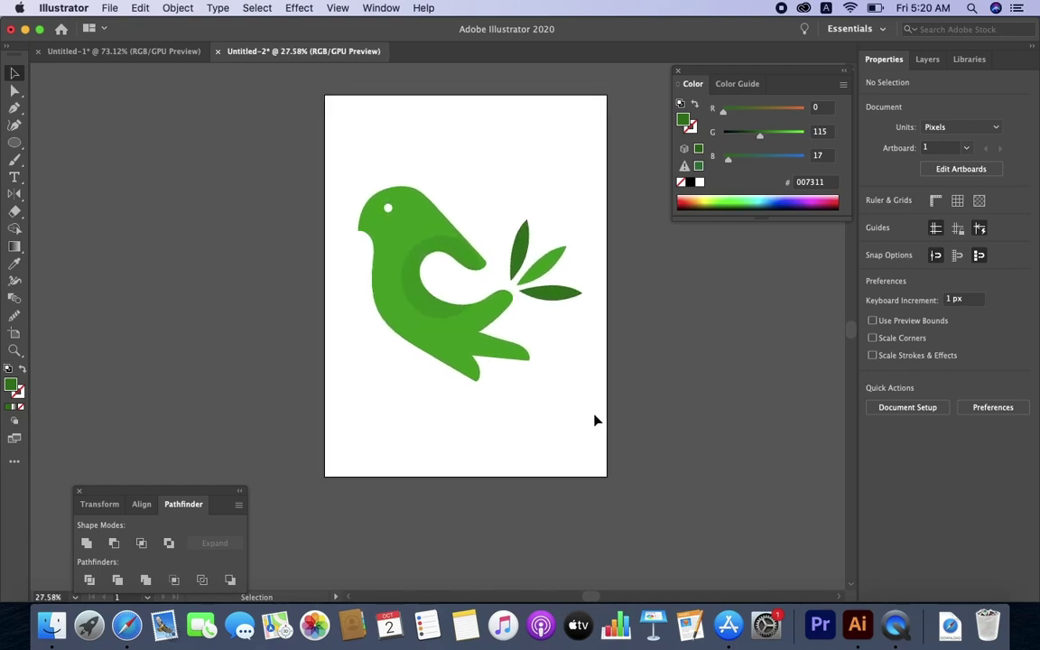
pyautogui.moveTo(595, 420); pyautogui.dragTo(318, 216)
pyautogui.click(317, 215)
pyautogui.scroll(2, 516, 328)
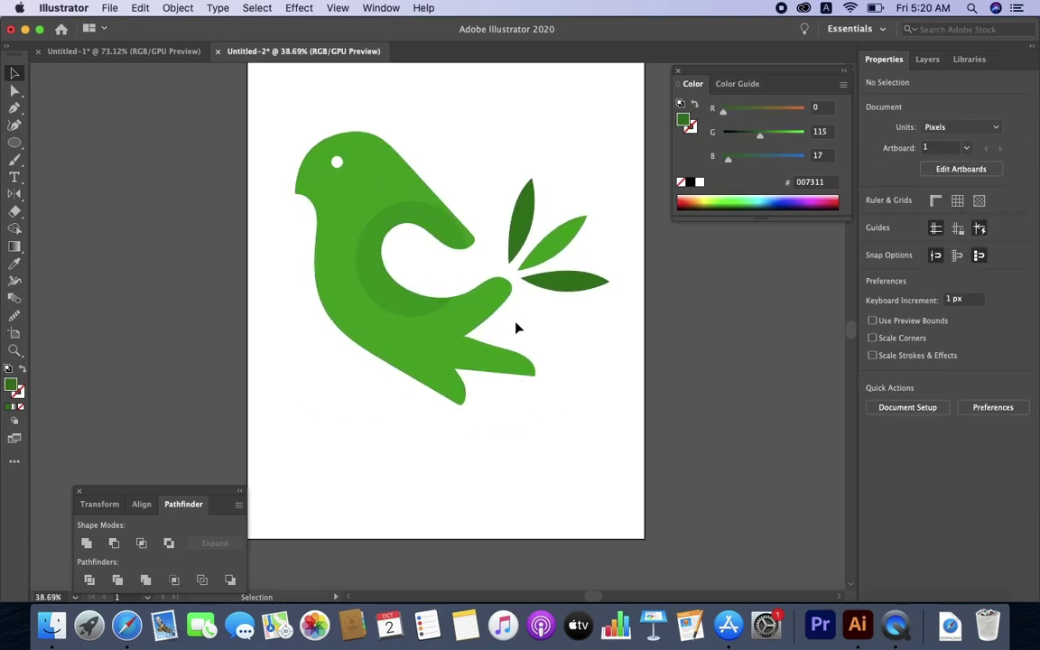
pyautogui.click(374, 300)
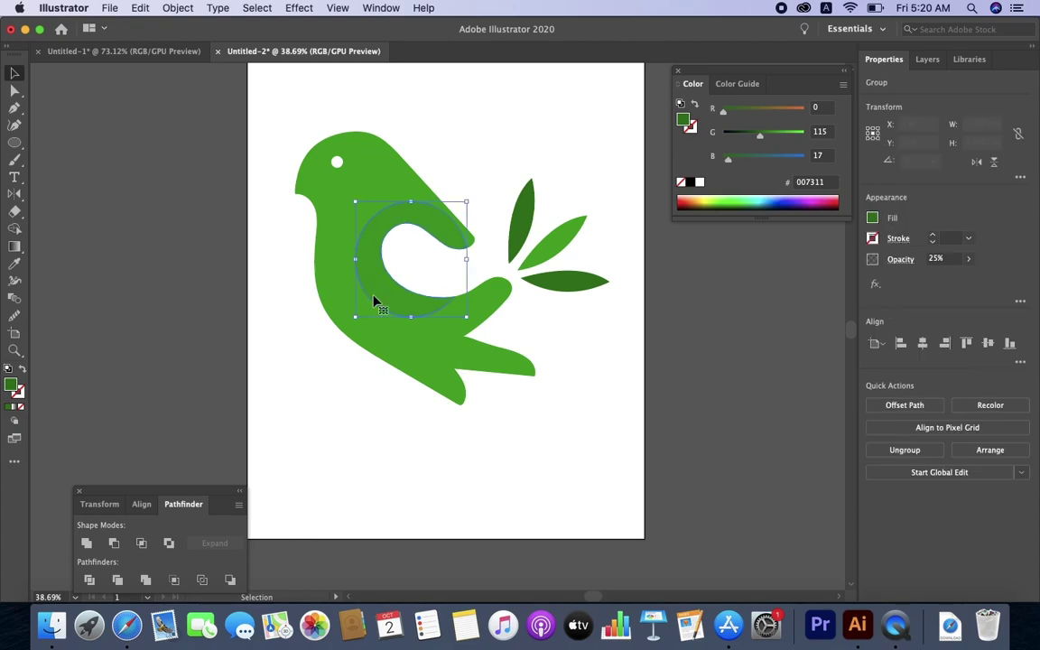
# Add a Multiply drop shadow at 75% opacity, 7 px X/Y offsets, 5 px blur to the crescent
pyautogui.click(301, 8)
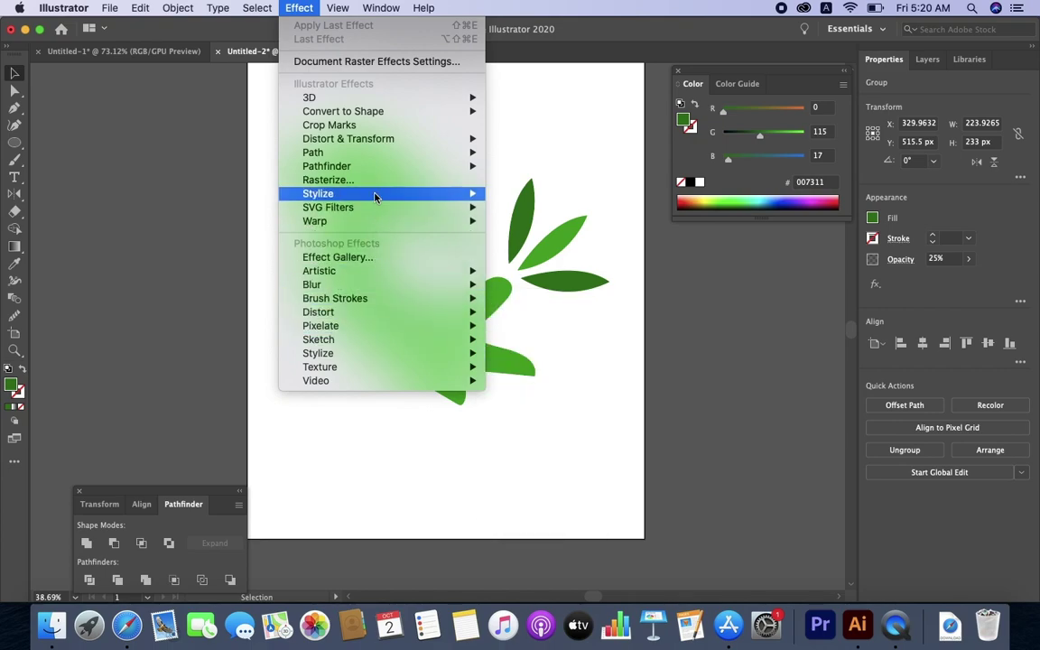
pyautogui.moveTo(318, 193)
pyautogui.click(534, 193)
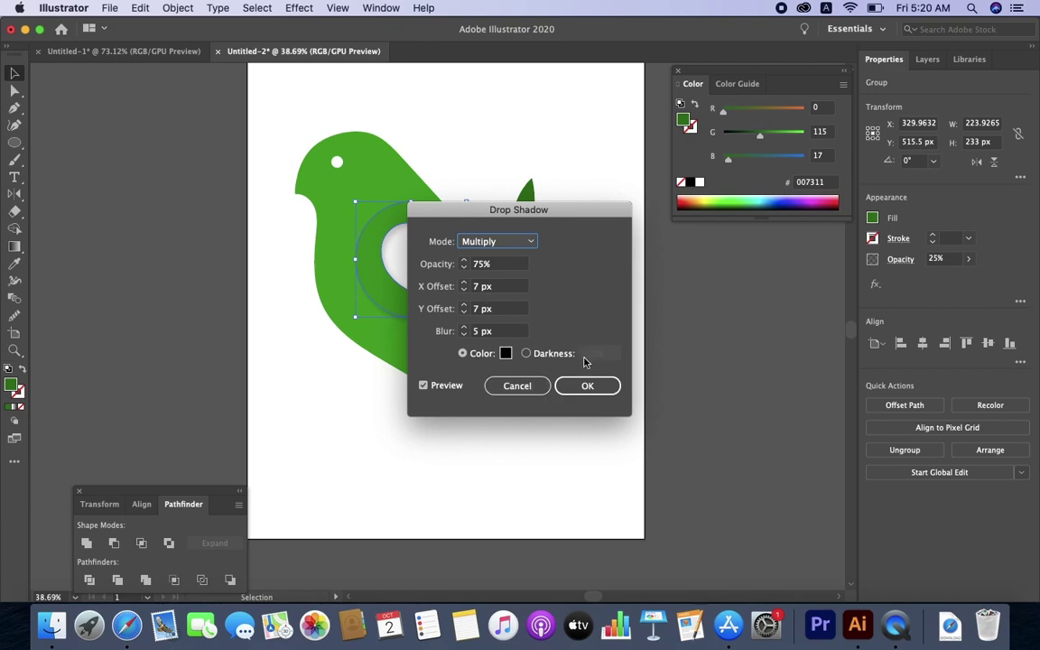
pyautogui.click(587, 386)
pyautogui.click(593, 448)
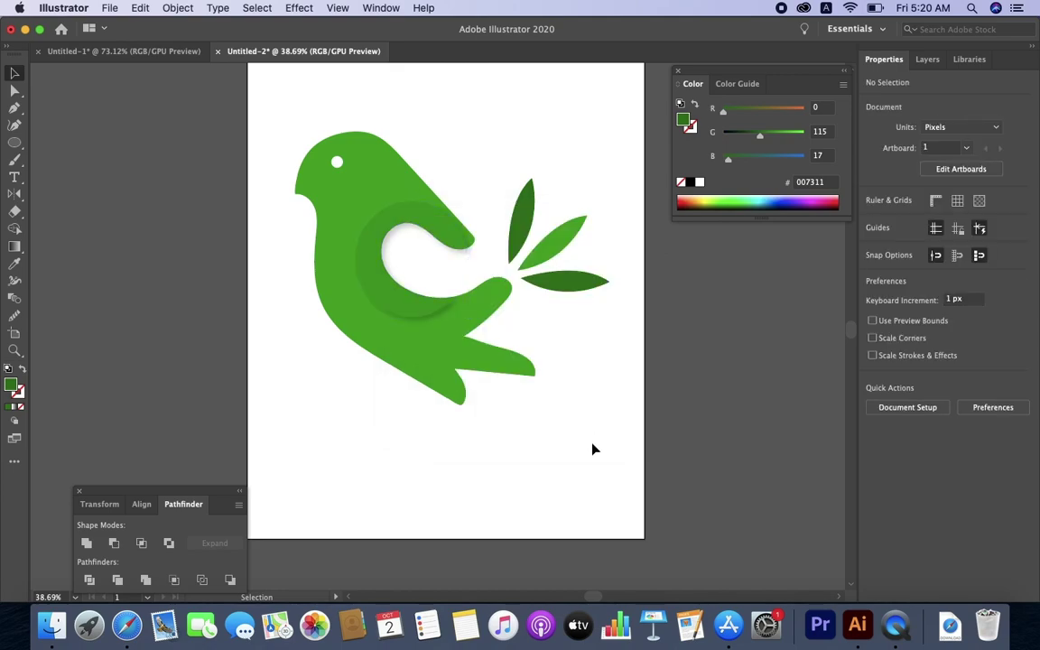
pyautogui.scroll(-3, 593, 449)
pyautogui.scroll(2, 569, 474)
pyautogui.scroll(1, 569, 474)
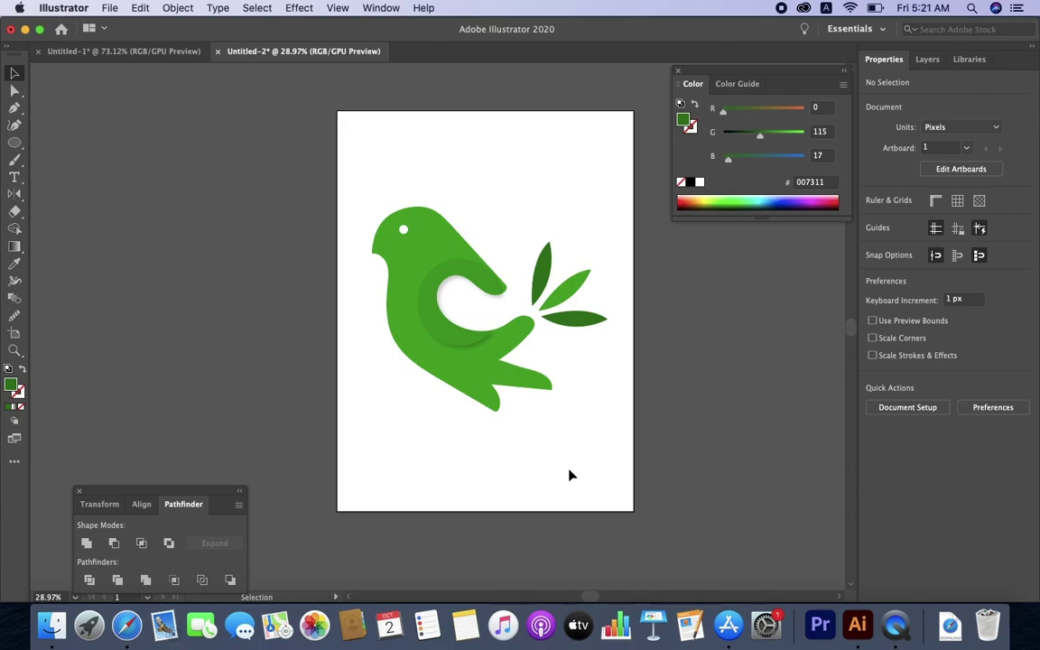
pyautogui.scroll(1, 568, 474)
pyautogui.scroll(2, 569, 473)
pyautogui.scroll(1, 569, 474)
pyautogui.scroll(-2, 569, 474)
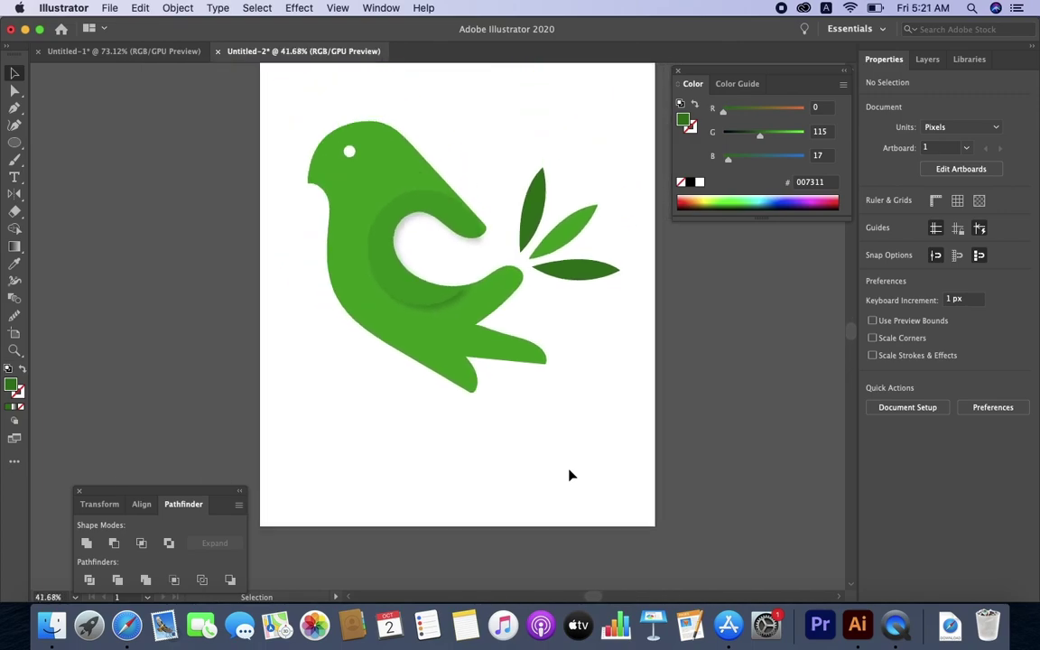
pyautogui.scroll(-3, 475, 418)
pyautogui.scroll(2, 475, 418)
pyautogui.scroll(-3, 679, 339)
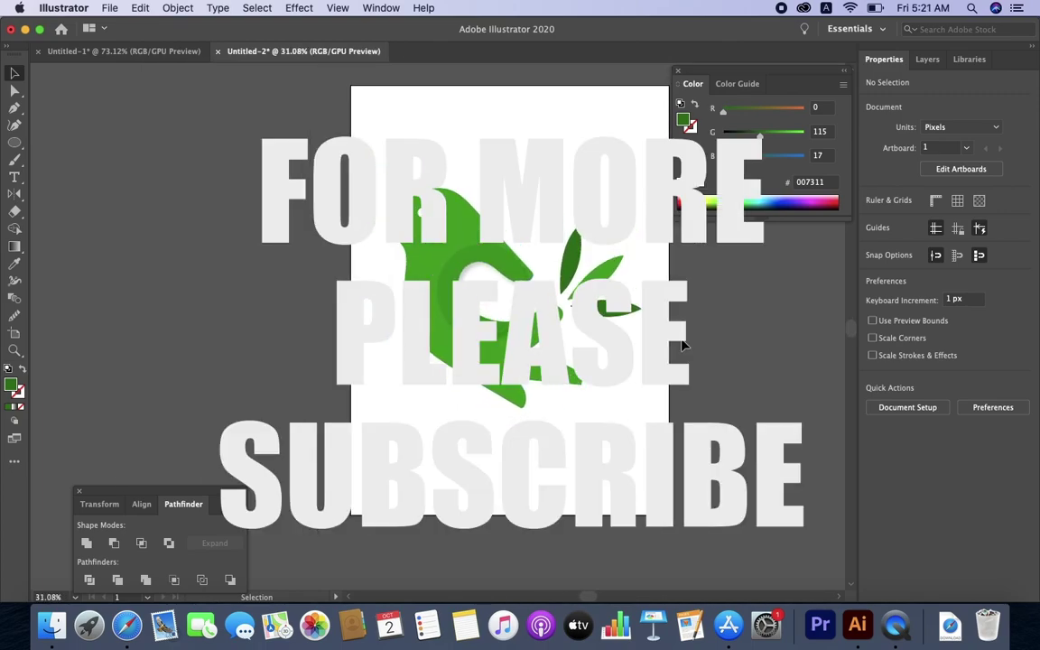
pyautogui.scroll(3, 681, 345)
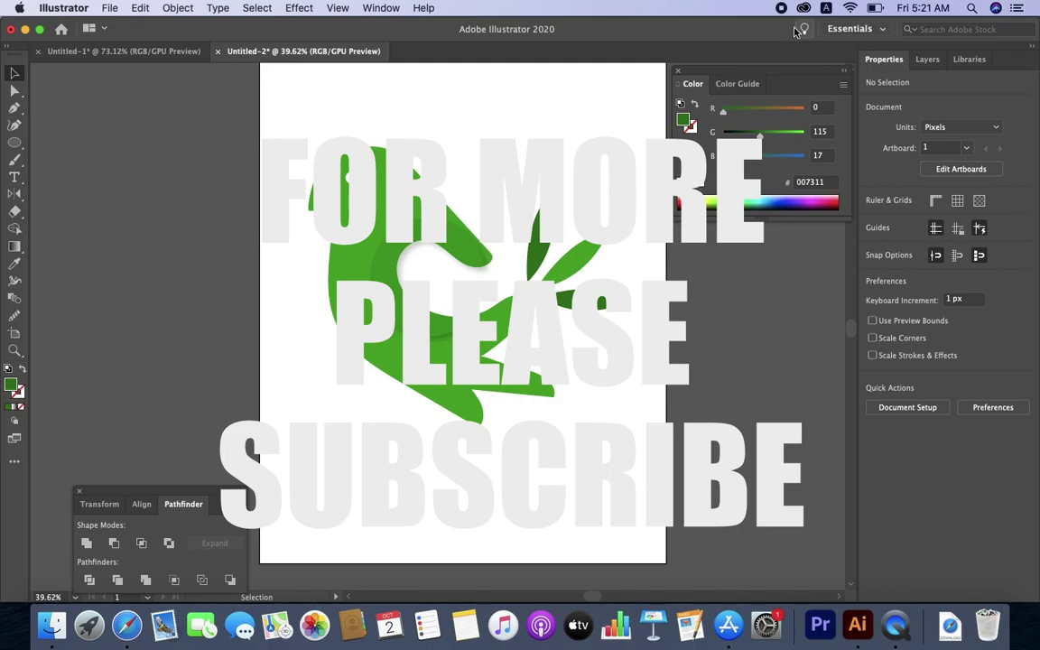